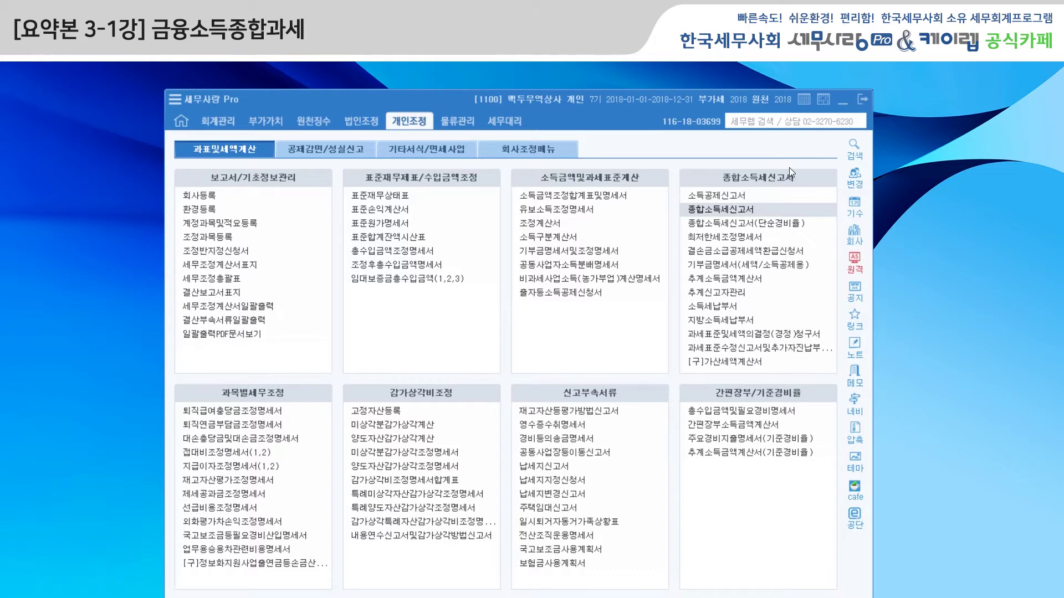
Step: Open the comprehensive income tax return (종합소득세신고서) from the personal tax adjustment section
click(713, 209)
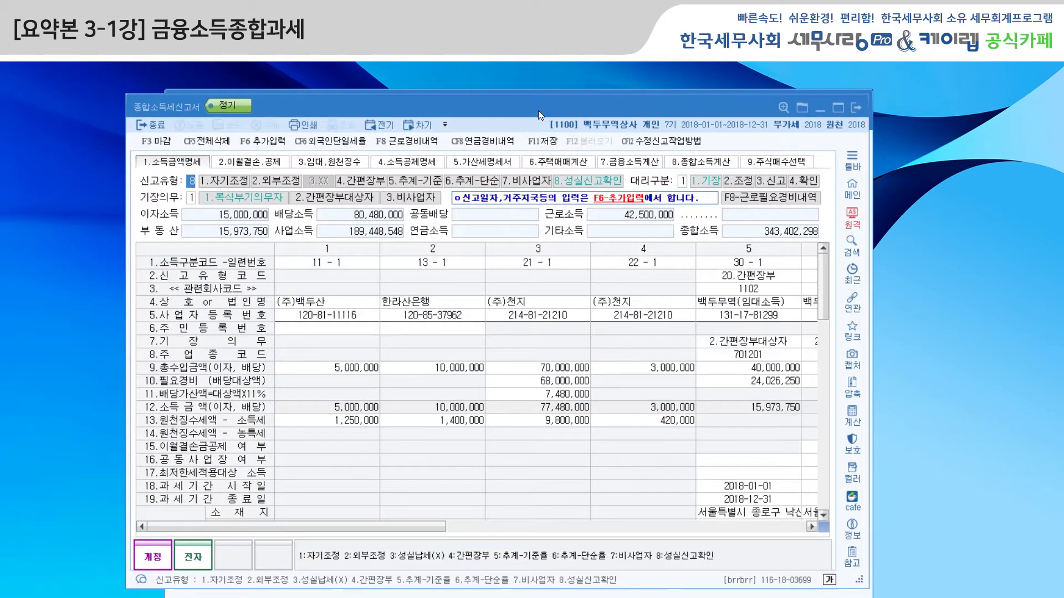
drag(537, 111, 537, 115)
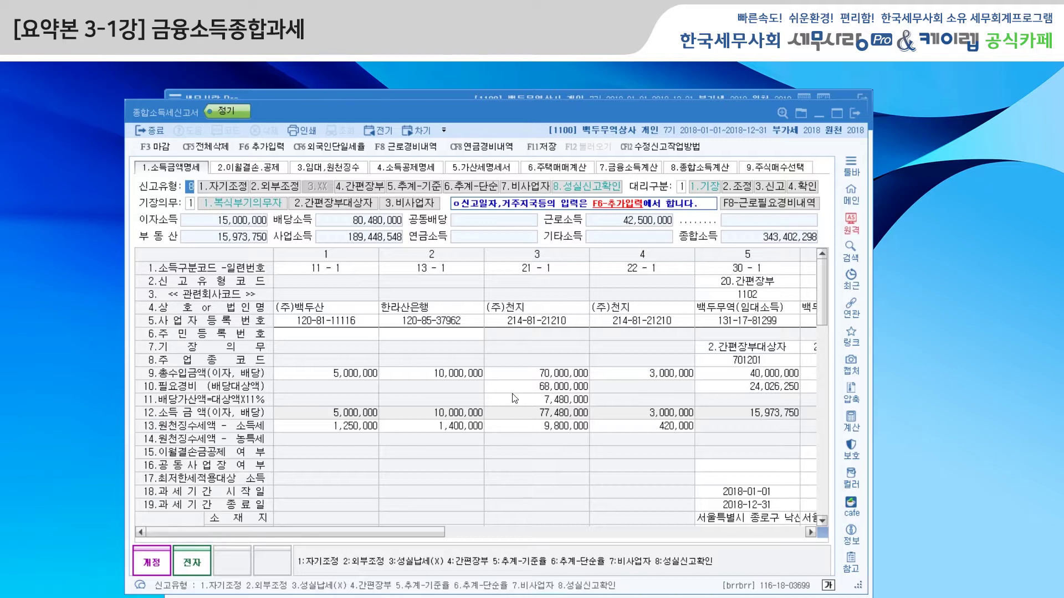
Step: Look up the income type codes for the first income column and review the interest and dividend codes, including 13, 21 and 22
click(361, 272)
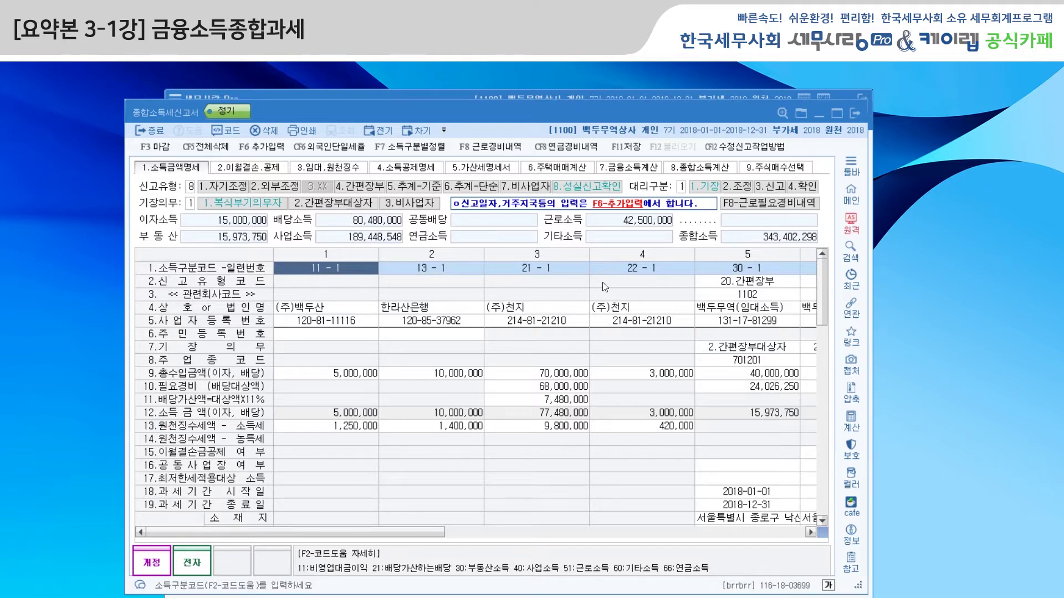
key(F2)
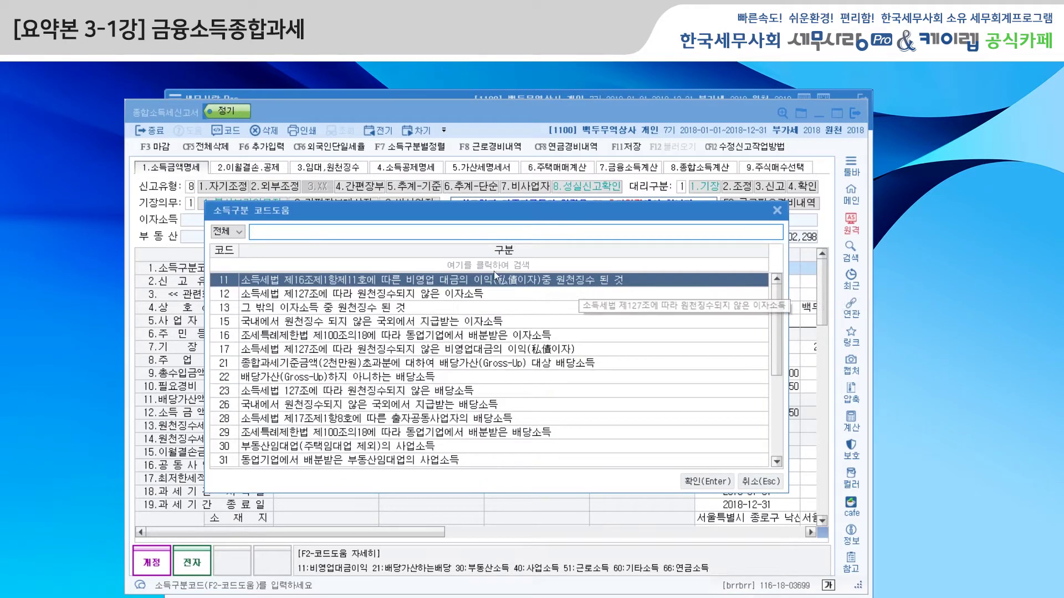
drag(779, 310, 776, 430)
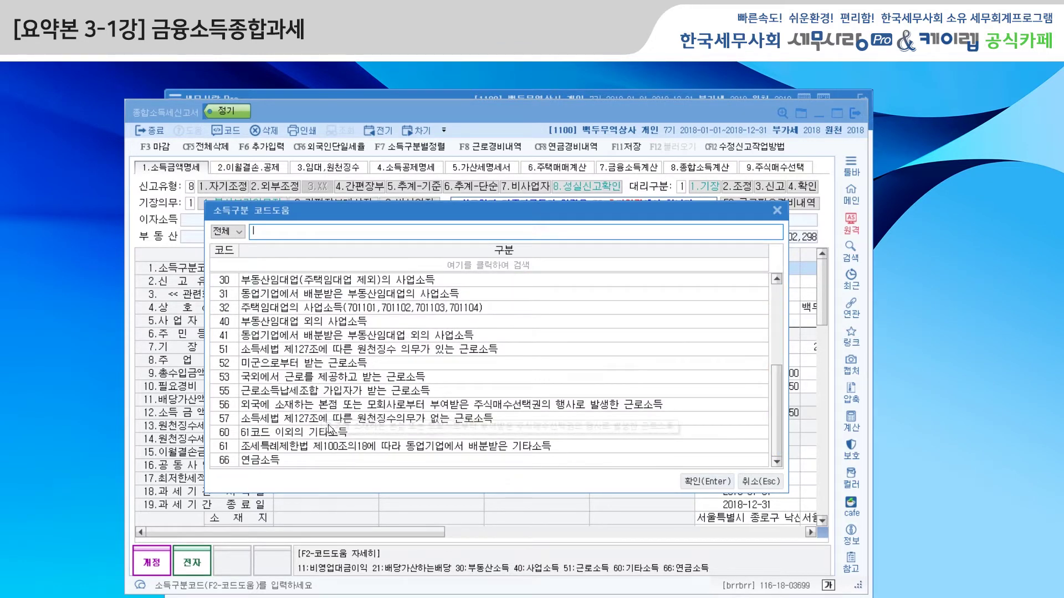
drag(776, 432, 775, 355)
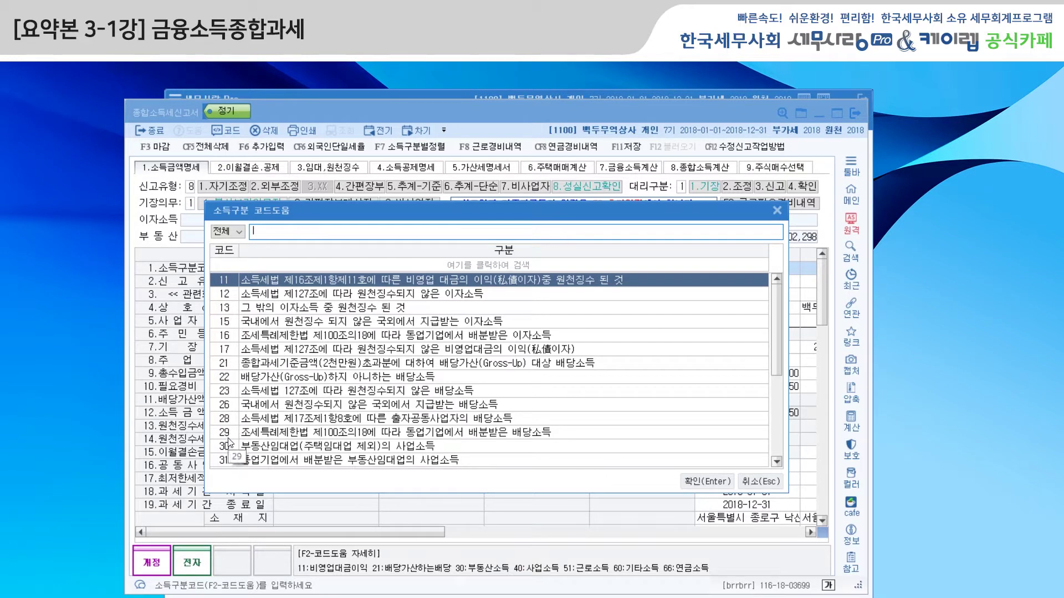
click(286, 309)
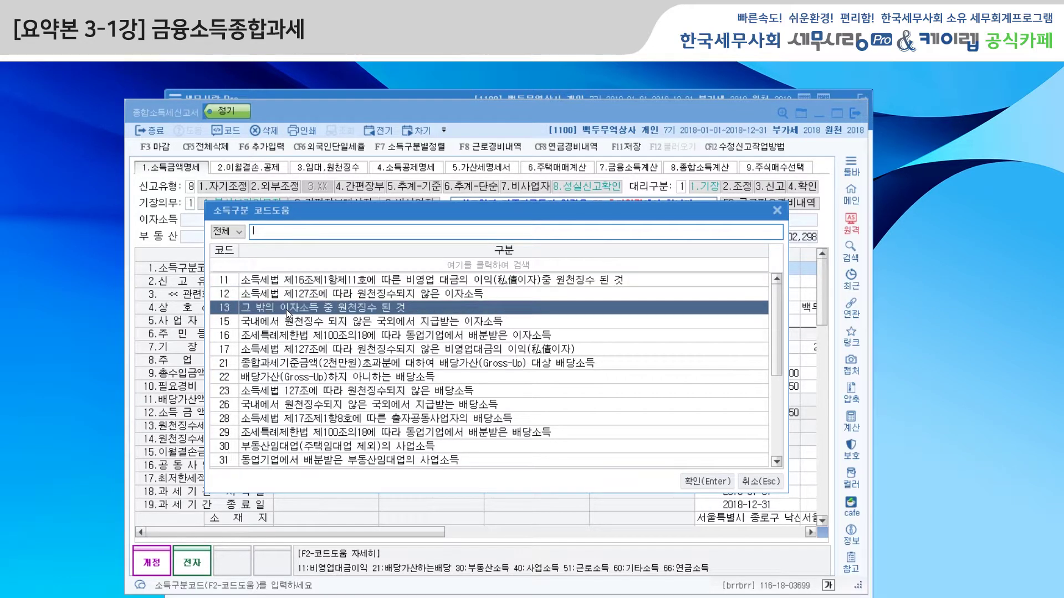
click(272, 367)
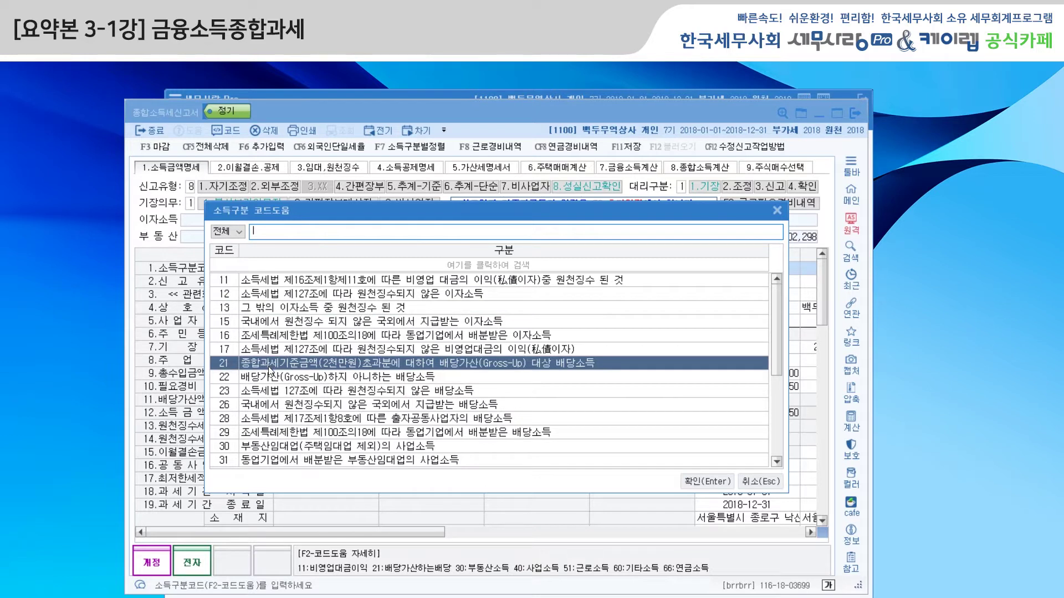
click(270, 377)
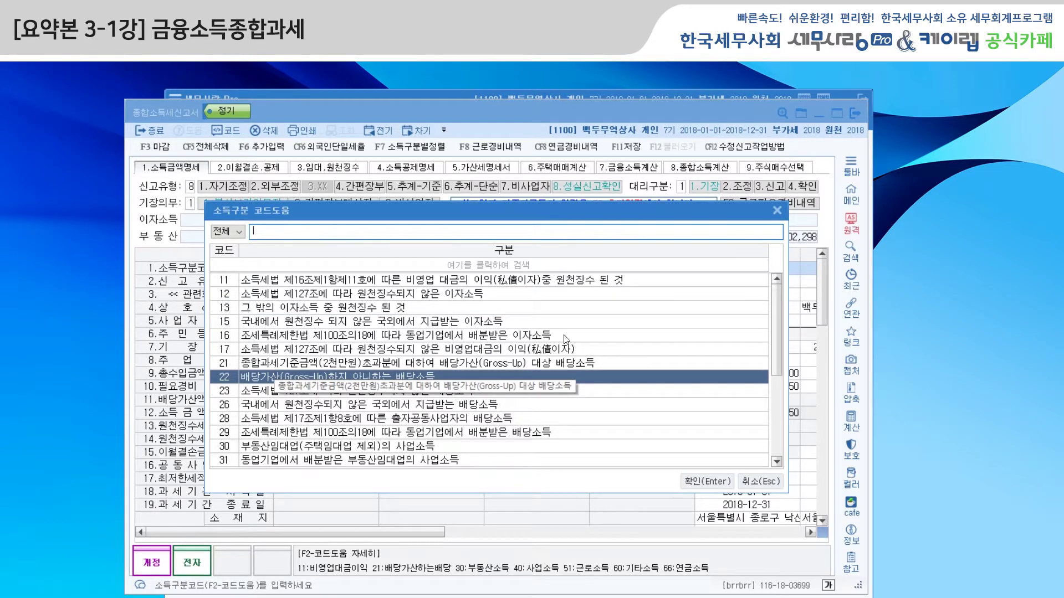
click(777, 211)
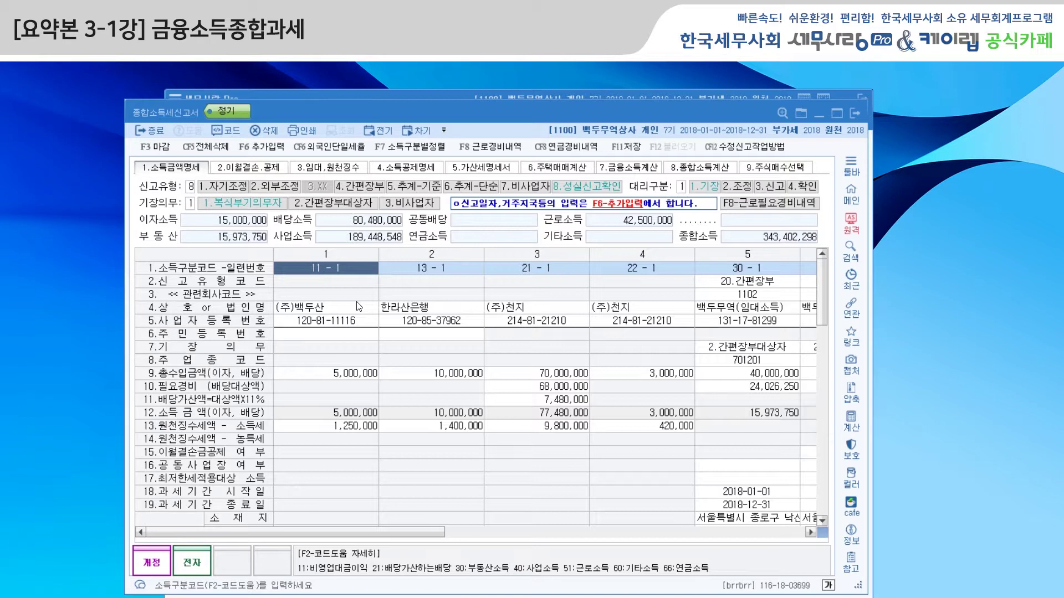
Step: Examine the gross amounts (총수입금액) of the four interest and dividend columns and the withheld income tax of the first one
click(347, 376)
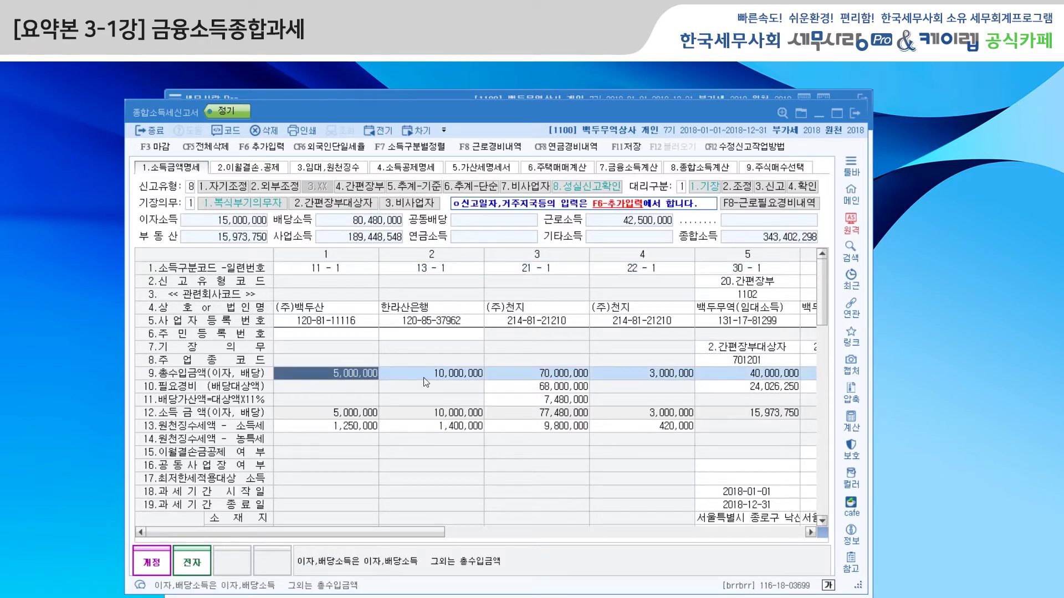
click(443, 371)
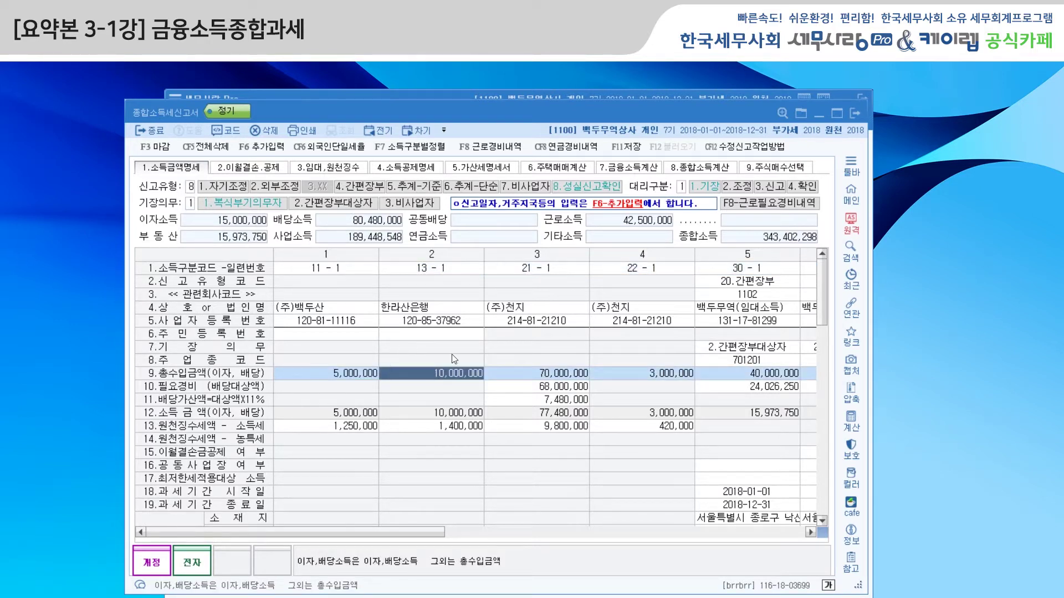
click(565, 377)
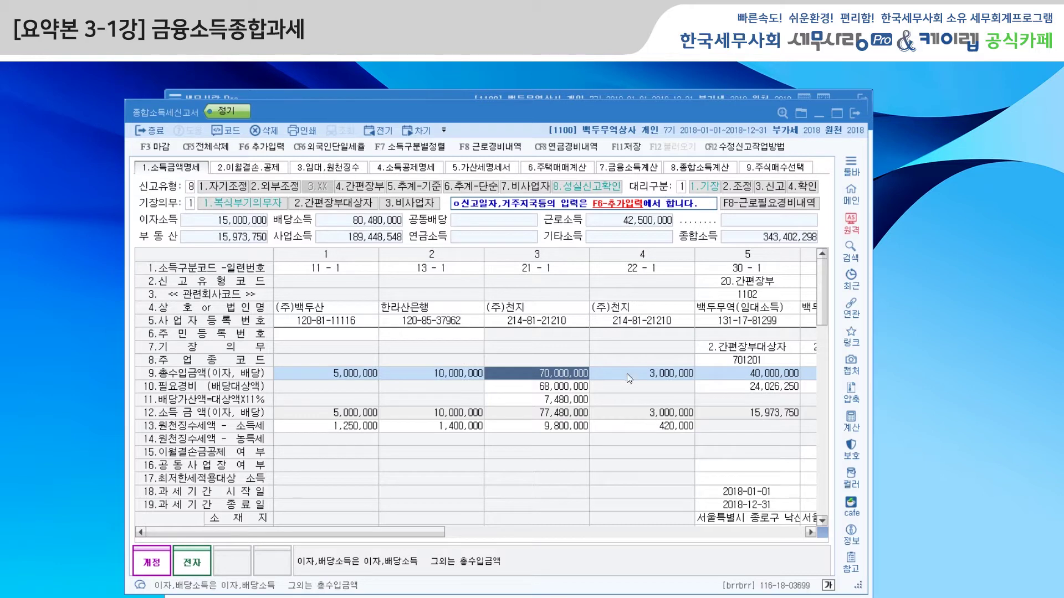
click(649, 375)
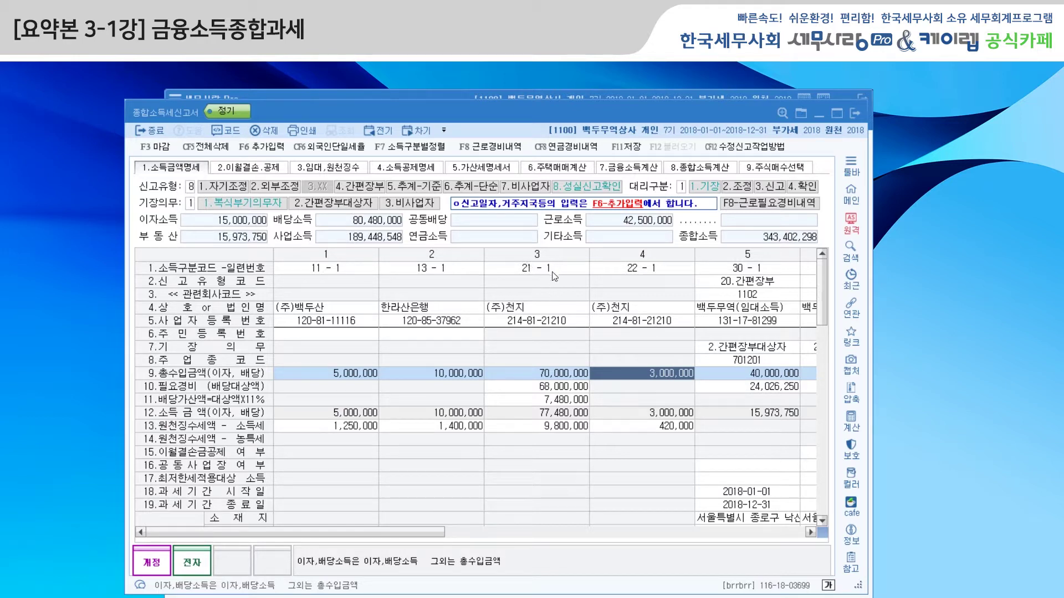
click(535, 378)
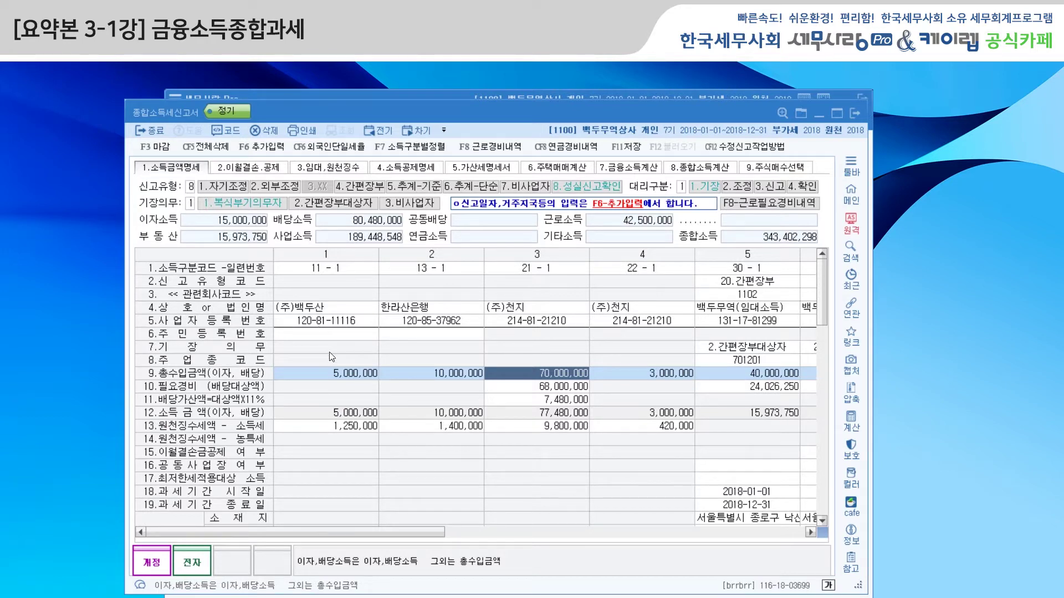
click(347, 426)
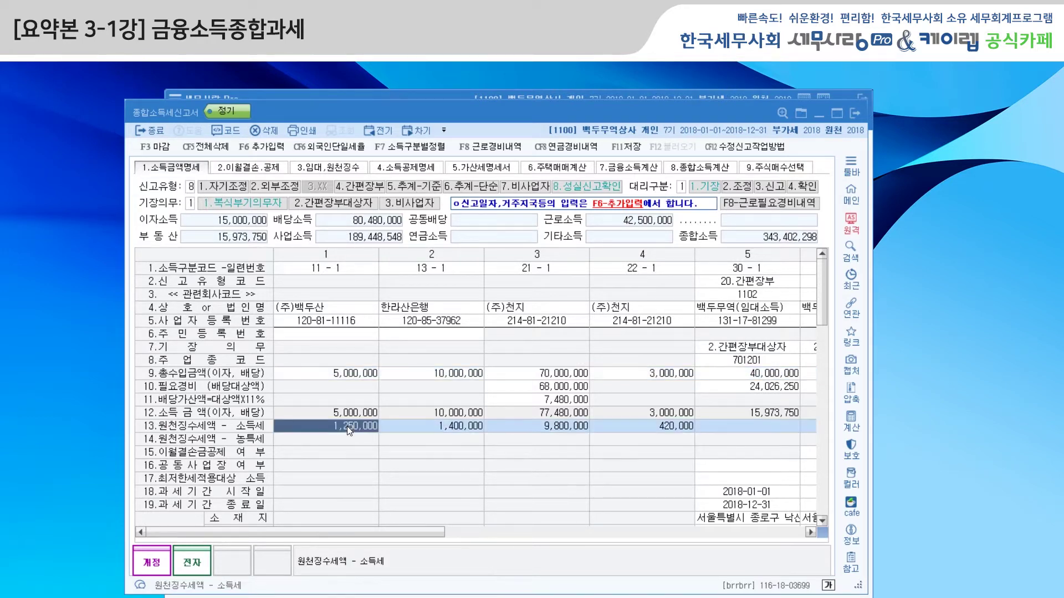
click(438, 274)
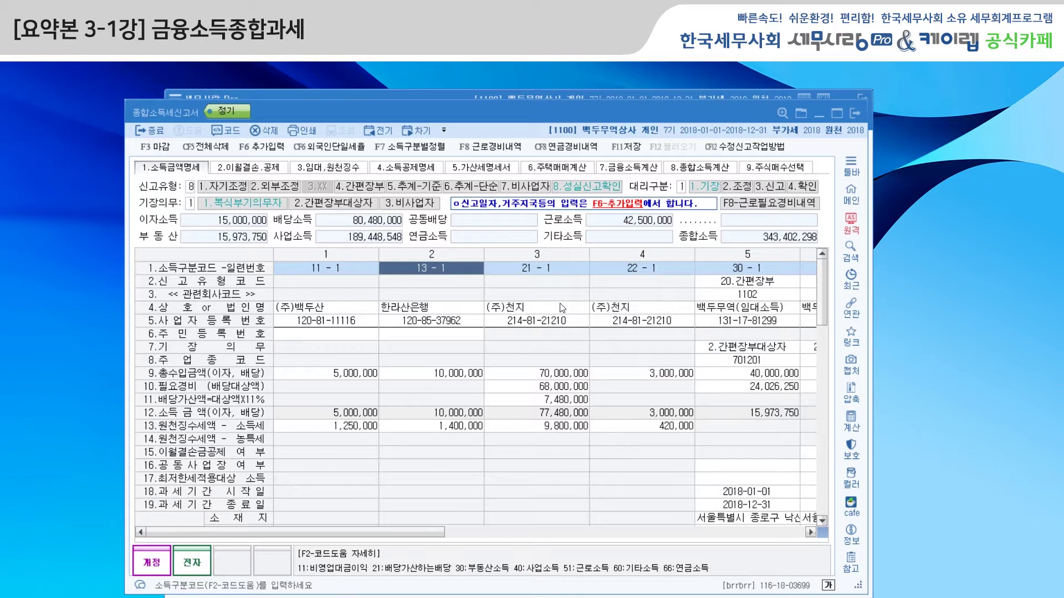
Step: Compare the code 21 and 22 dividend columns with the interest columns, checking gross amounts and the gross-up target amount (배당대상액)
click(644, 378)
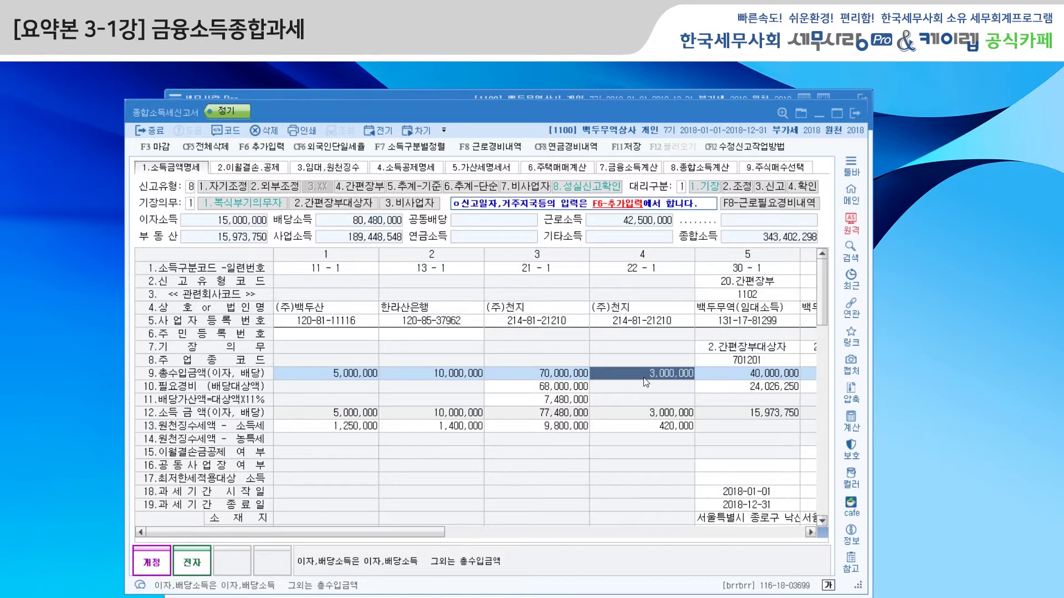
click(655, 270)
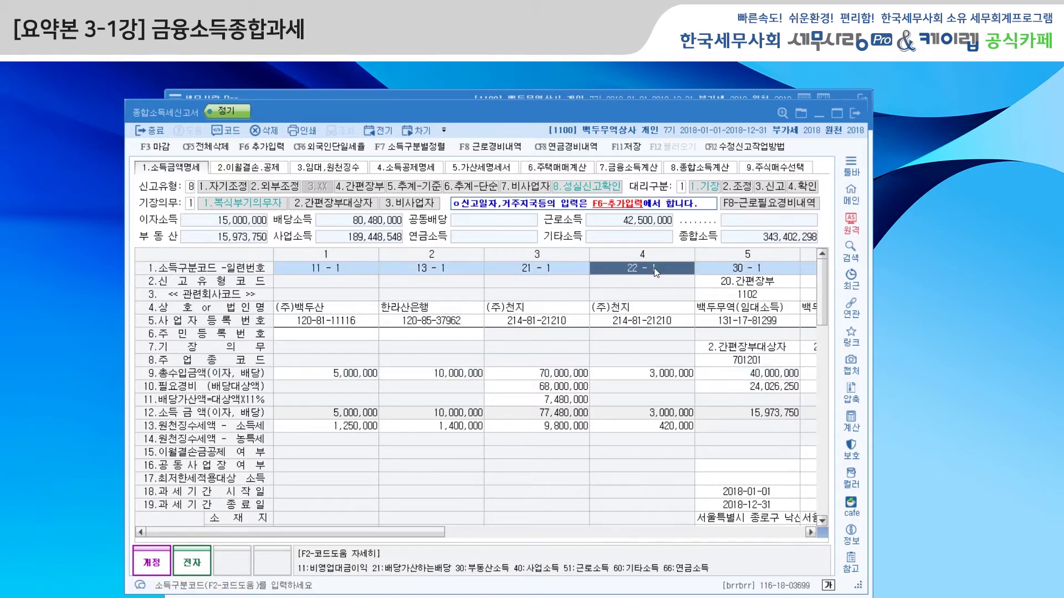
click(549, 271)
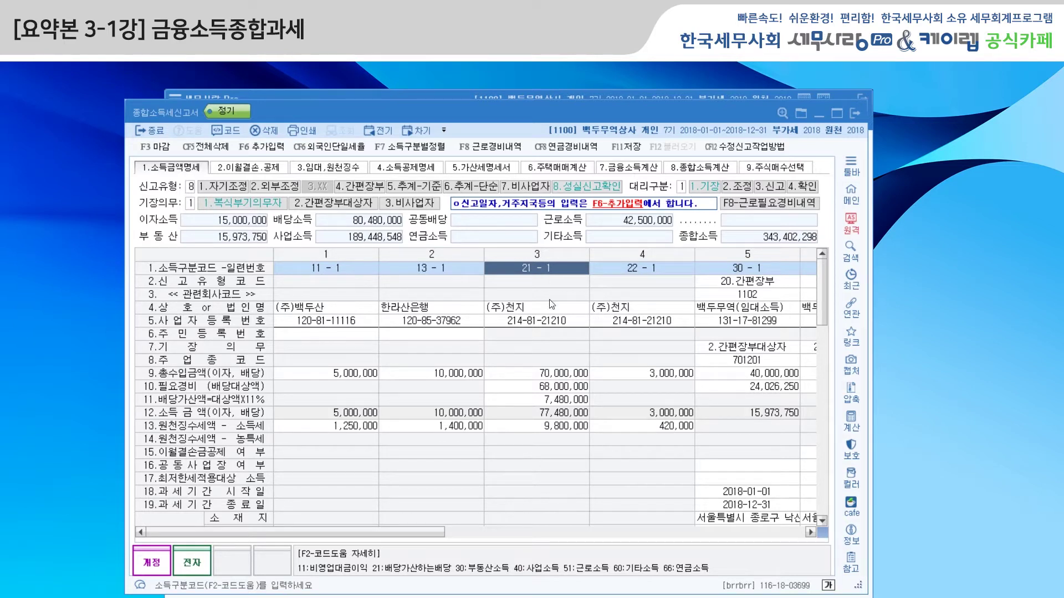
click(547, 375)
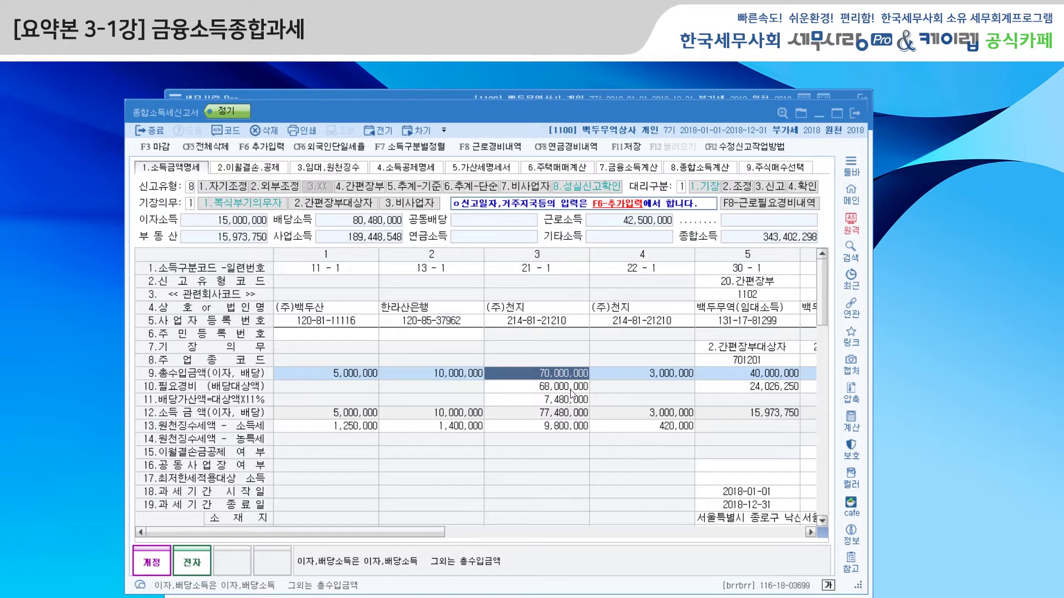
click(565, 390)
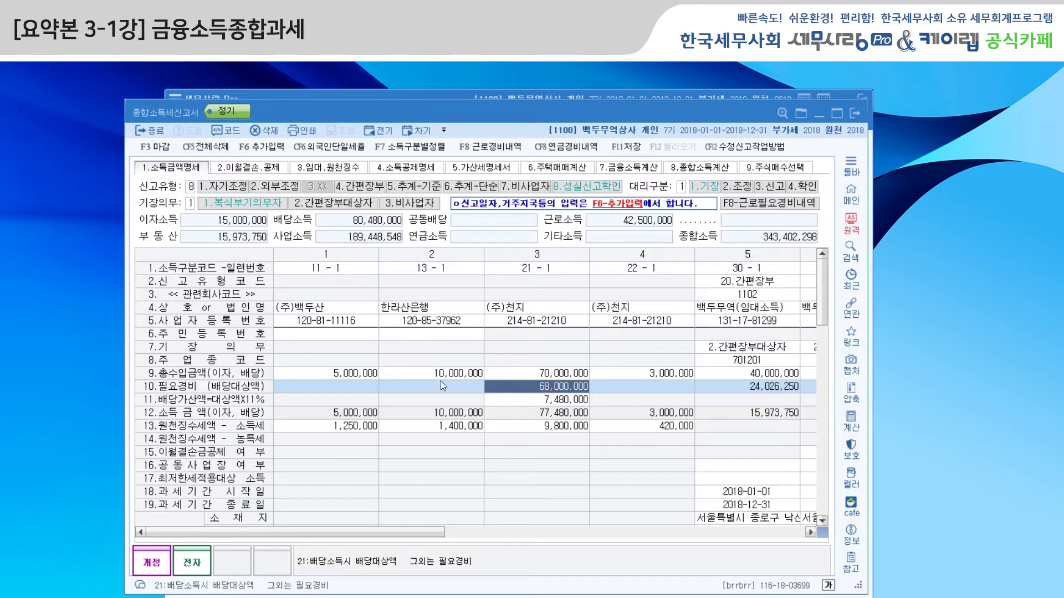
click(341, 377)
click(423, 378)
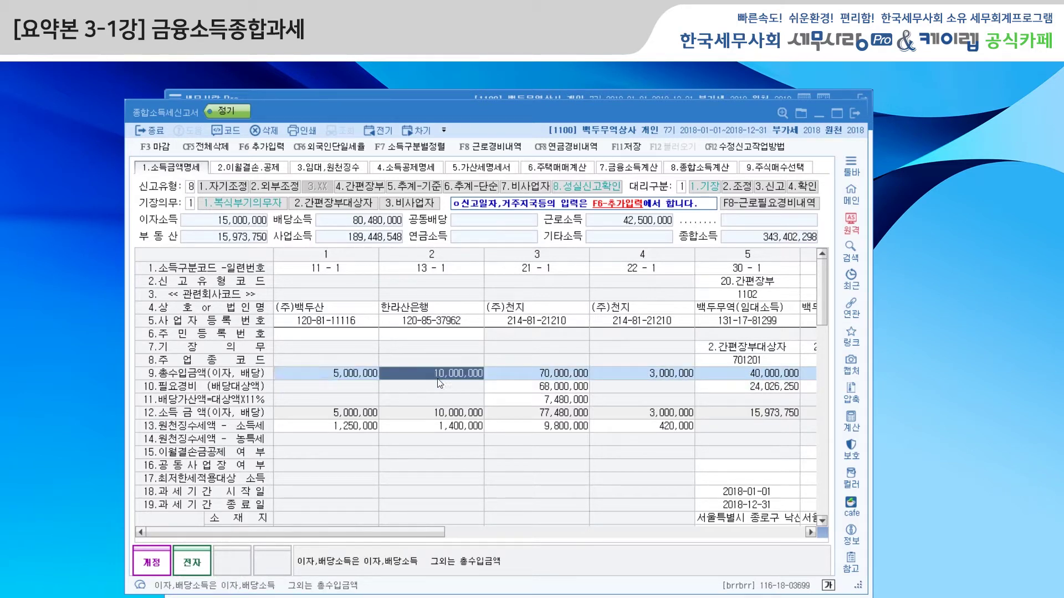
click(632, 376)
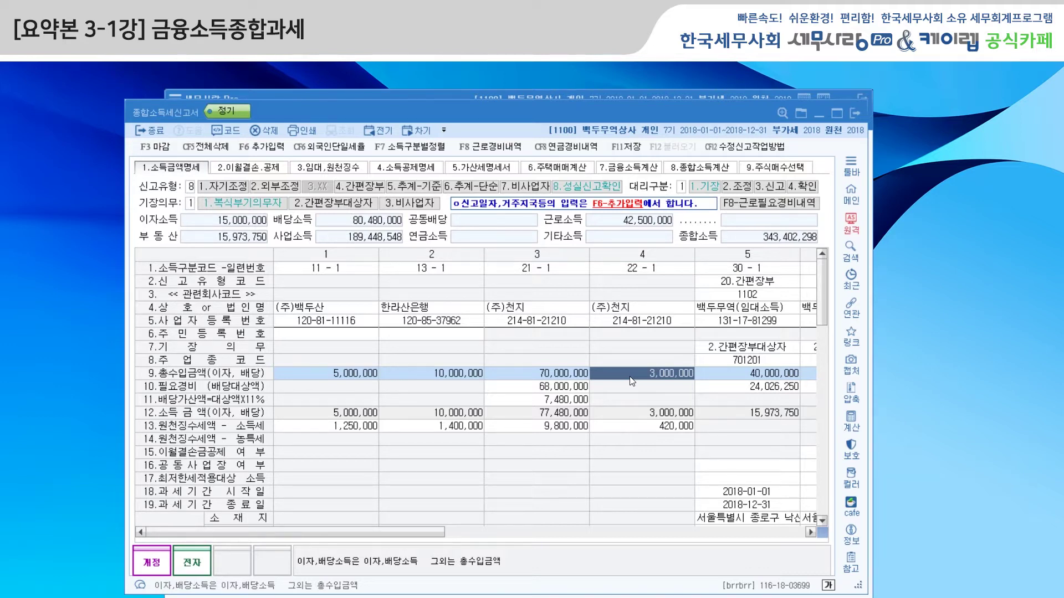
click(569, 373)
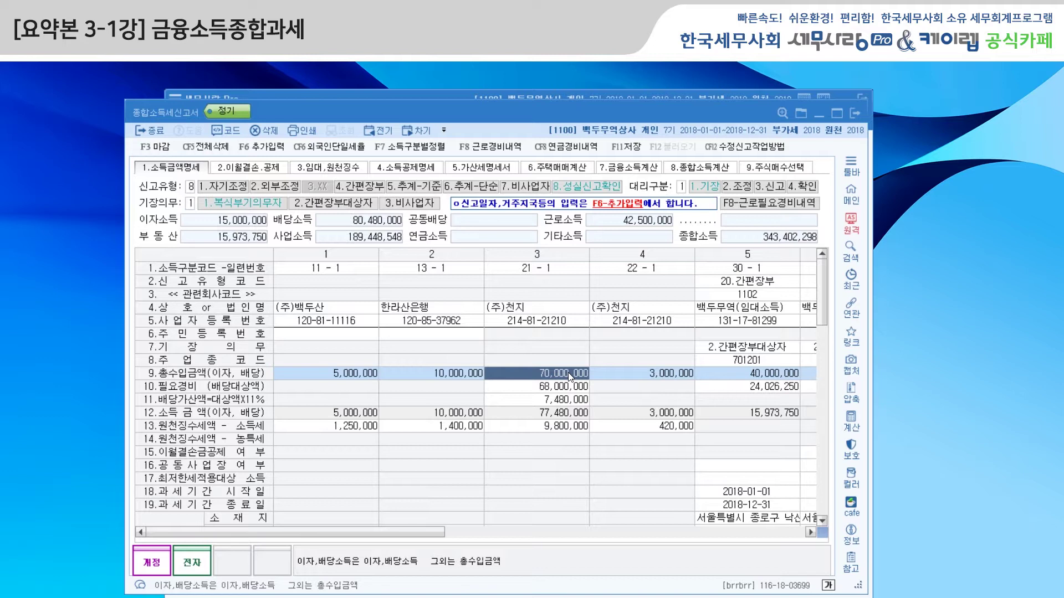
click(557, 388)
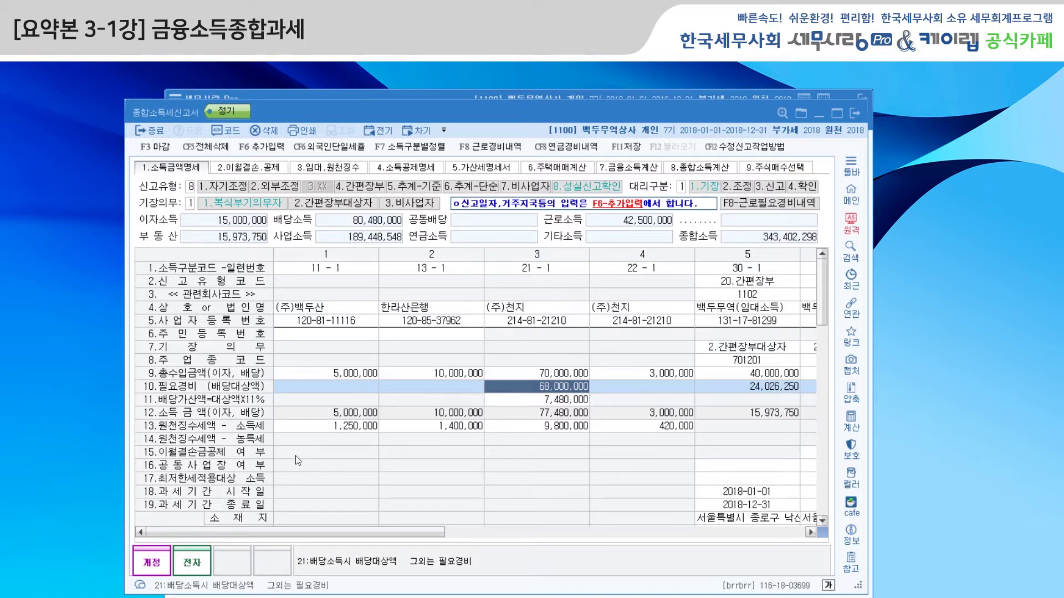
Step: Check the withheld income tax (원천징수세액 - 소득세) of each interest and dividend column, ending on the first column's income code
click(339, 427)
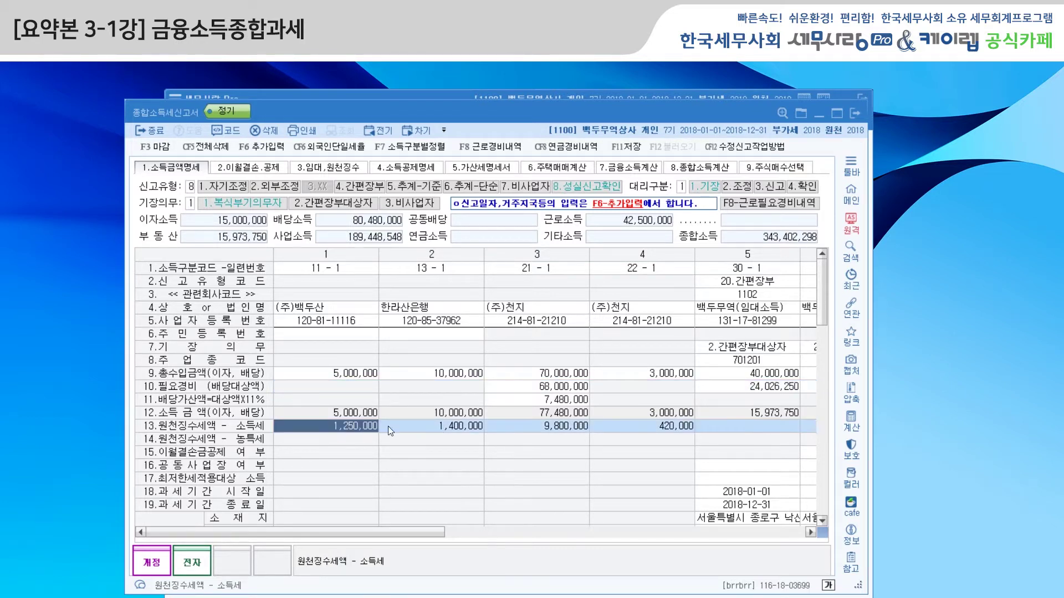
click(446, 427)
click(551, 429)
click(637, 427)
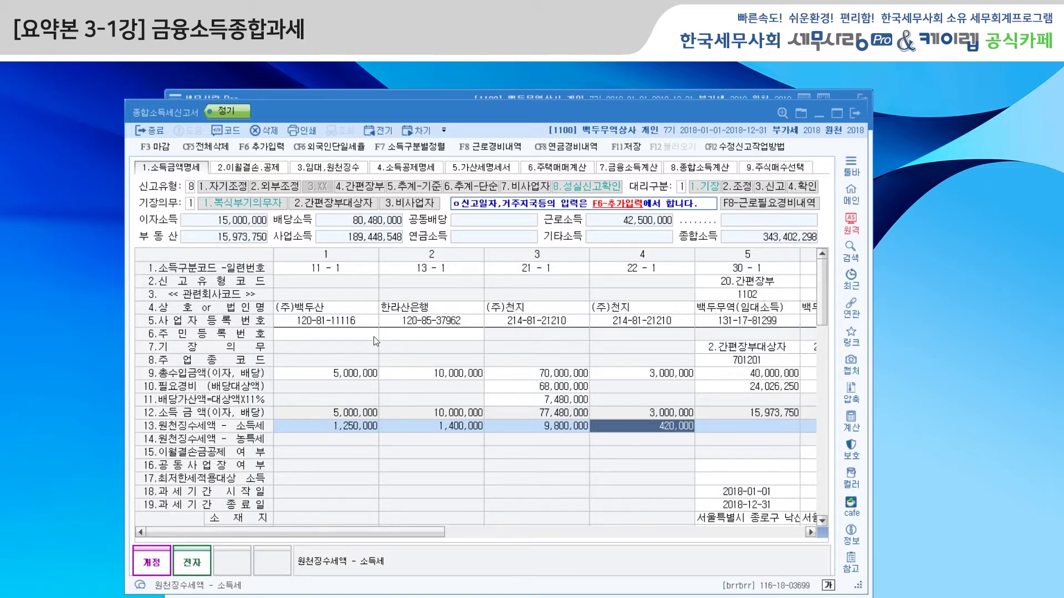
click(327, 271)
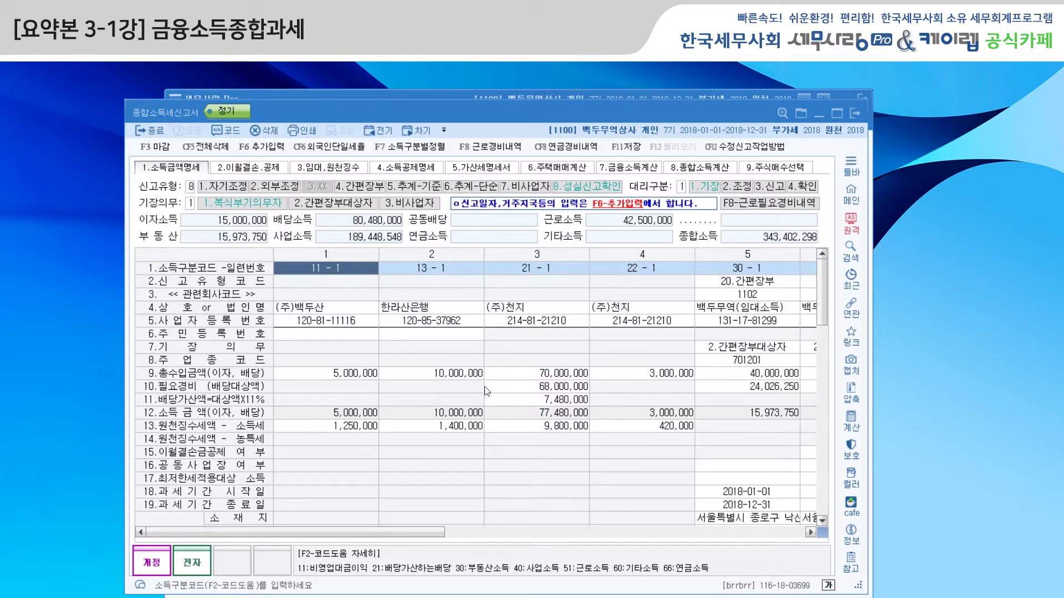
Step: Review the 이월결손.공제 and 임대,원천징수 pages and load the 소득공제신고서 data into 소득공제명세, applying the current company's business registration number
click(272, 169)
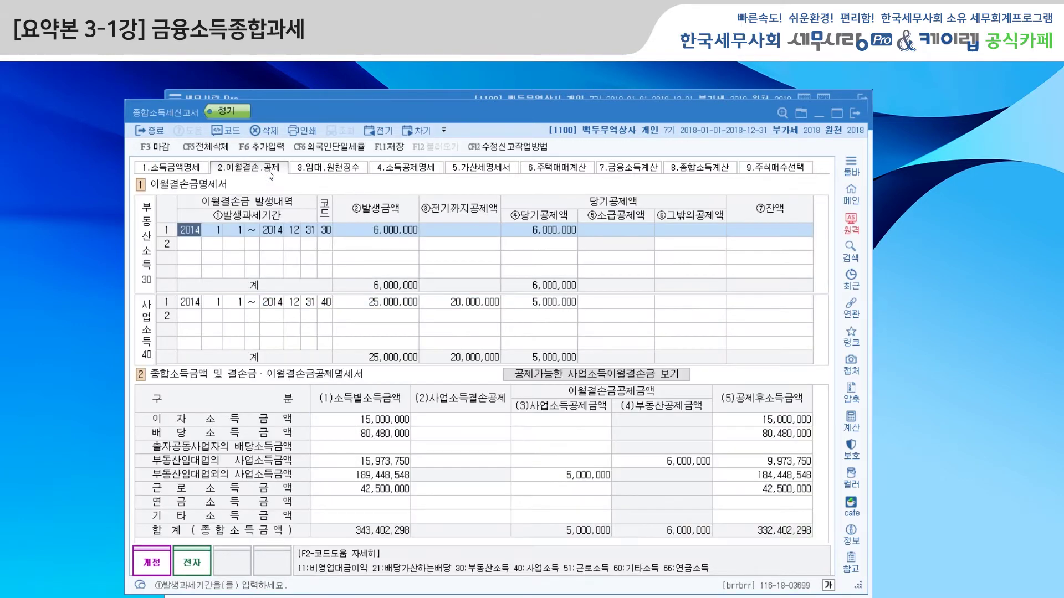
click(347, 170)
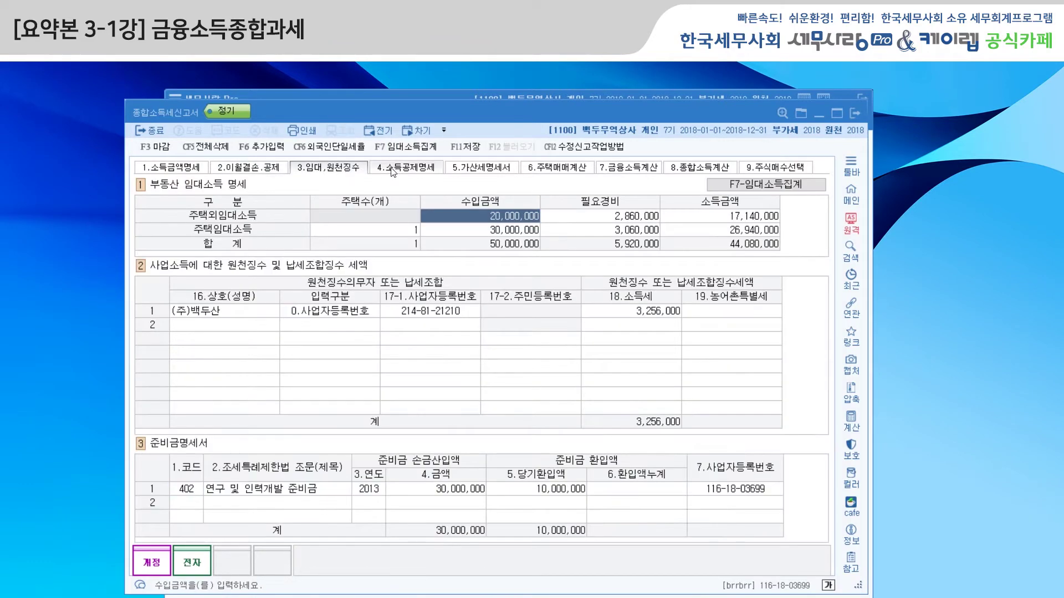
click(413, 172)
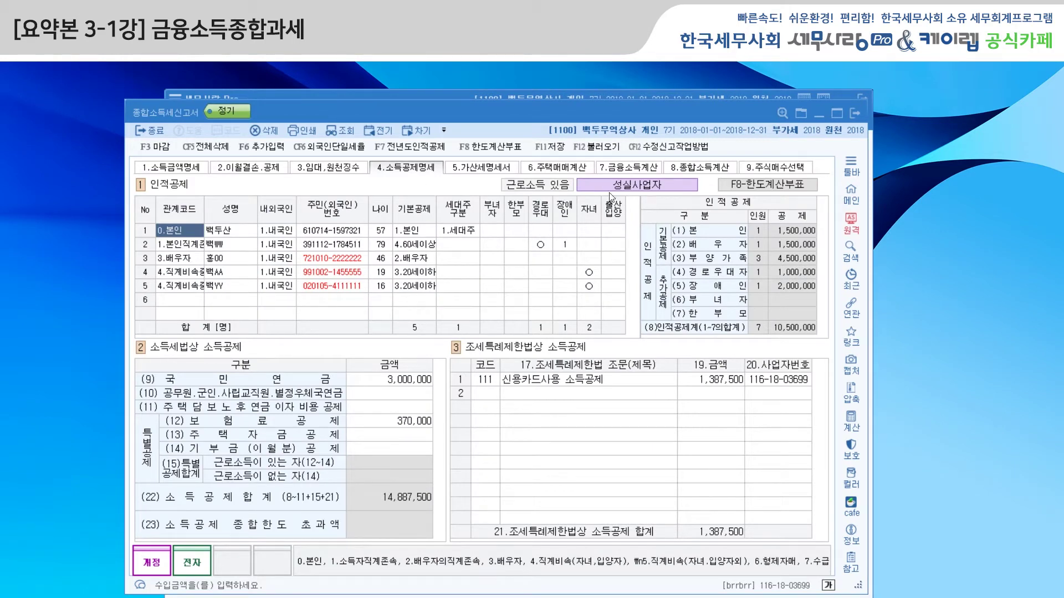
click(598, 148)
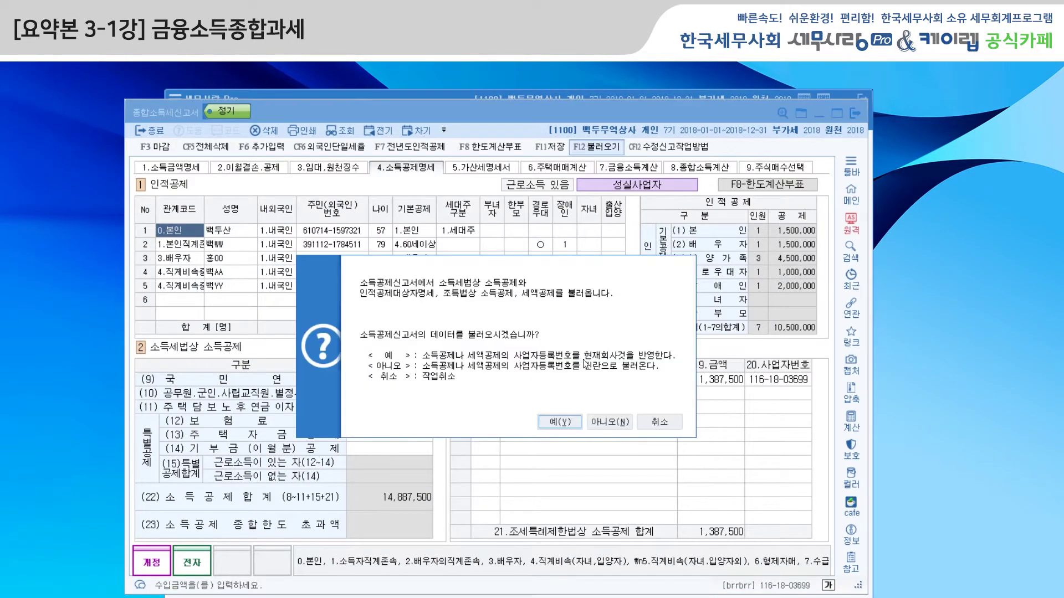
click(559, 423)
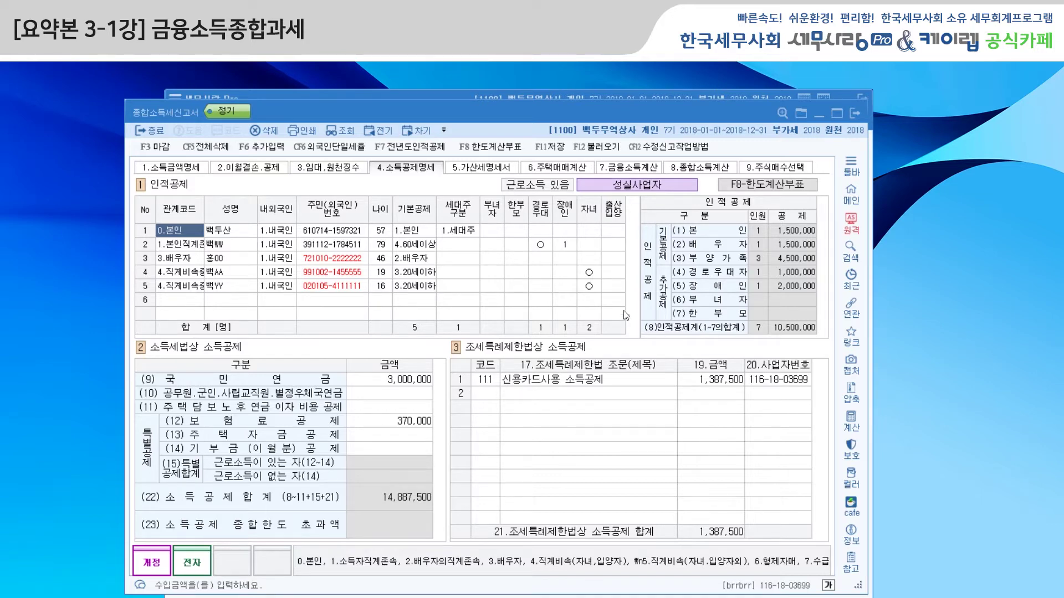
Step: Open the deduction limit calculation schedule (한도계산부표) from 소득공제명세 and apply its figures to the deduction statement
click(752, 186)
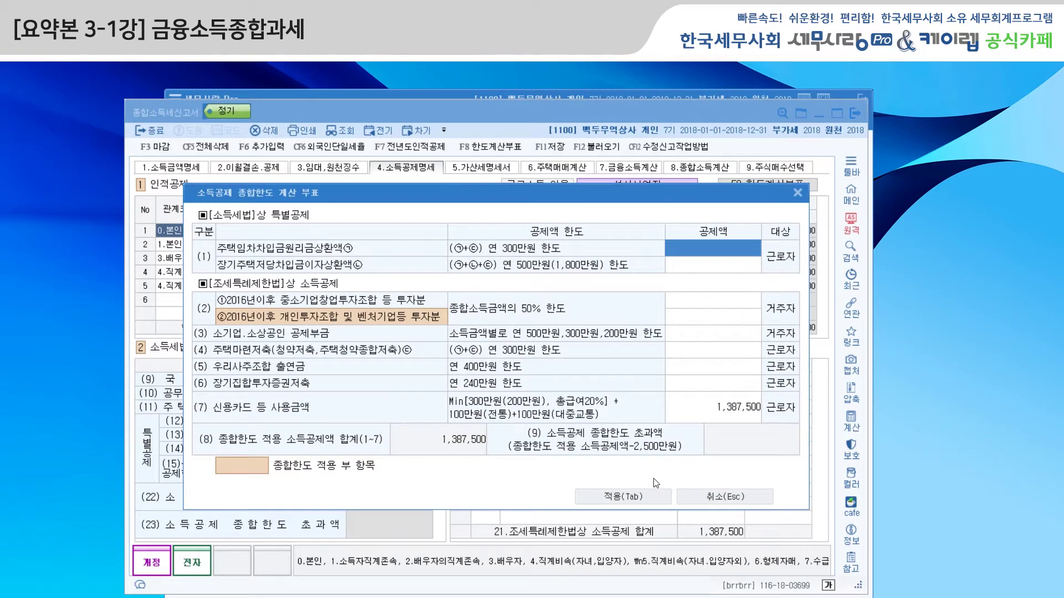
mouse_move(642, 192)
mouse_down()
mouse_move(647, 315)
mouse_move(649, 192)
mouse_up()
click(639, 496)
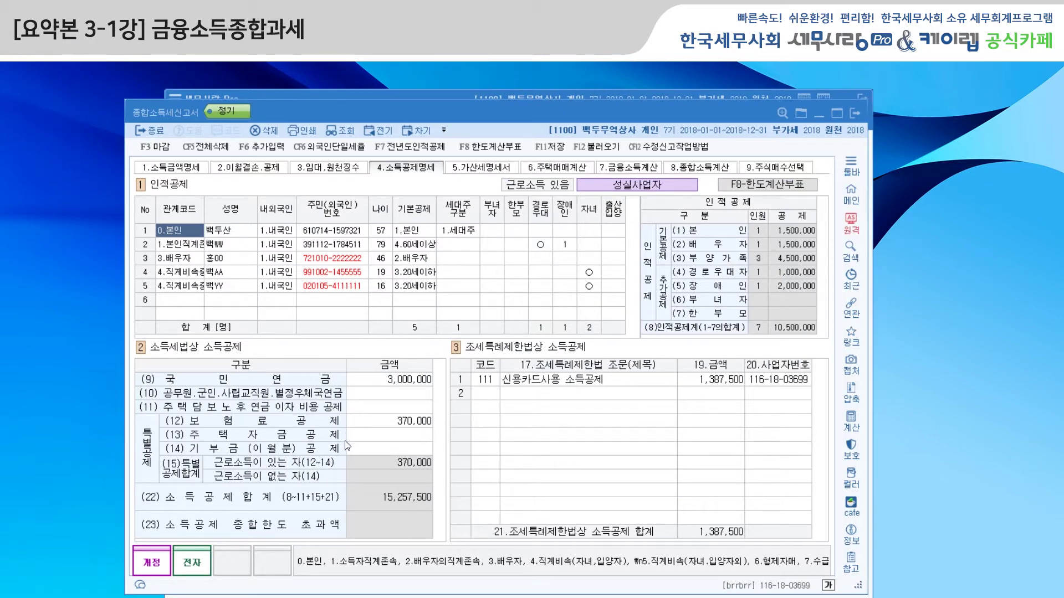
Step: Review the 가산세명세서, 주택매매계산 and 금융소득계산 pages, comparing the financial income figures with the interest and dividend columns in 소득금액명세
click(481, 167)
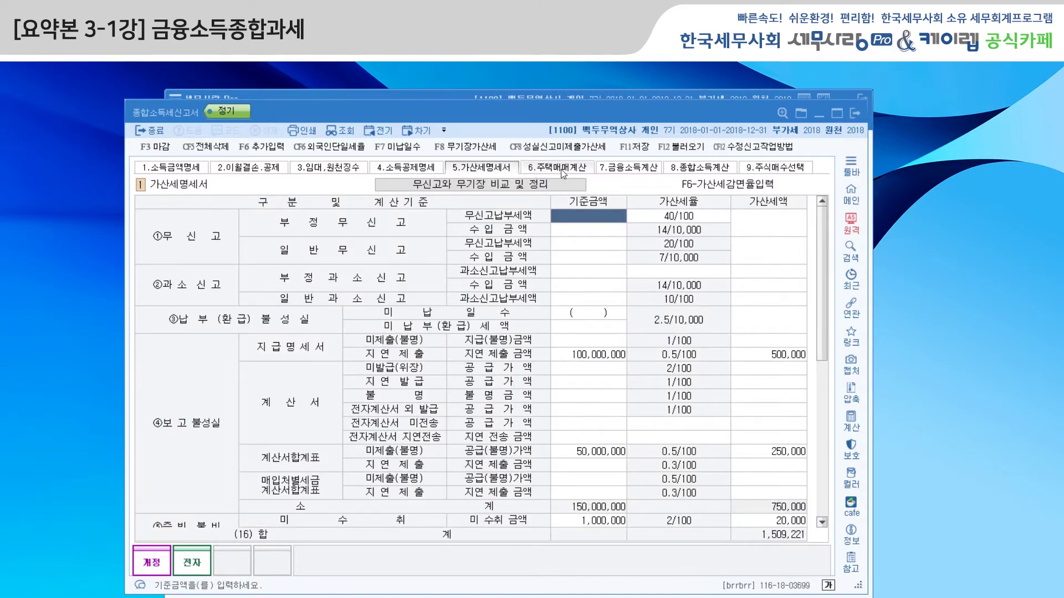
click(557, 168)
click(628, 170)
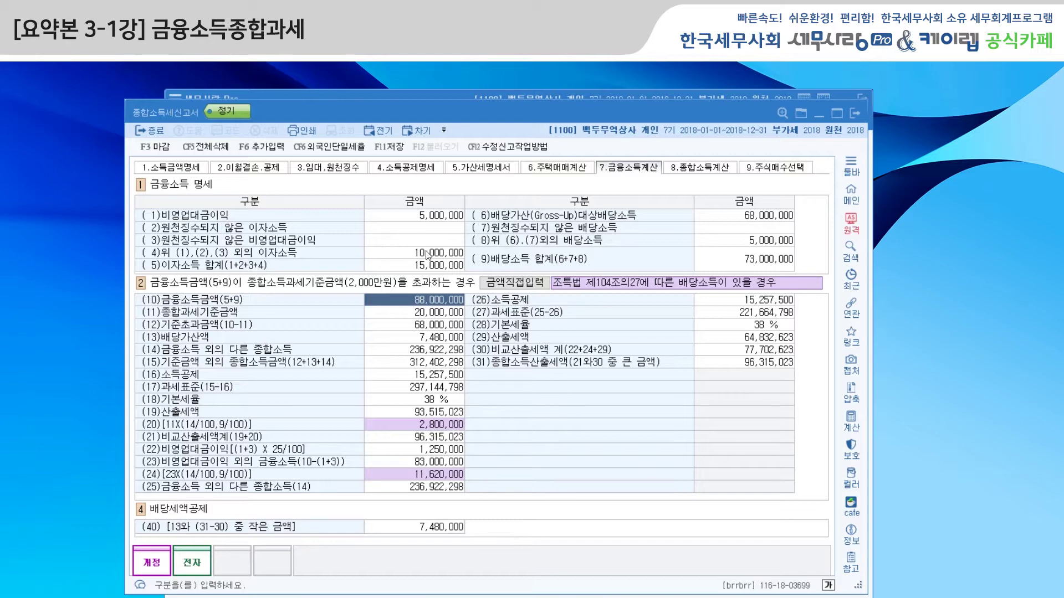
click(165, 172)
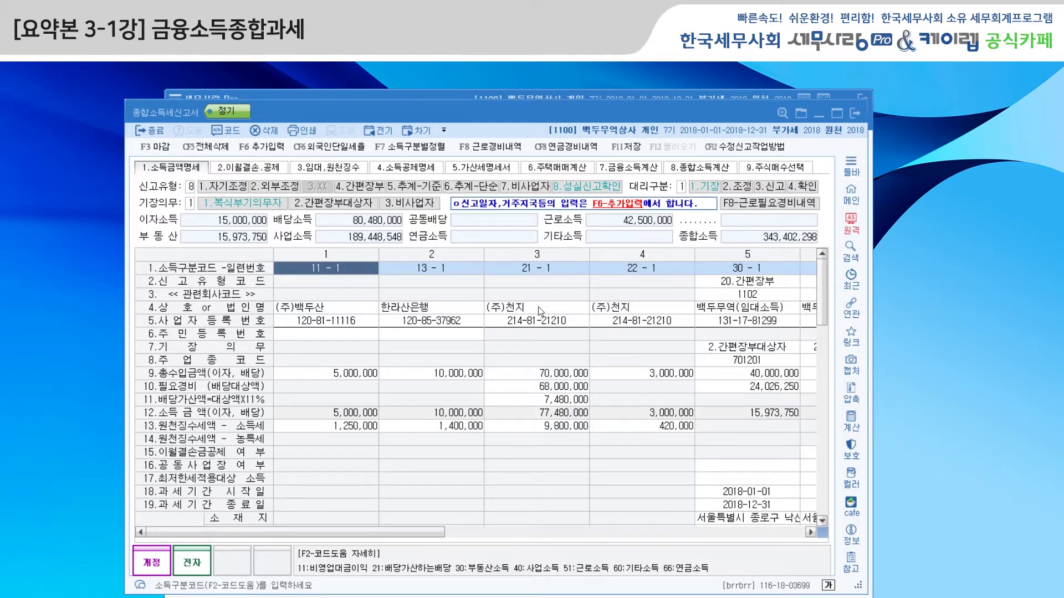
click(631, 169)
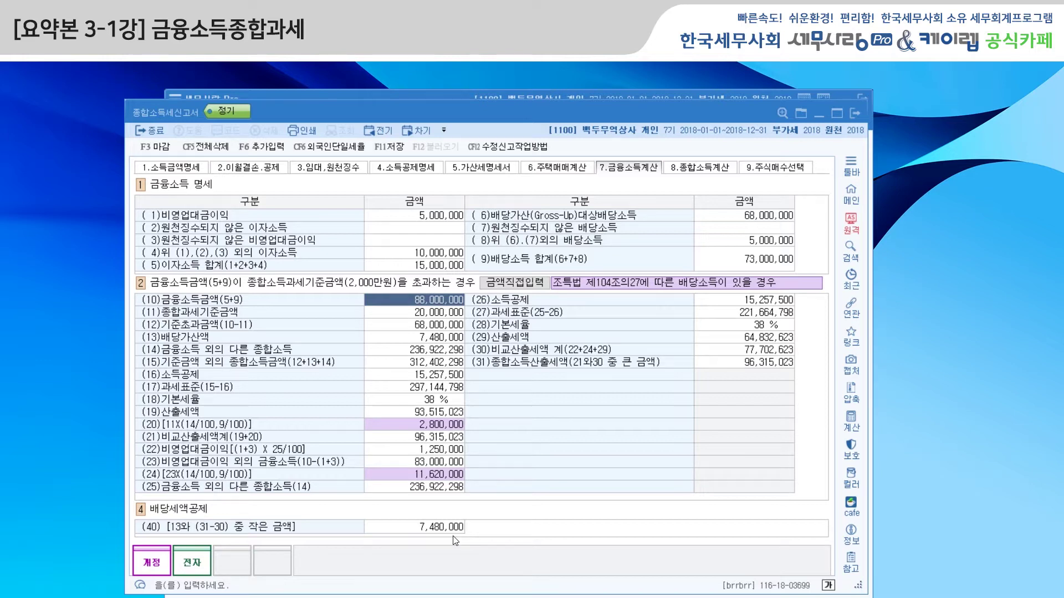
Step: View the direct-entry form for 9% dividend income under 조특법 제104조의27 and close it without entering amounts
click(531, 285)
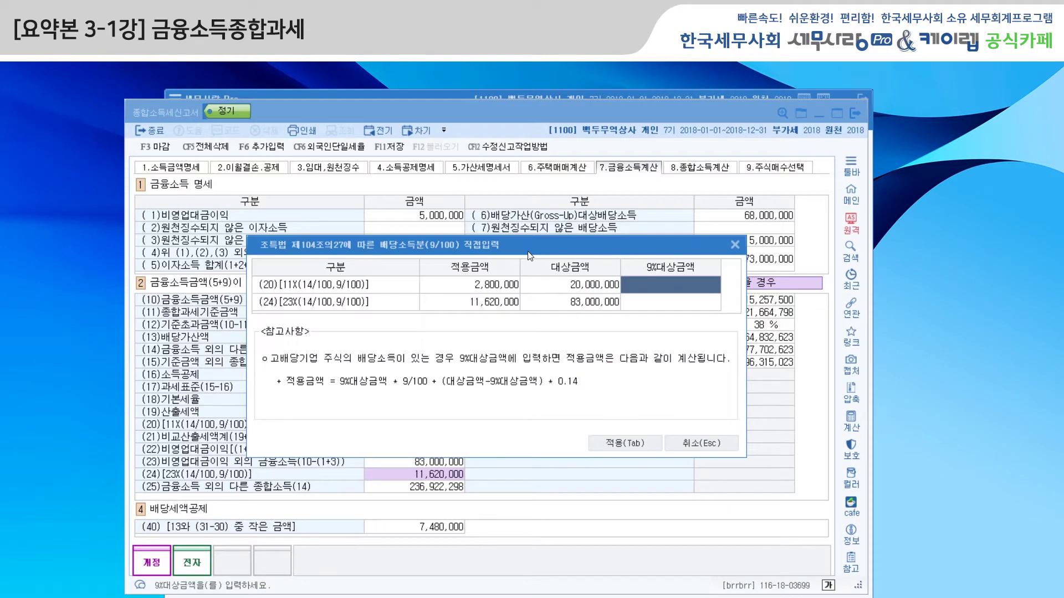
drag(531, 247, 539, 271)
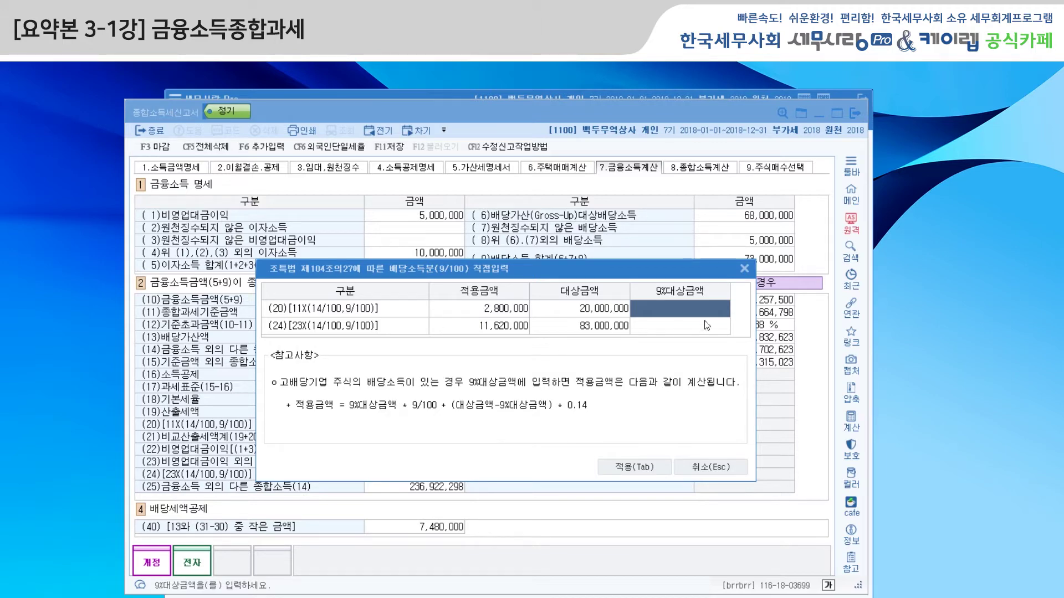
click(745, 269)
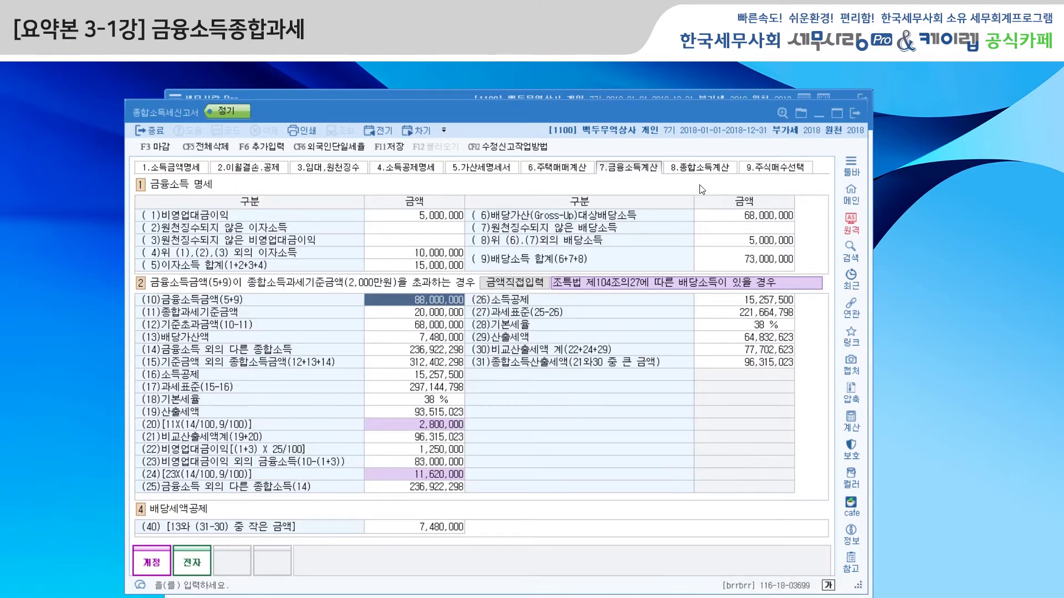
Step: Check the dividend tax credit (배당세액공제) in the tax credit entry form of the 종합소득계산 page
click(704, 168)
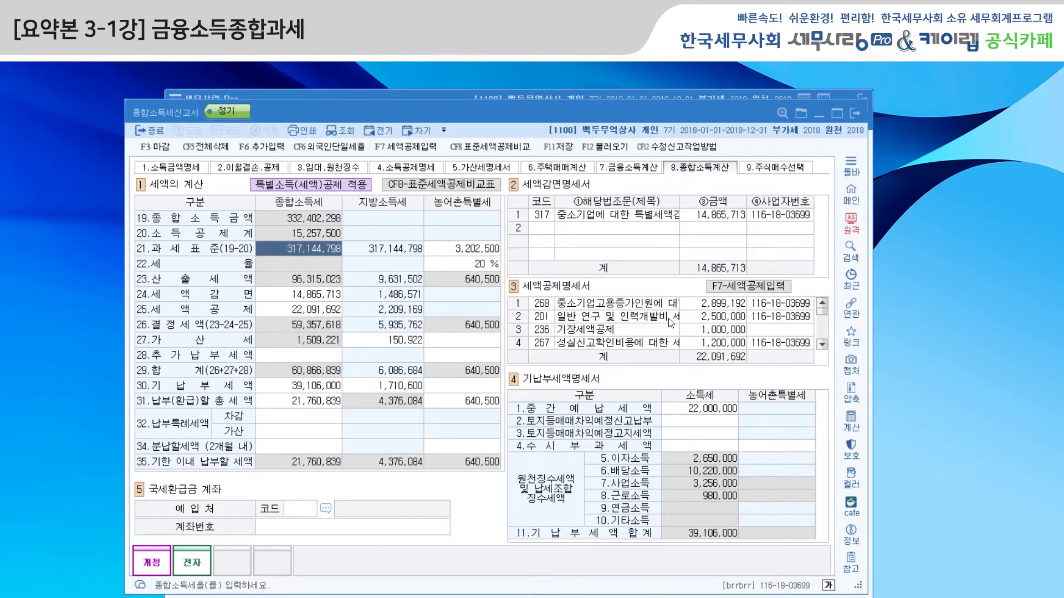
click(743, 287)
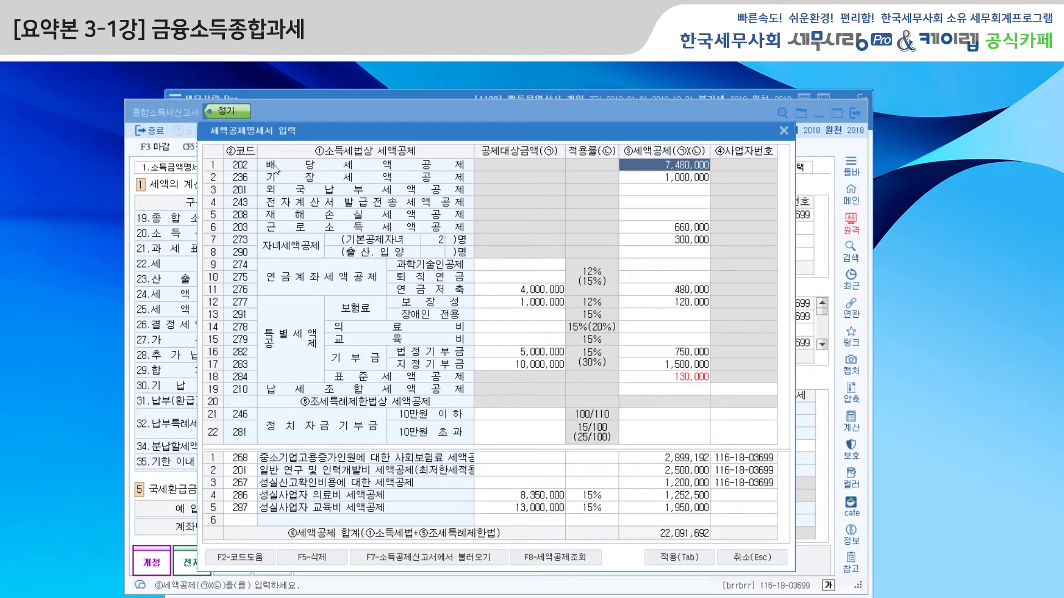
drag(477, 131, 478, 108)
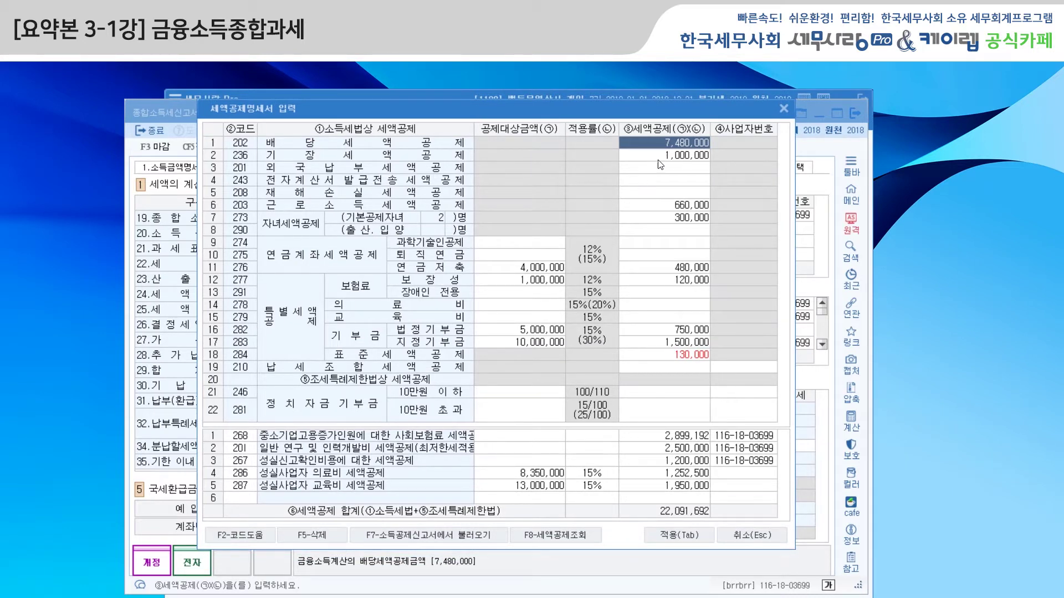
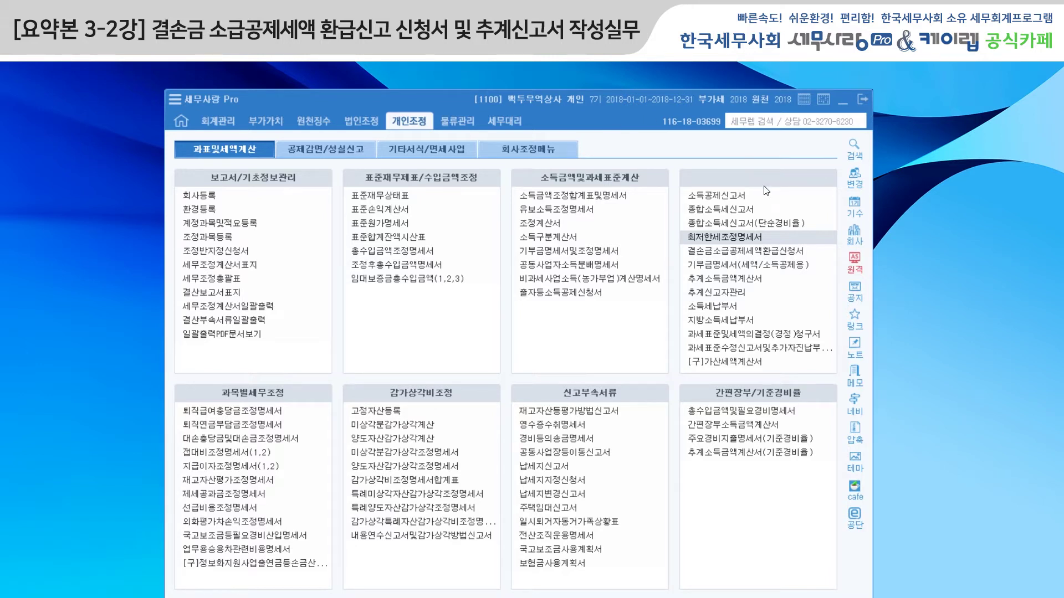
Step: Open the loss carryback tax refund application (결손금소급공제세액환급신청서) and reload its data
click(748, 251)
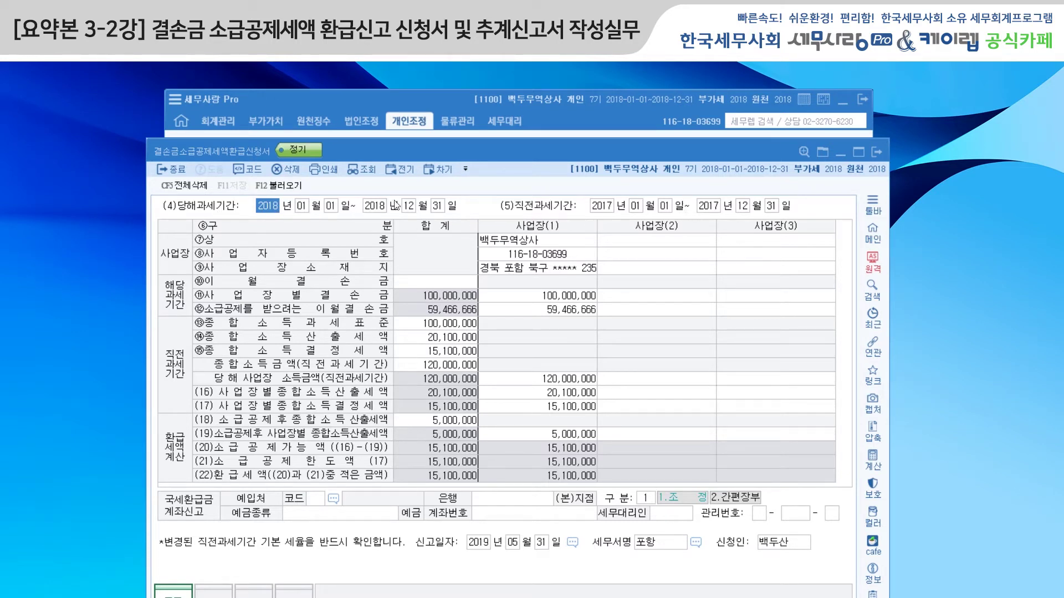
click(277, 186)
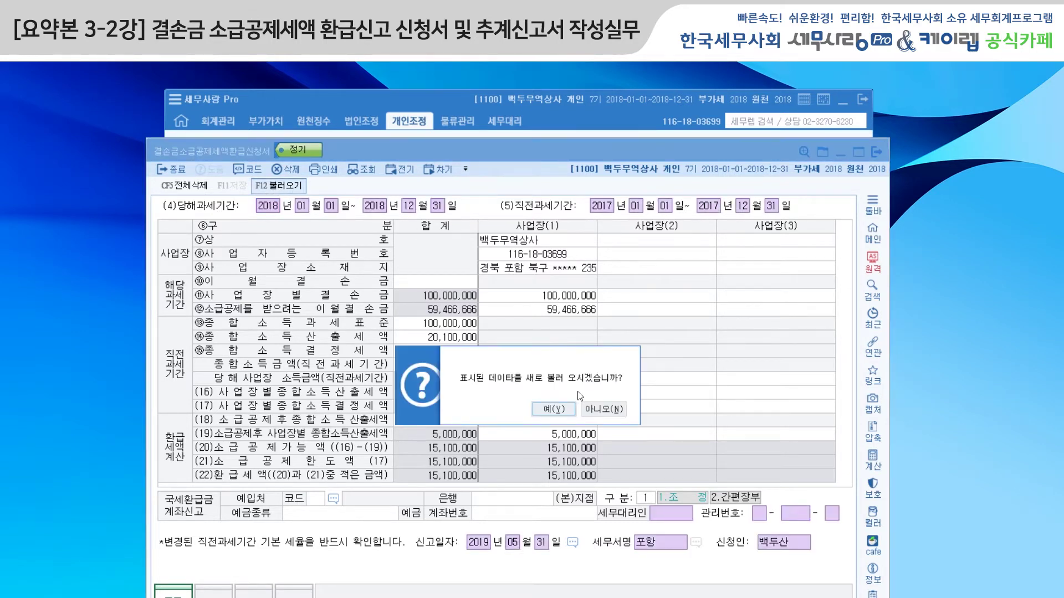
click(563, 409)
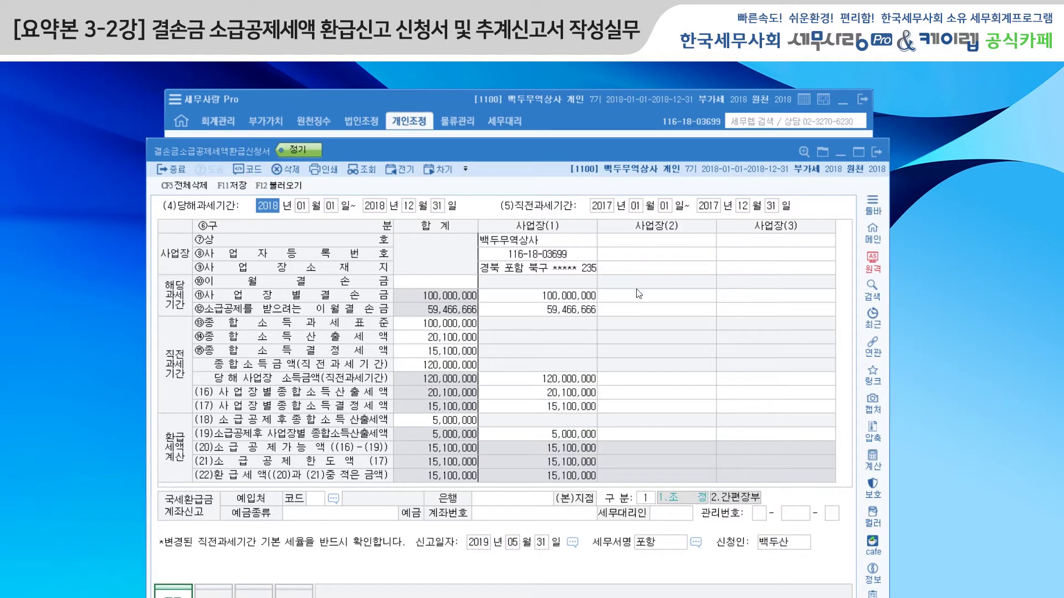
Step: Check the business name and loss of 사업장(1), and clear its loss amount claimed for carryback (⑫)
click(555, 242)
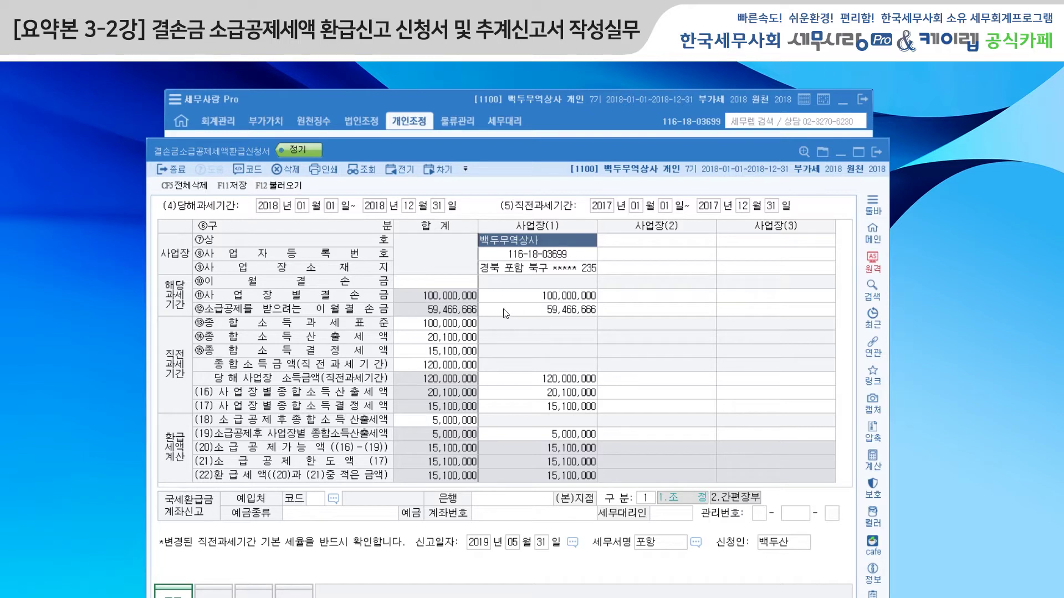
click(537, 299)
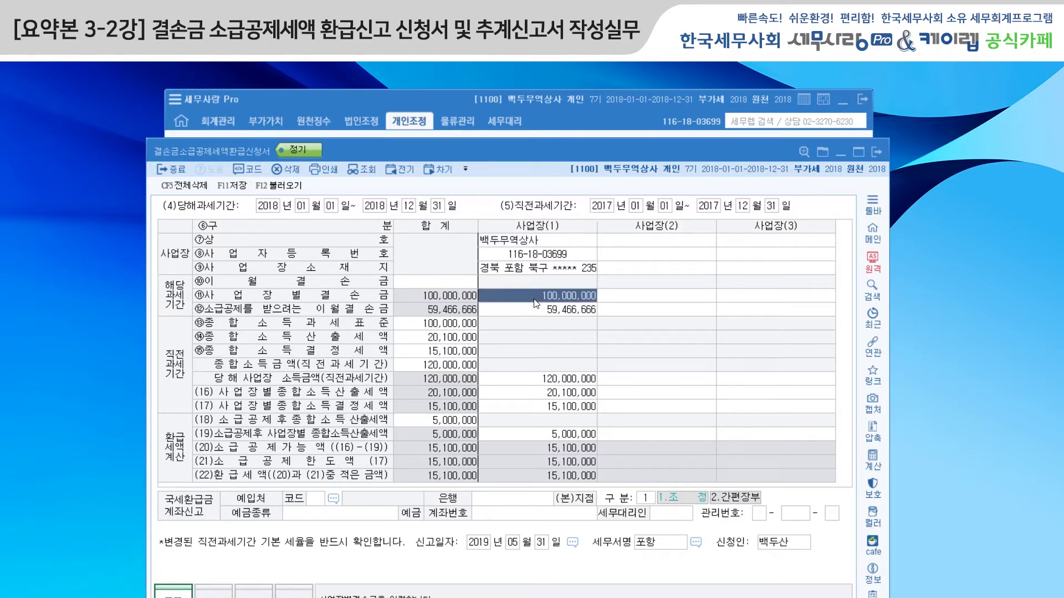
click(569, 310)
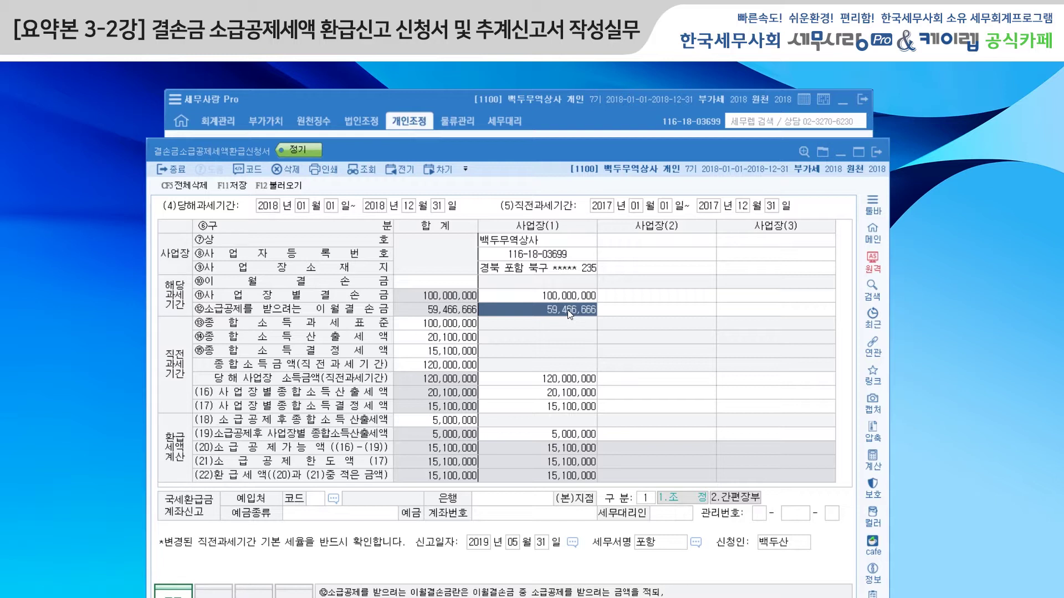
key(Delete)
key(Return)
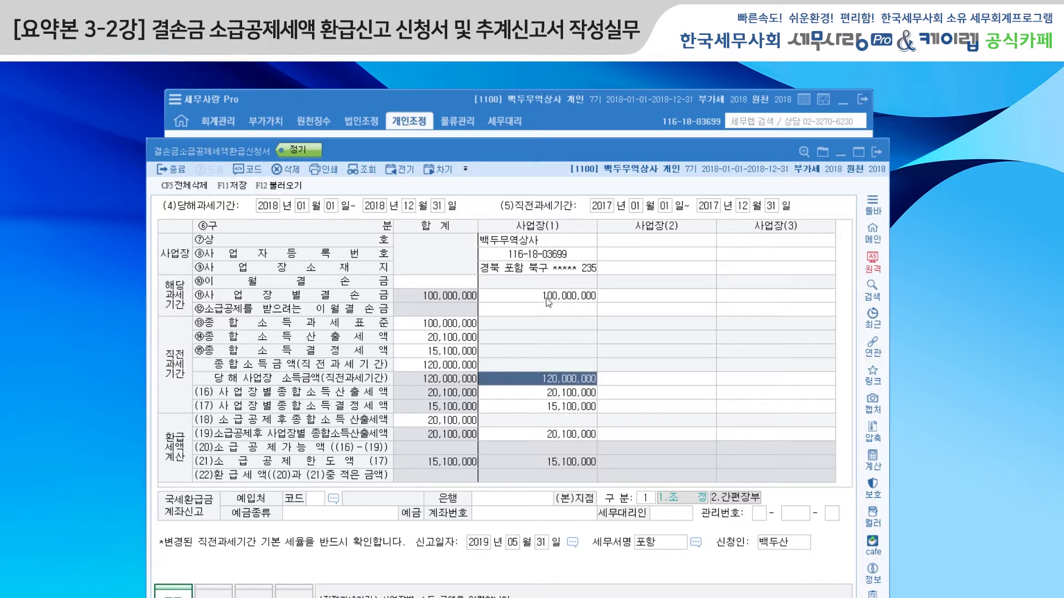
Step: Examine the prior-period tax base and calculated tax, plus the income, calculated tax (16) and determined tax (17) of 사업장(1)
click(444, 323)
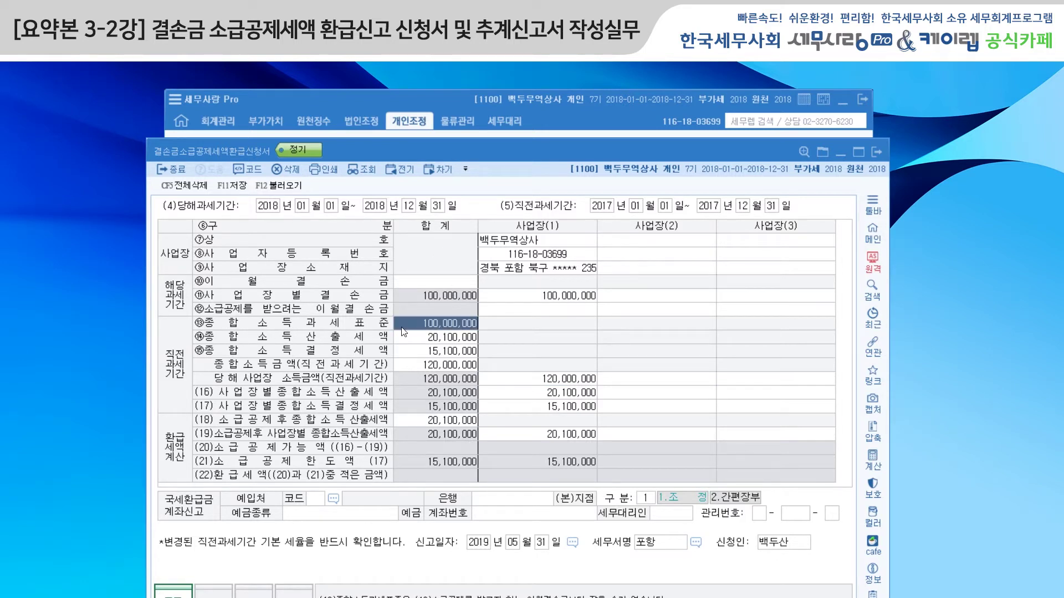
click(467, 338)
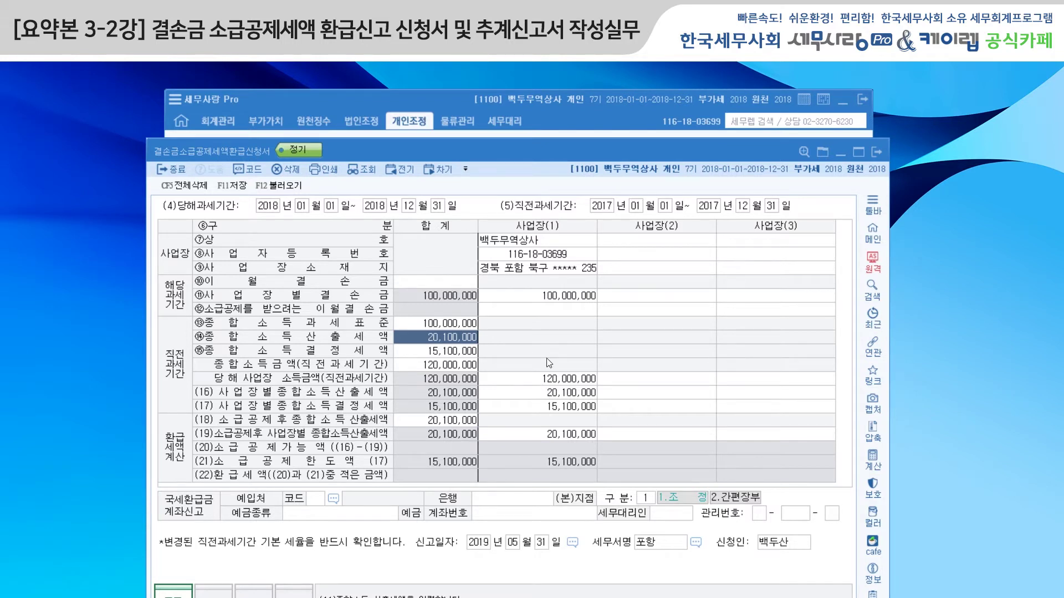
click(564, 381)
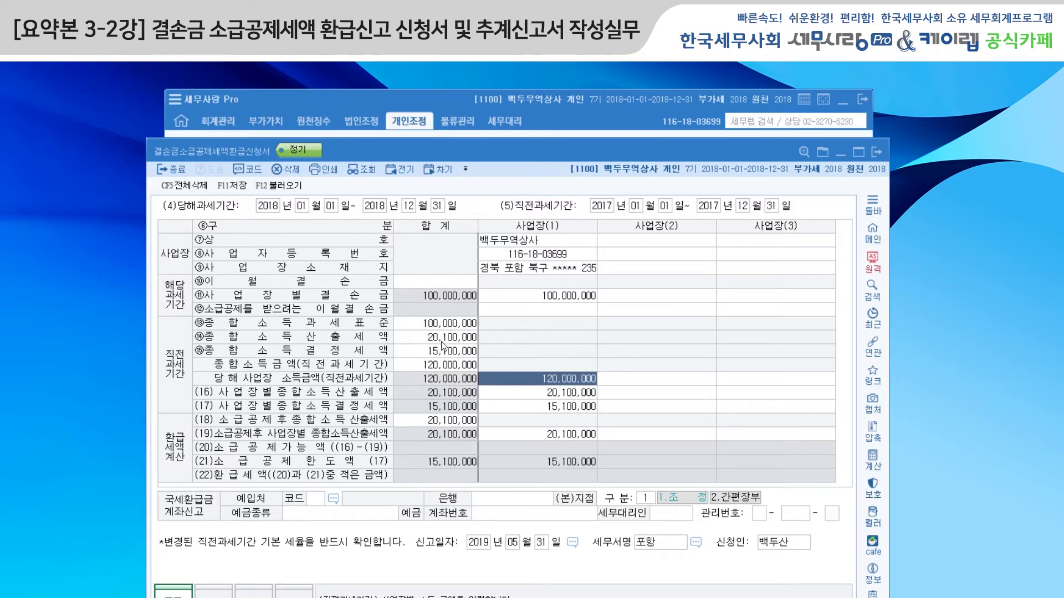
click(558, 397)
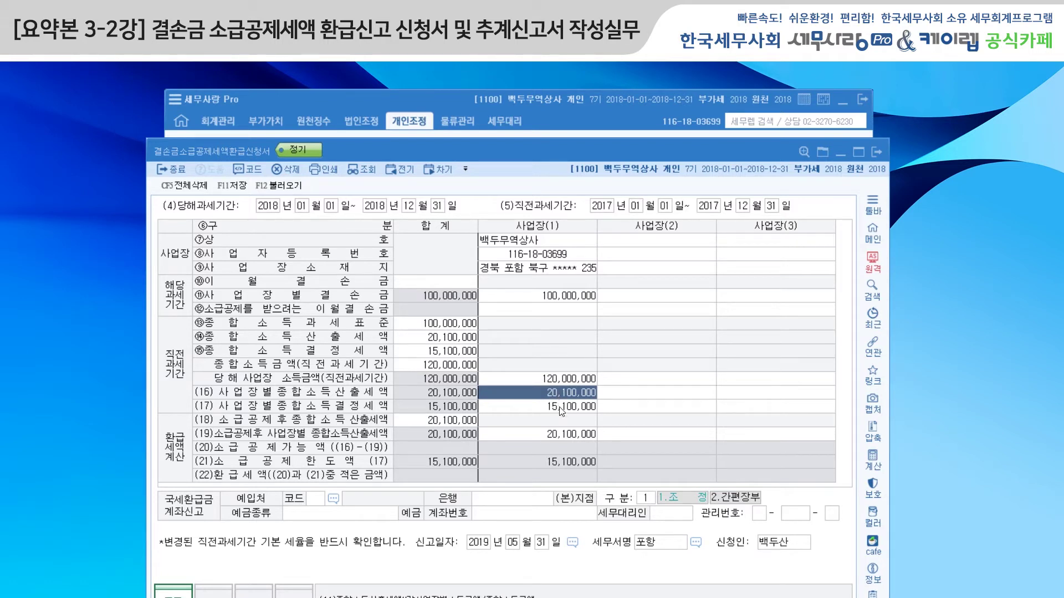
click(560, 407)
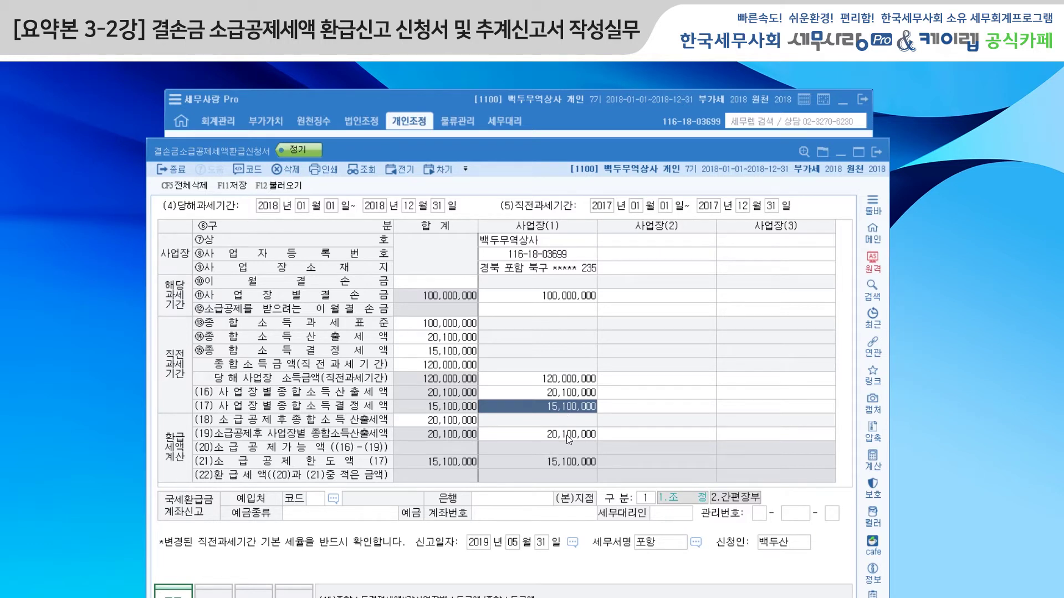
Step: Set the loss amount claimed for carryback (⑫) of 사업장(1) to 100,000,000
click(557, 309)
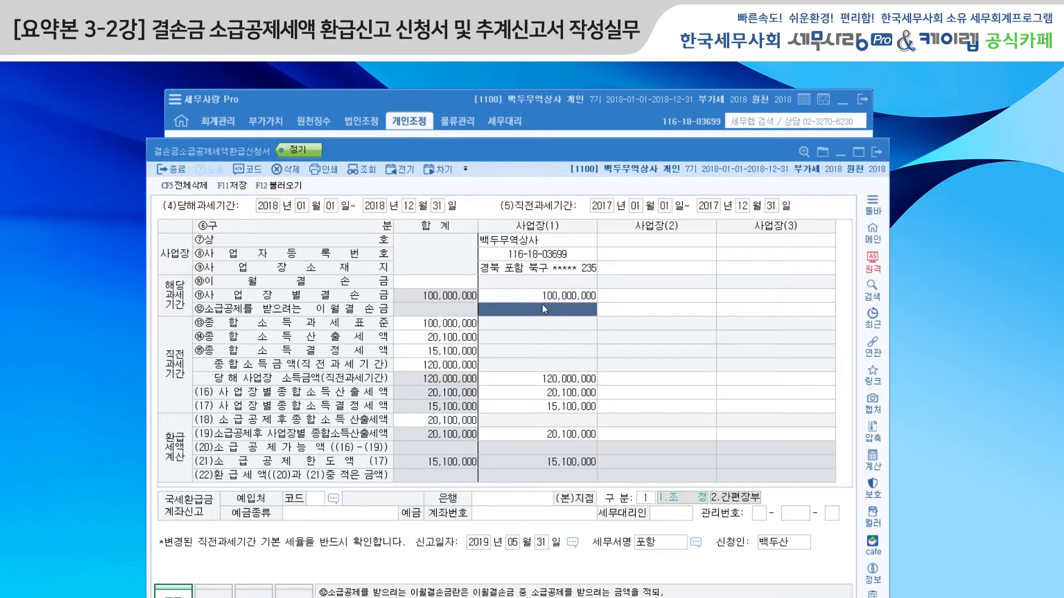
text(10)
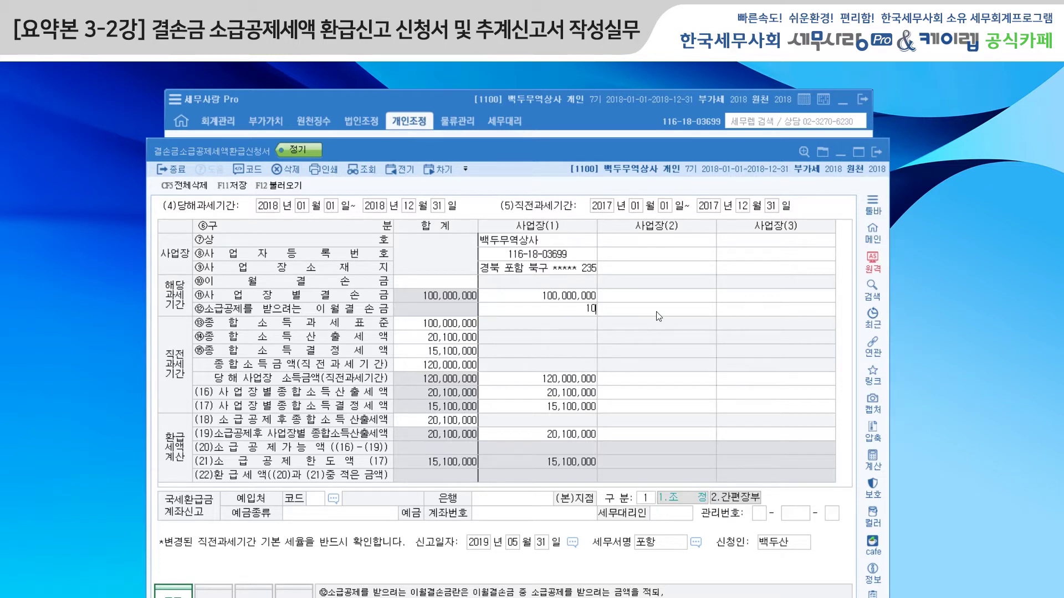
text(0,000,000)
key(Return)
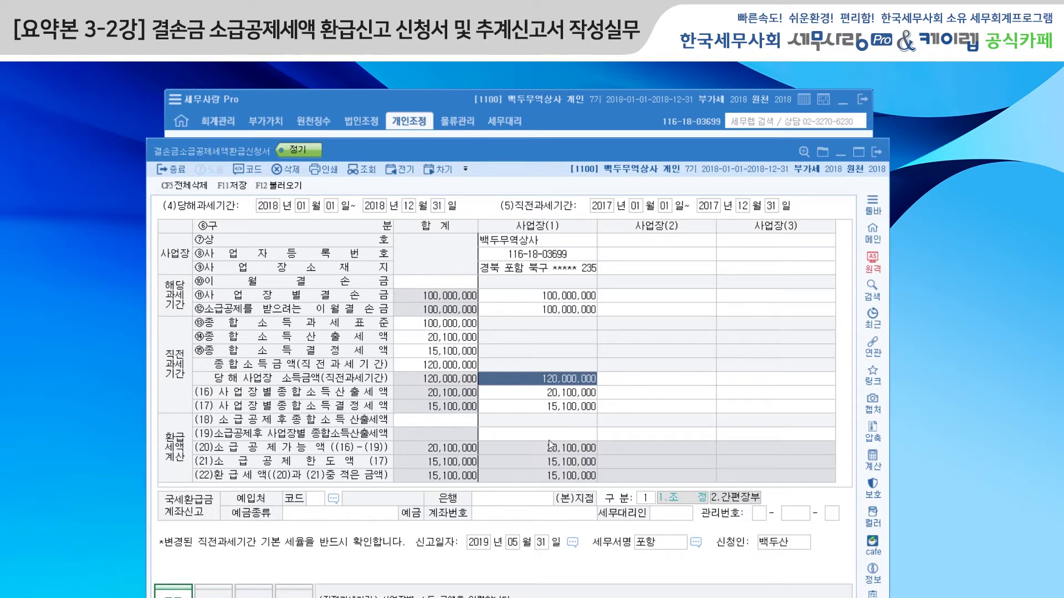
Step: Change the carryback loss claim (⑫) of 사업장(1) to 90,000,000
click(569, 310)
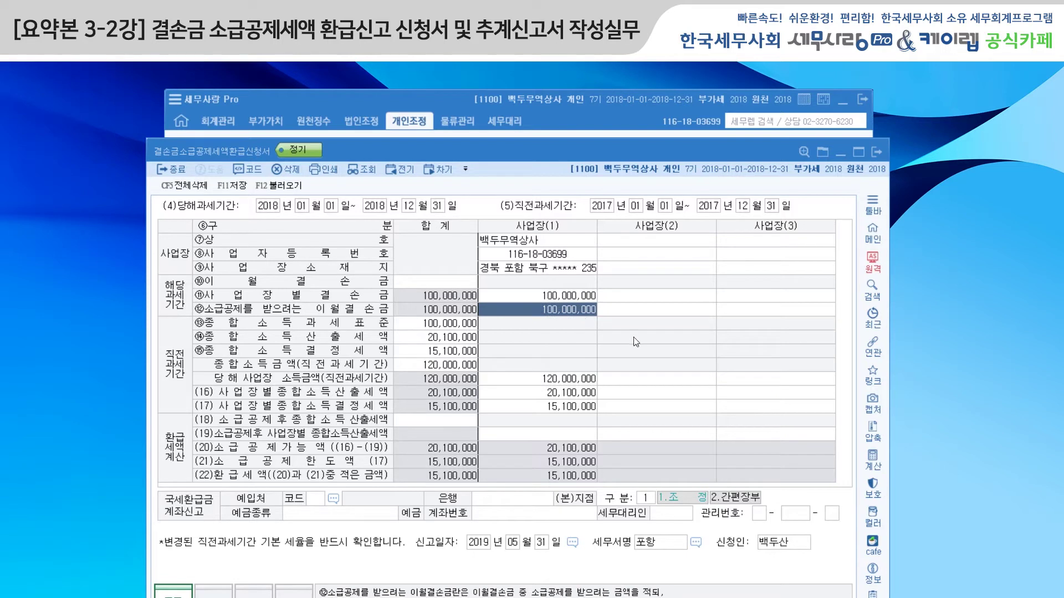
text(90000000)
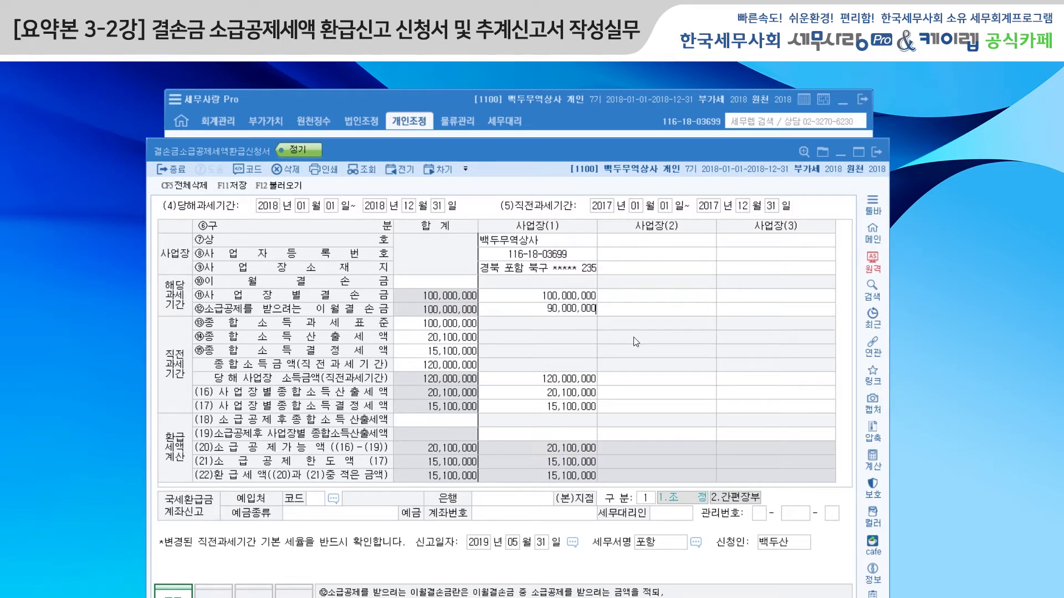
key(Return)
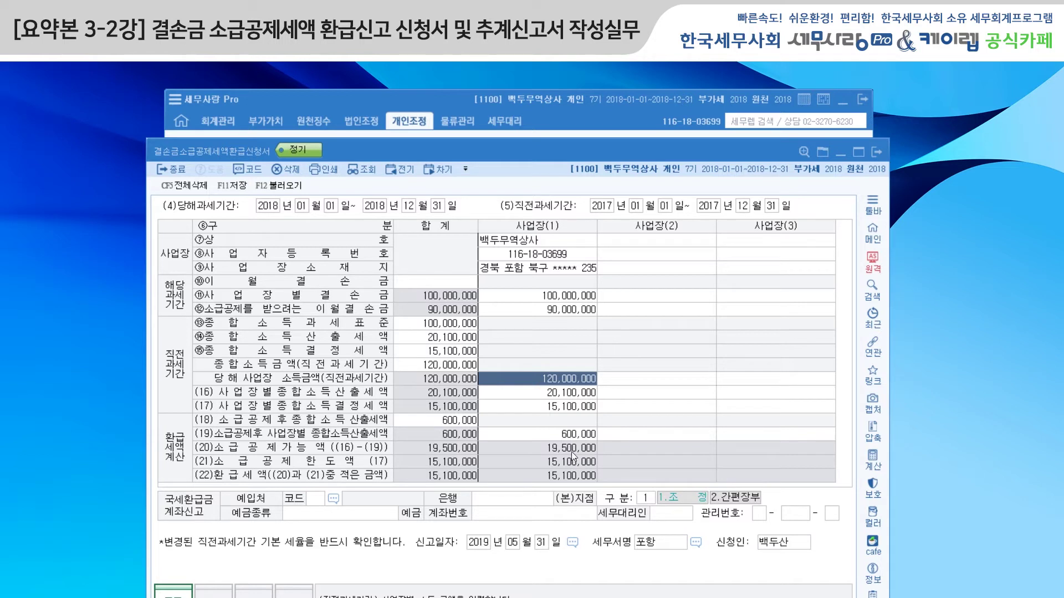
Step: Set the carryback loss claim (⑫) of 사업장(1) to 60,000,000 and check its calculated tax after carryback (19)
click(574, 313)
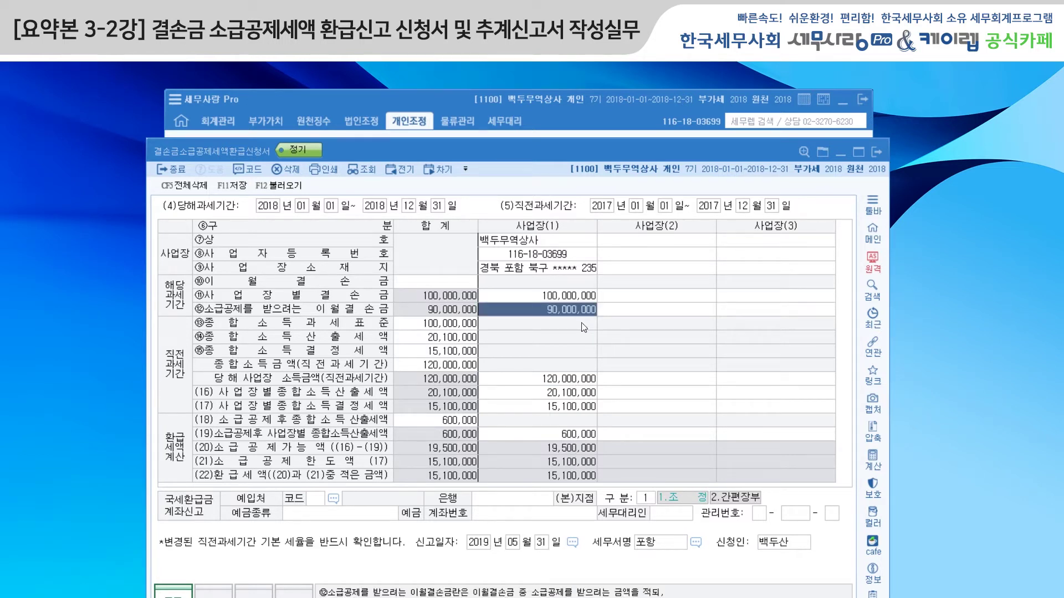
text(60000000)
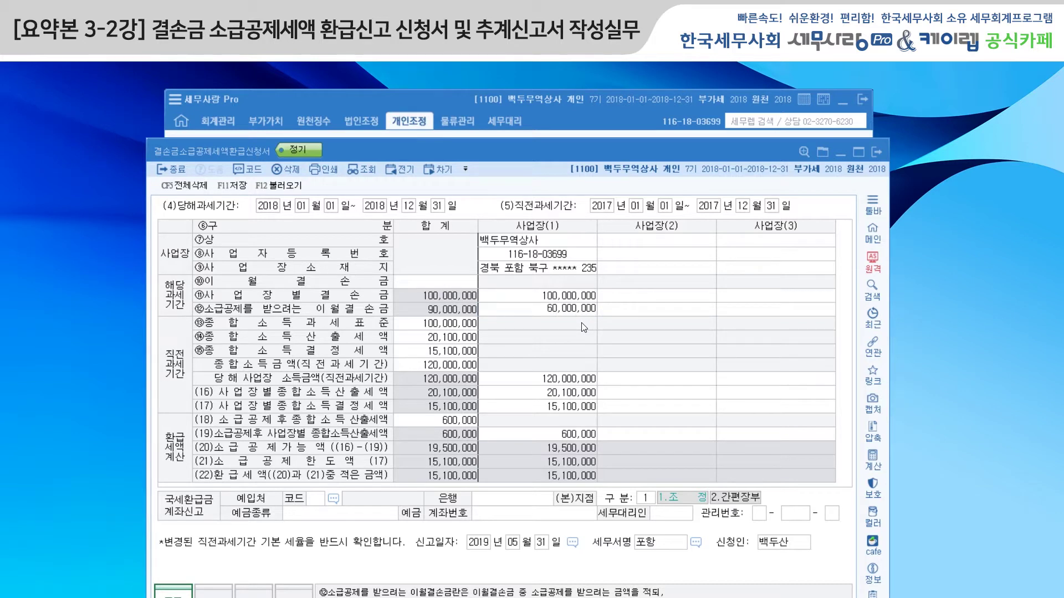
key(Return)
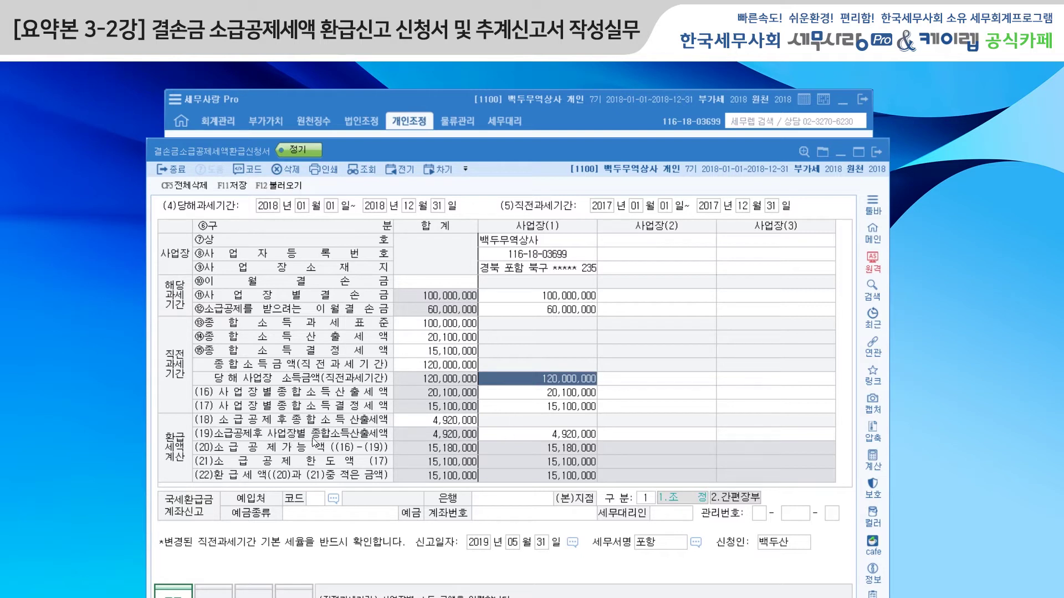
click(561, 436)
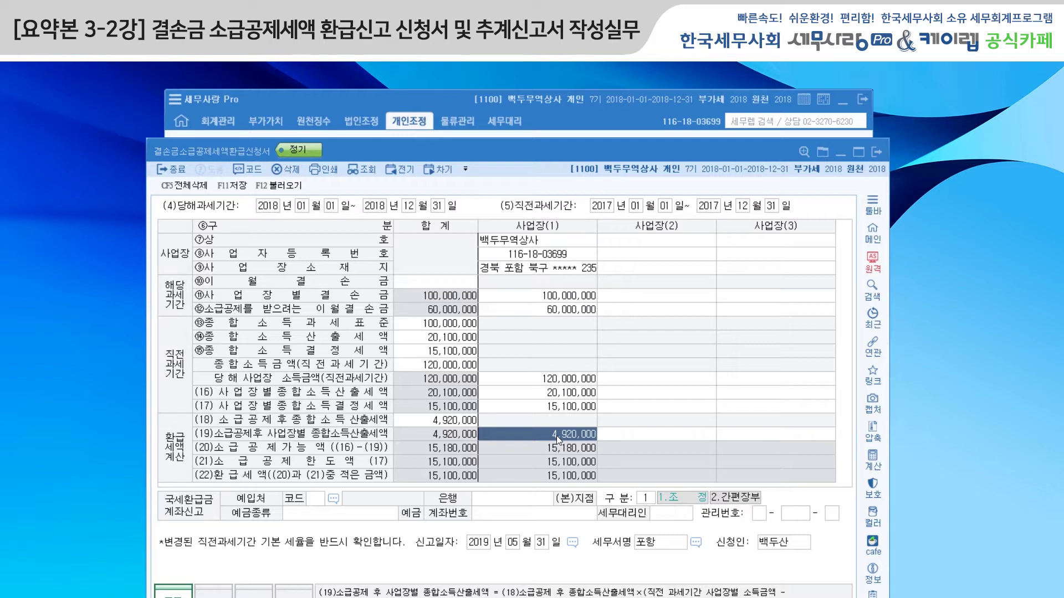
Step: Set the carryback loss claim (⑫) of 사업장(1) to 59,466,667 and check its calculated tax after carryback (19)
click(573, 318)
text(59)
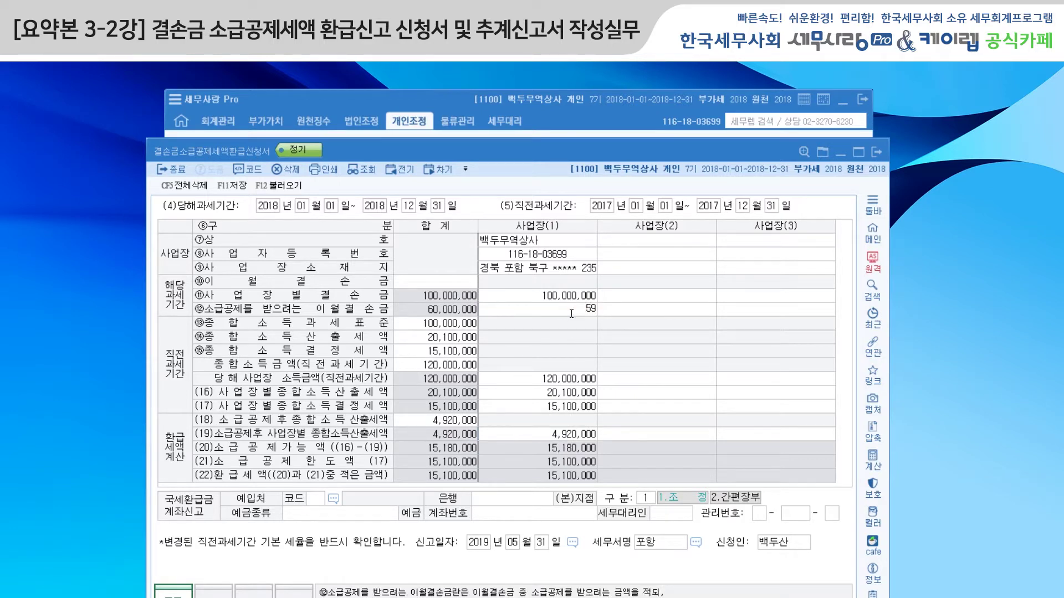
text(,466,667)
key(Return)
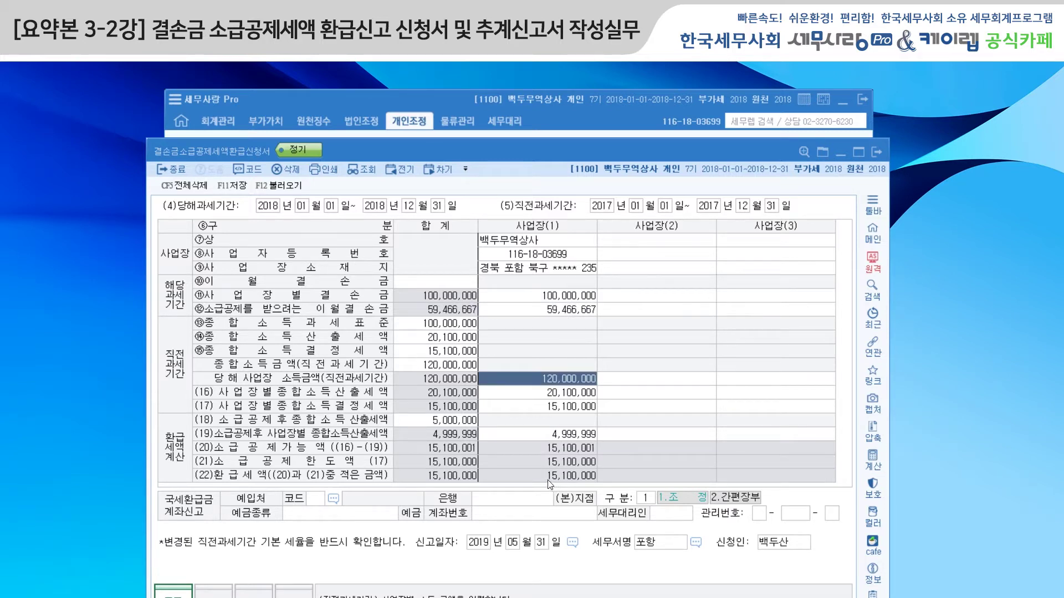
click(571, 439)
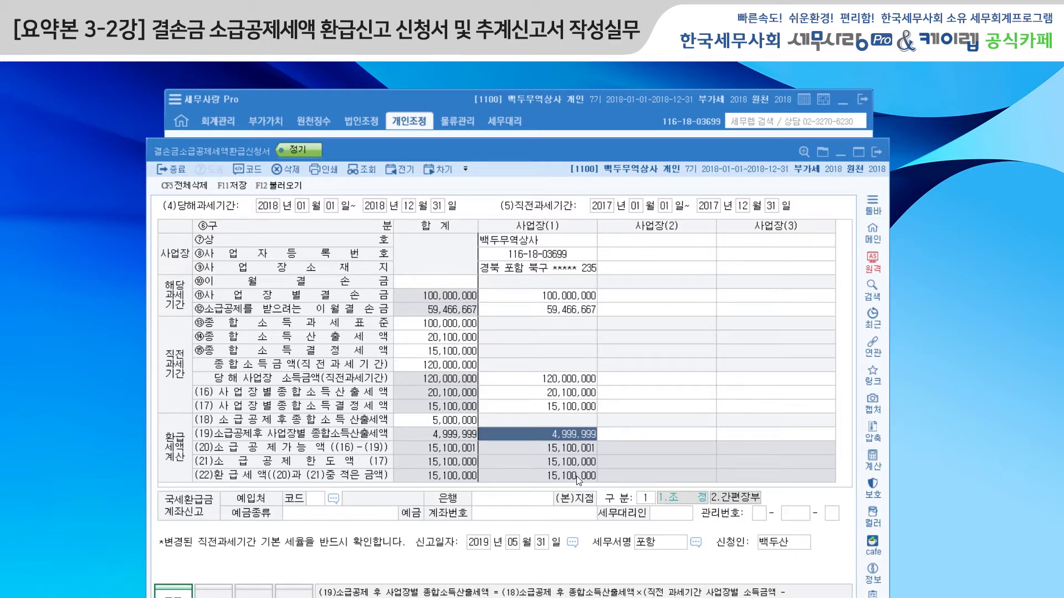
click(532, 313)
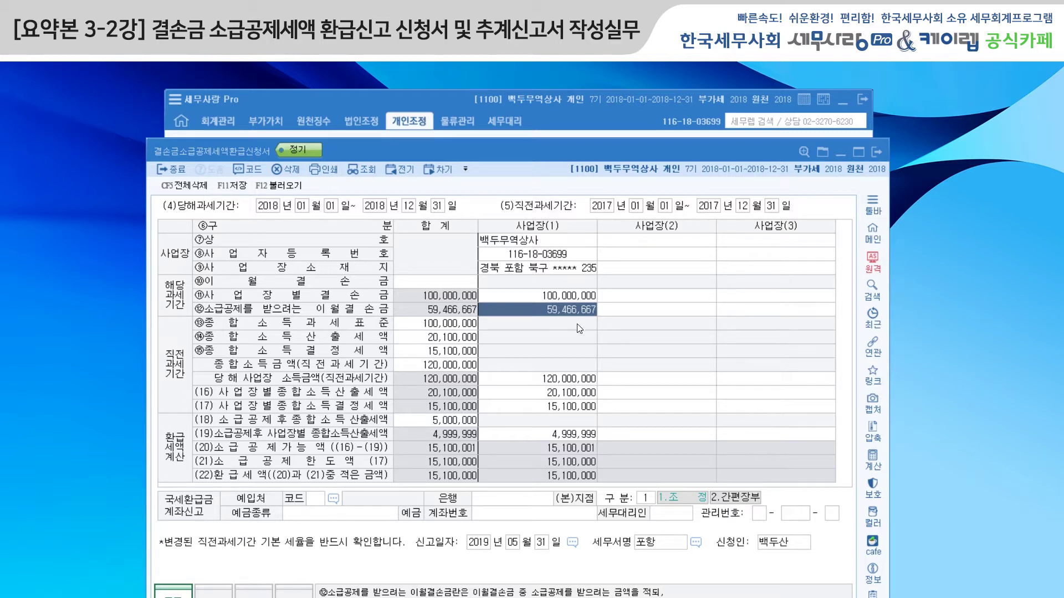
Step: Close the loss carryback refund application and switch the working company to 1104 백두무역(단순경비율)
click(877, 152)
click(510, 420)
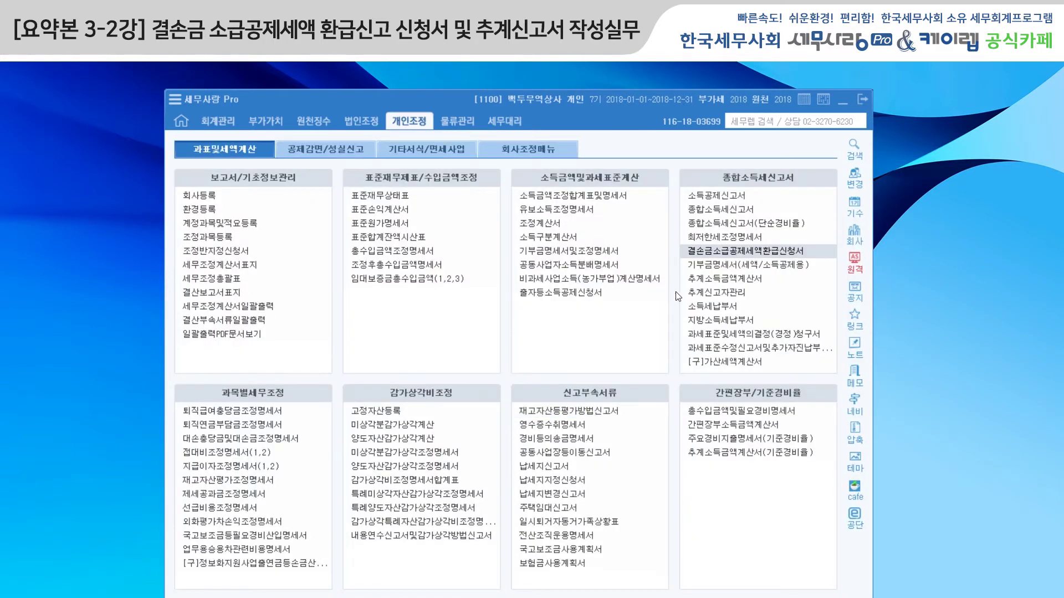
click(855, 183)
click(552, 344)
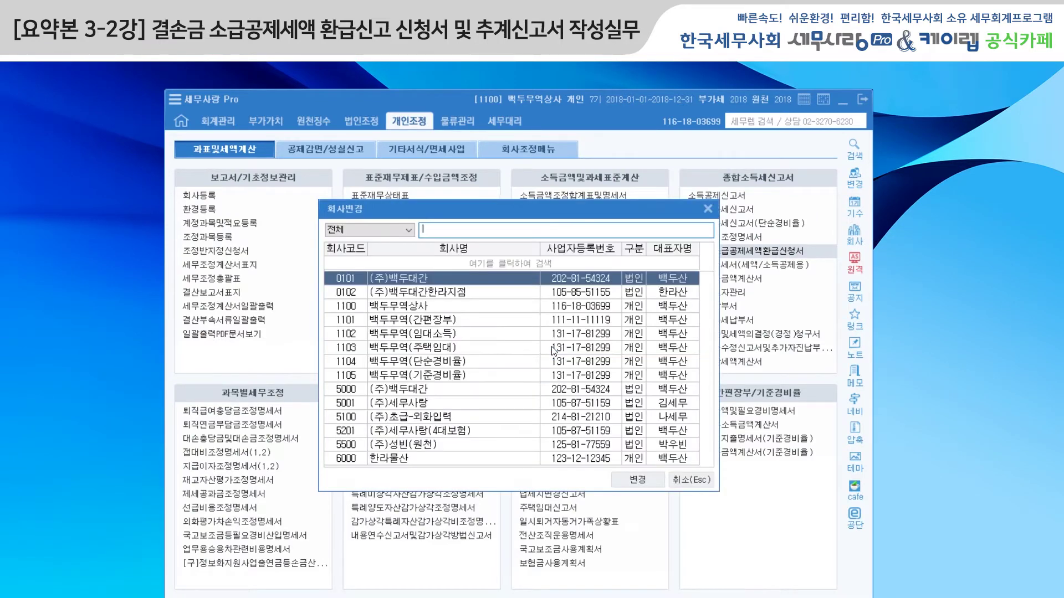
click(474, 366)
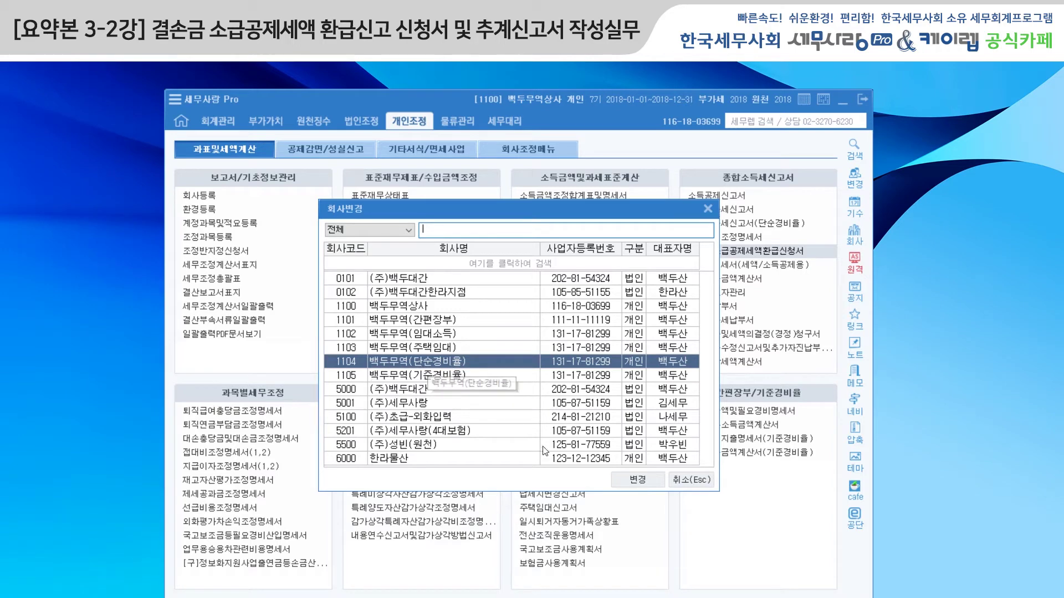
click(640, 480)
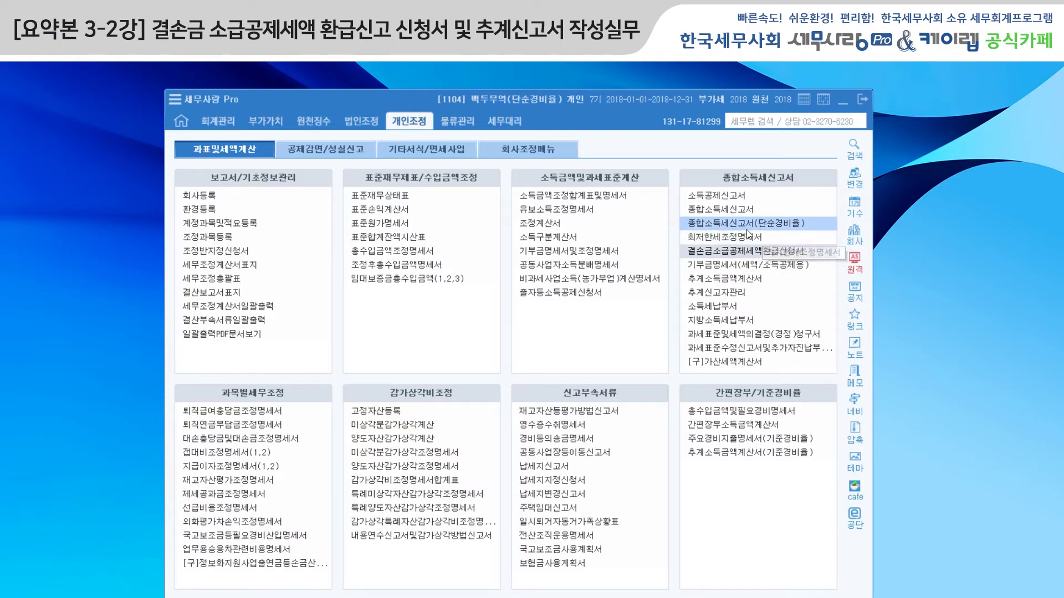
Step: Open the 종합소득세신고서(단순경비율) form and reload its data, confirming the reload
click(774, 224)
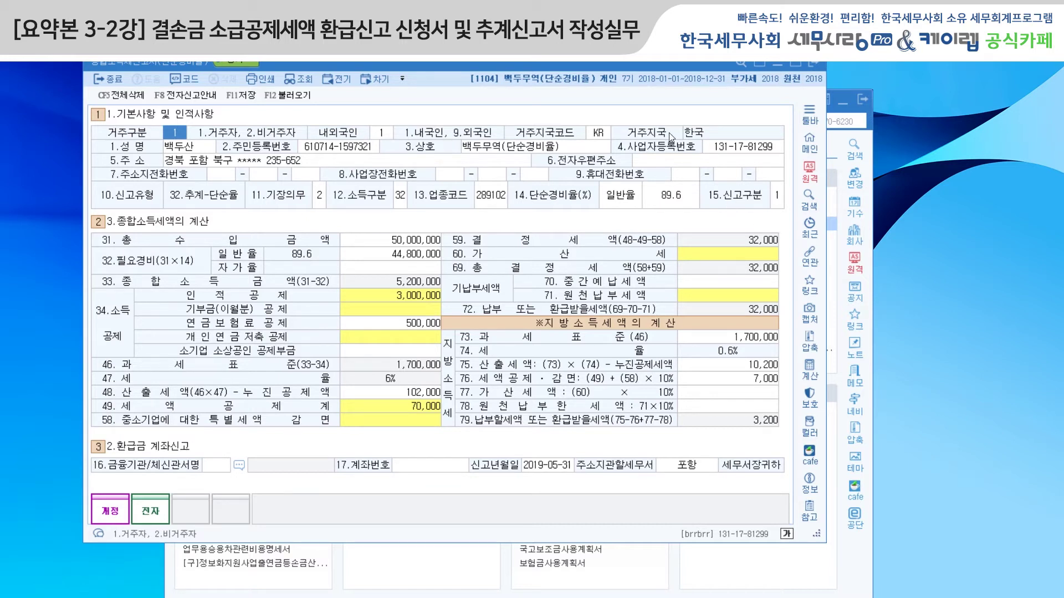
click(287, 95)
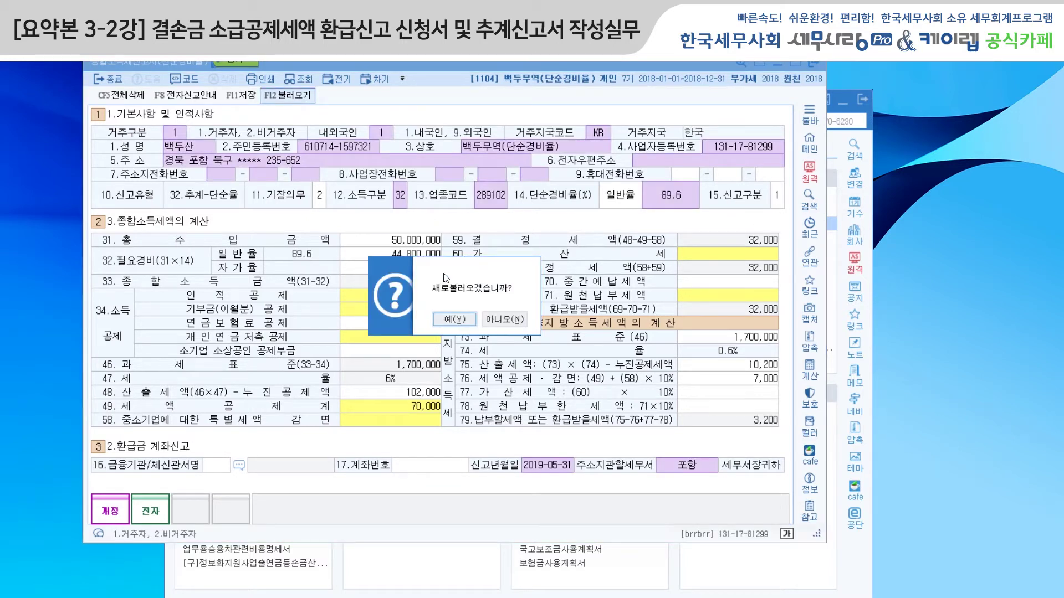
click(455, 320)
click(427, 242)
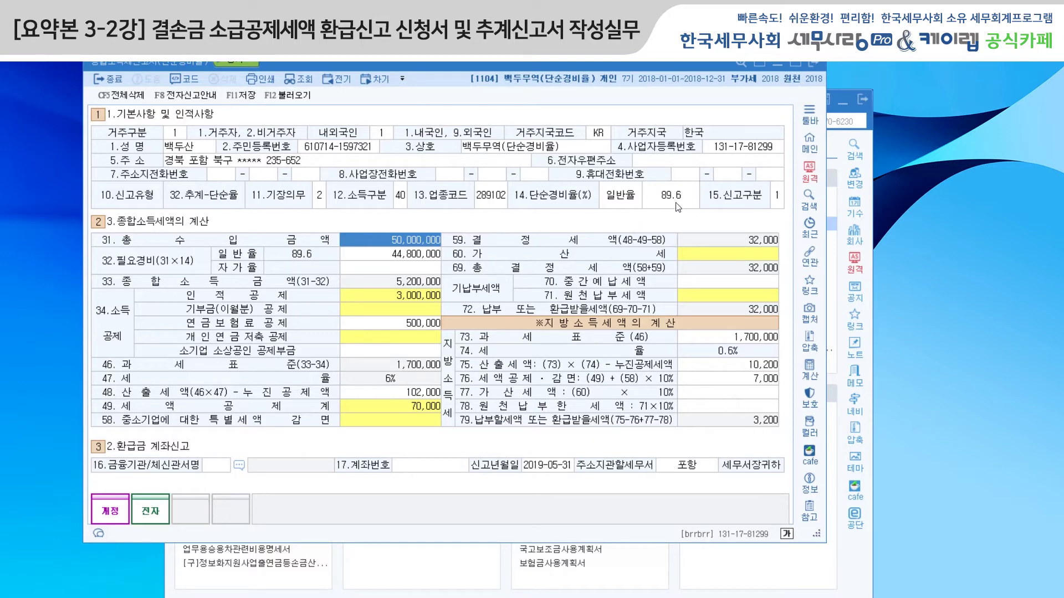
Step: Review the personal deduction (인적공제) details, the pension premium deduction and the small-business mutual aid deduction field
click(416, 297)
drag(420, 139, 478, 172)
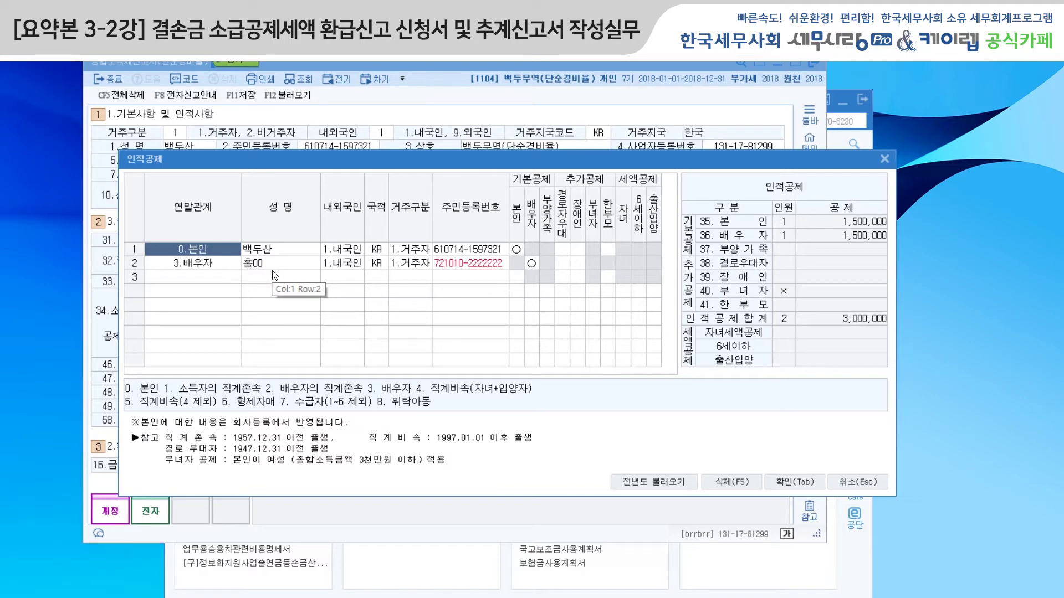
click(795, 481)
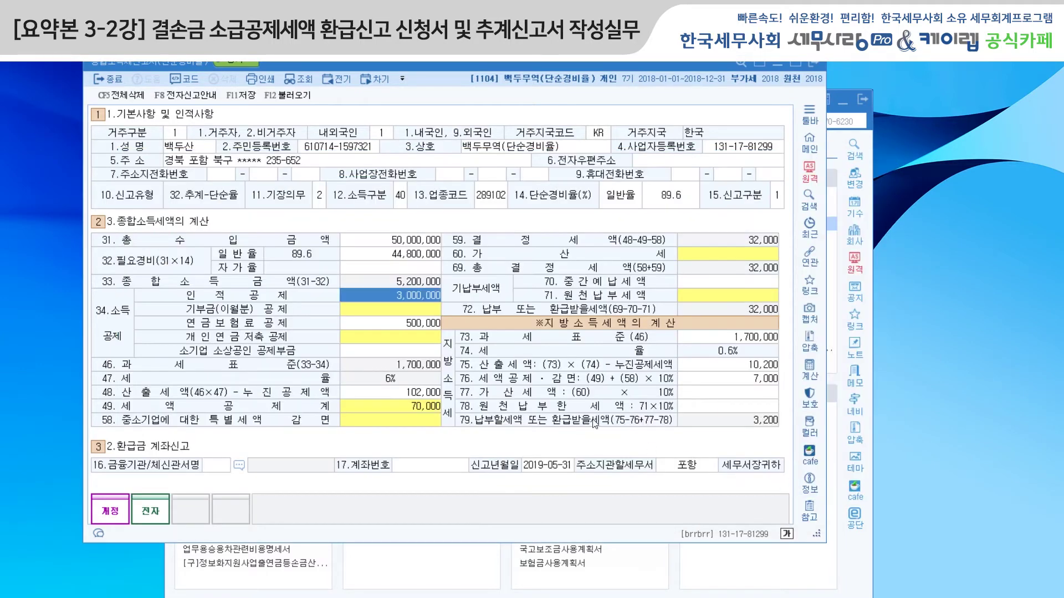
click(395, 330)
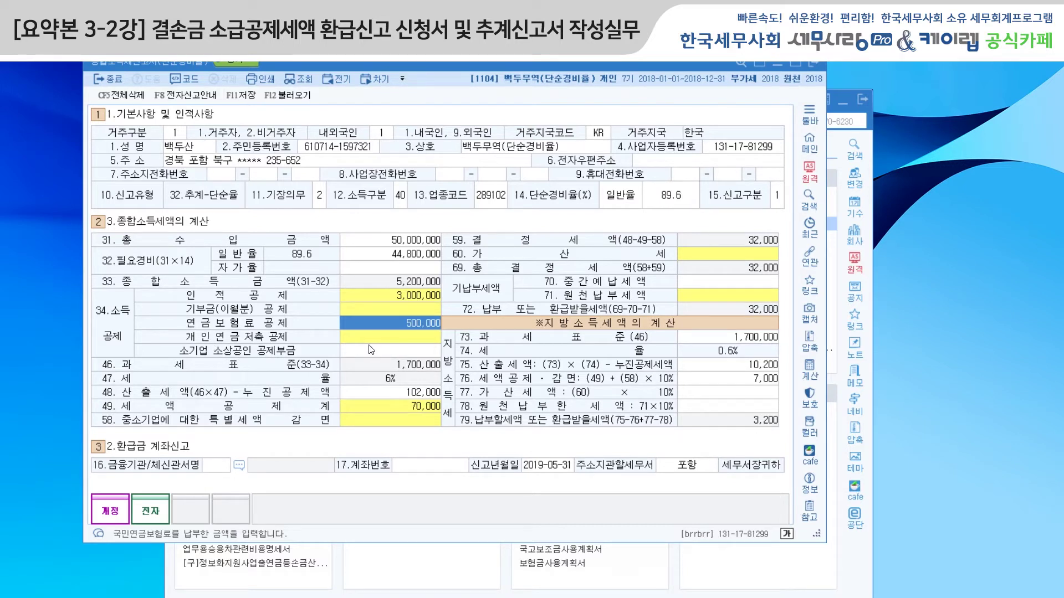
click(387, 354)
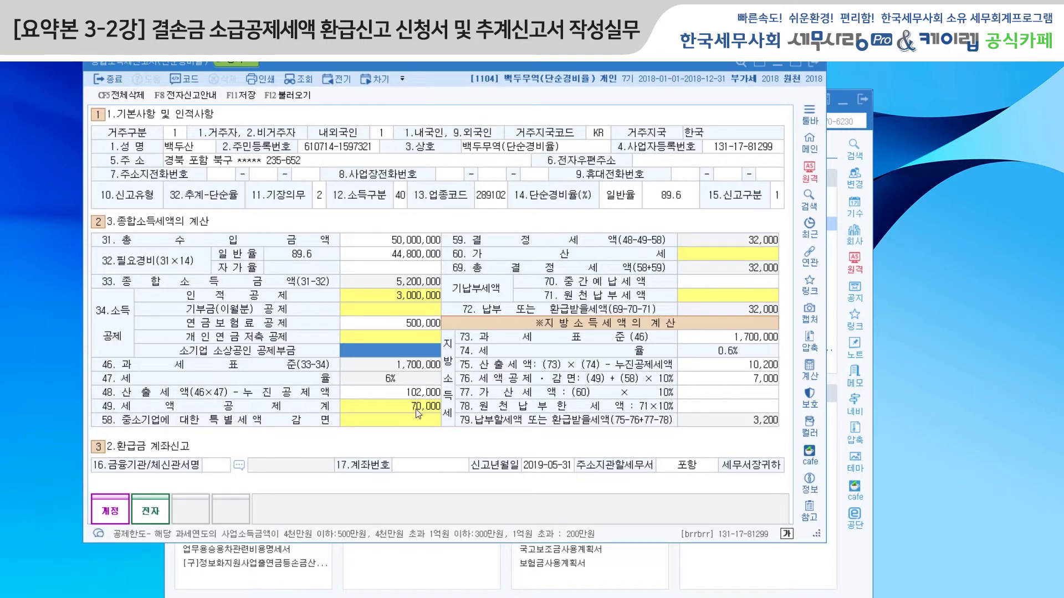
Step: Look at the penalty tax (60.가산세) and withheld tax (71.원천납부세액) entry details without entering anything
click(727, 258)
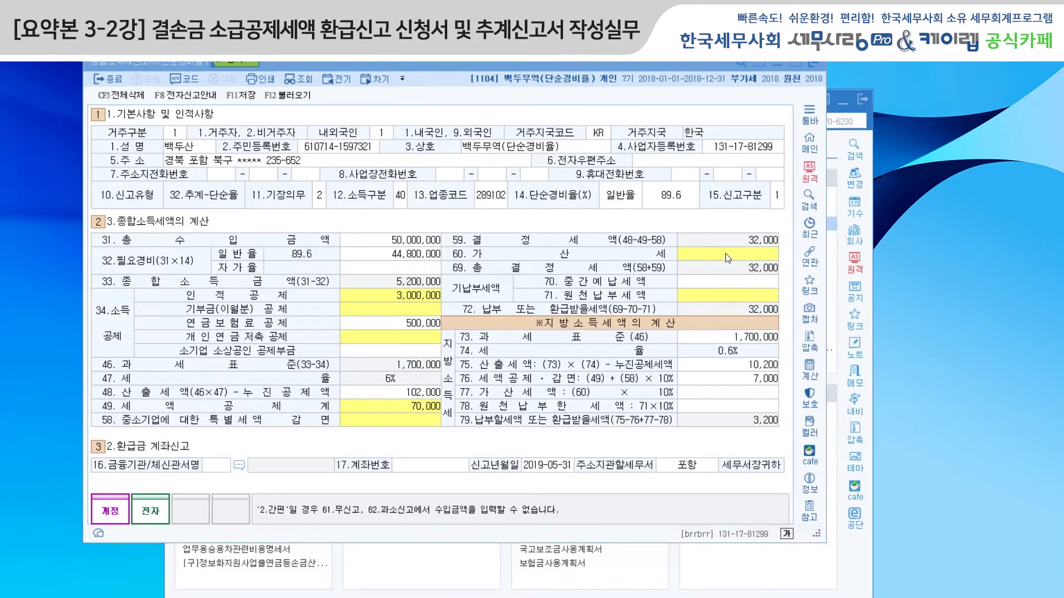
click(728, 259)
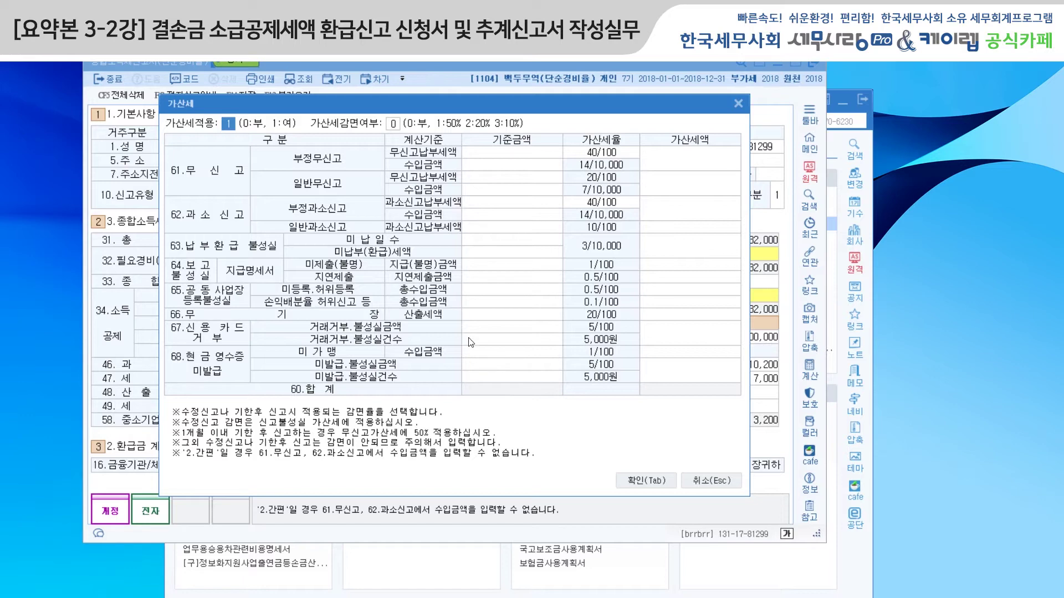
click(737, 104)
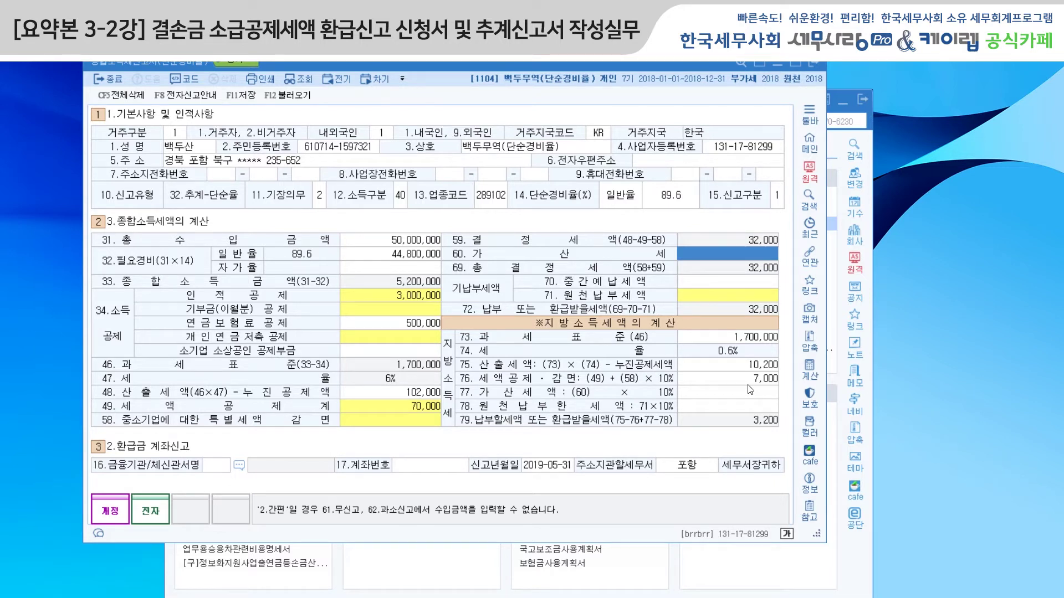
click(696, 299)
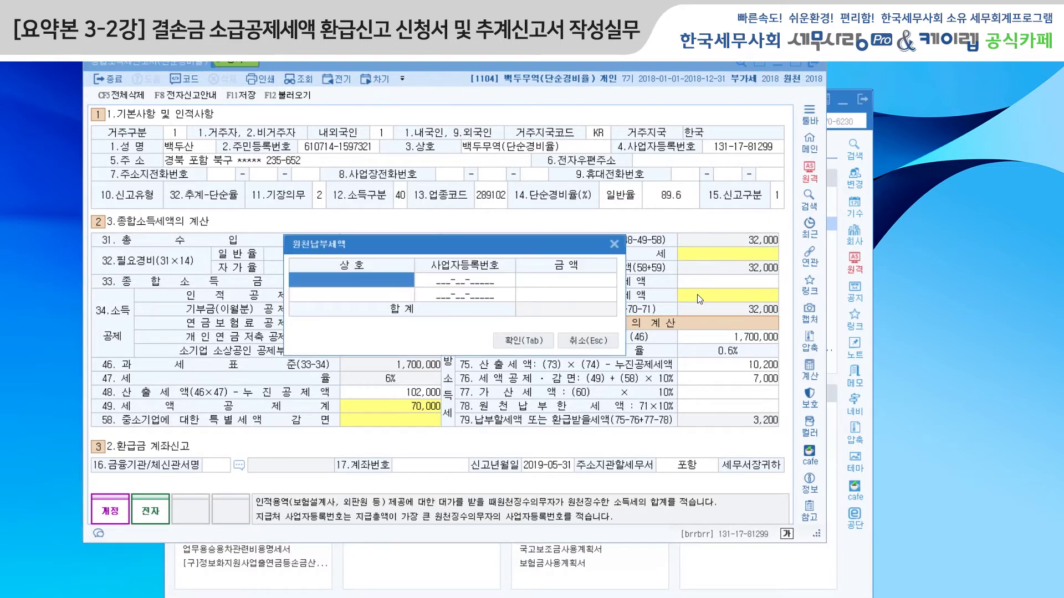
click(613, 244)
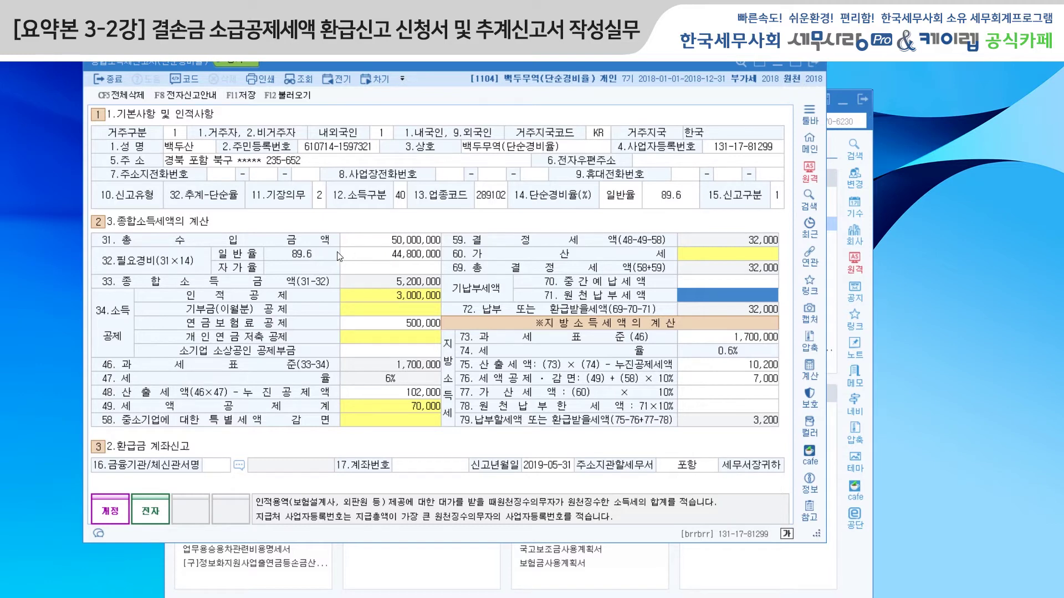
Step: Read the e-filing guide for the simple expense rate return, and close the return with its contents saved
click(188, 98)
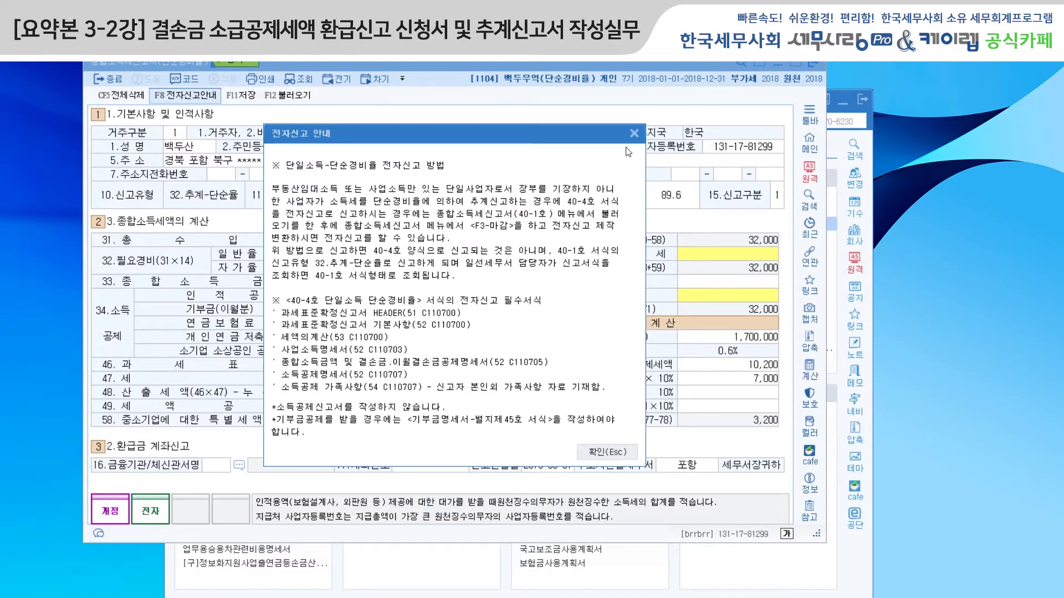
click(634, 133)
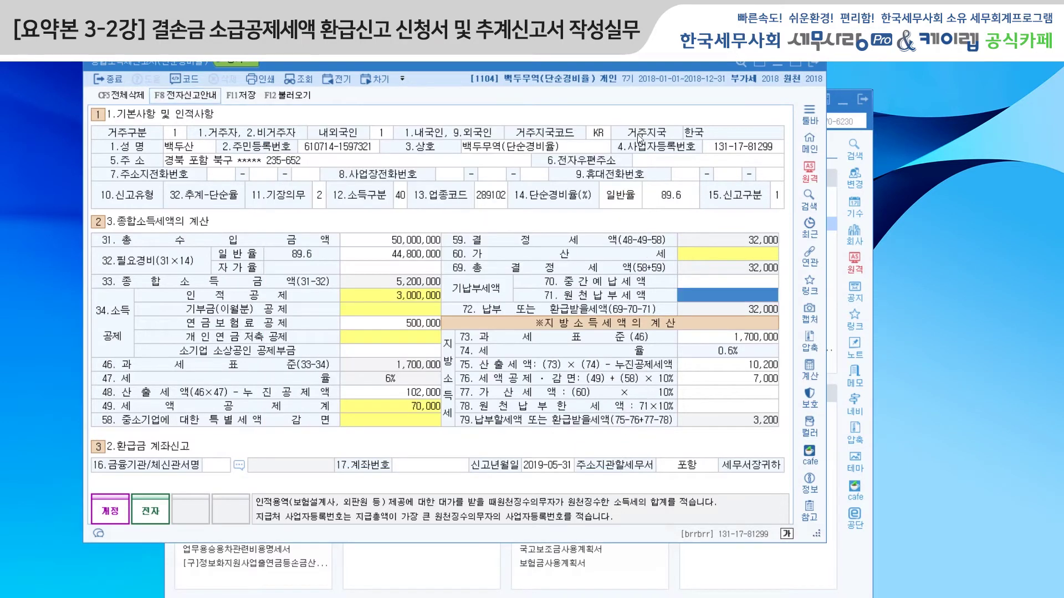
click(812, 63)
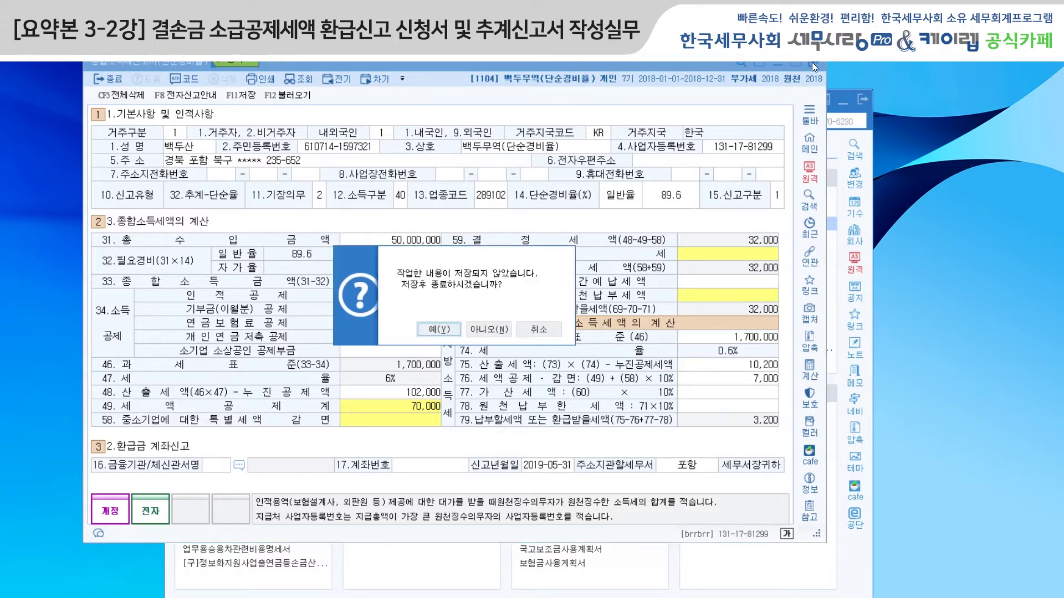
click(445, 331)
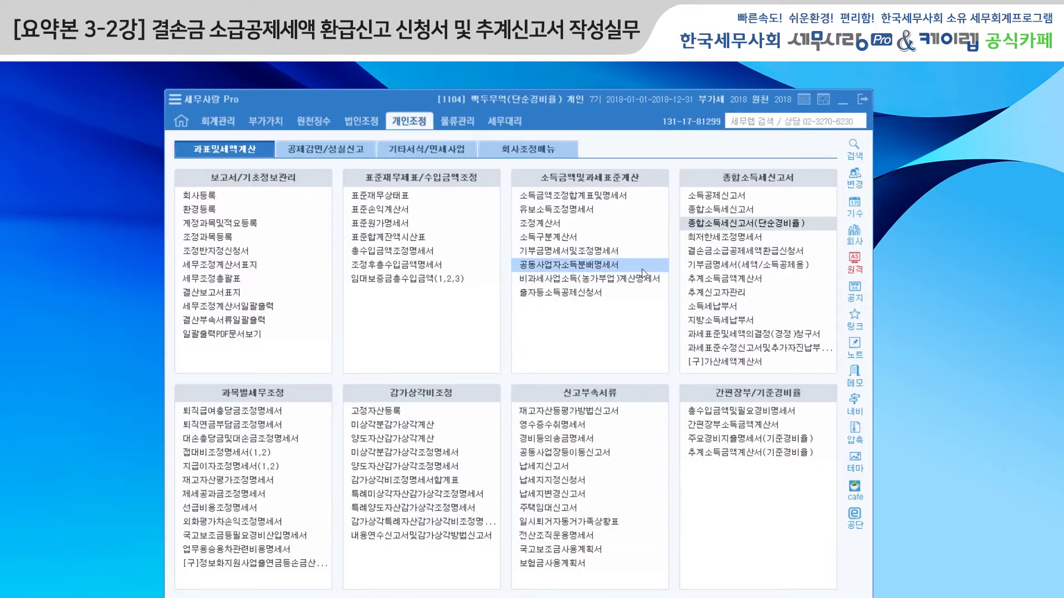
Step: Open the 종합소득세신고서 form and set the filing type (신고유형) to 6.추계-단순
click(703, 210)
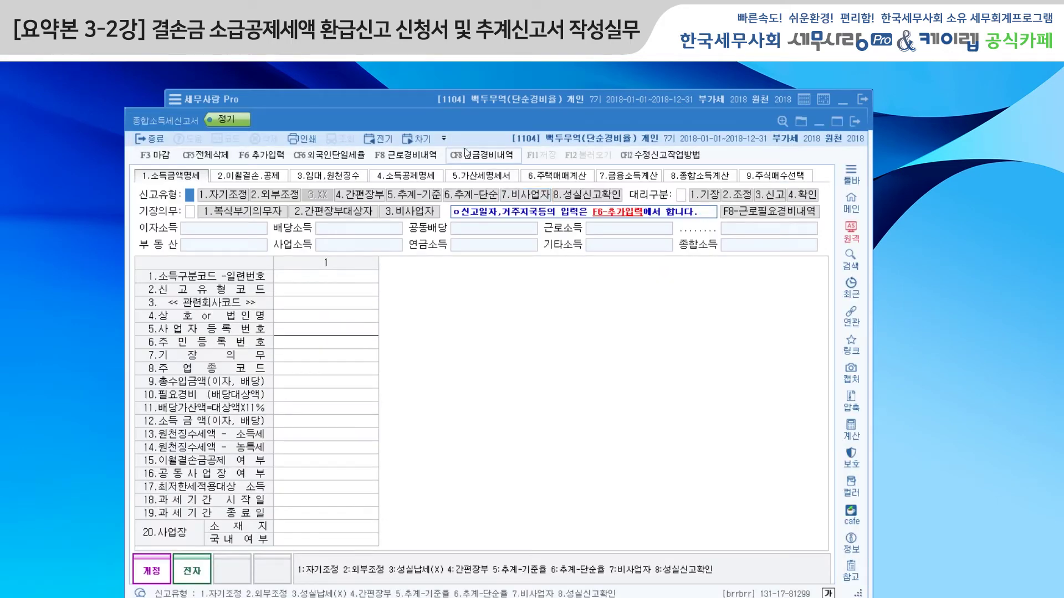
drag(469, 121, 490, 127)
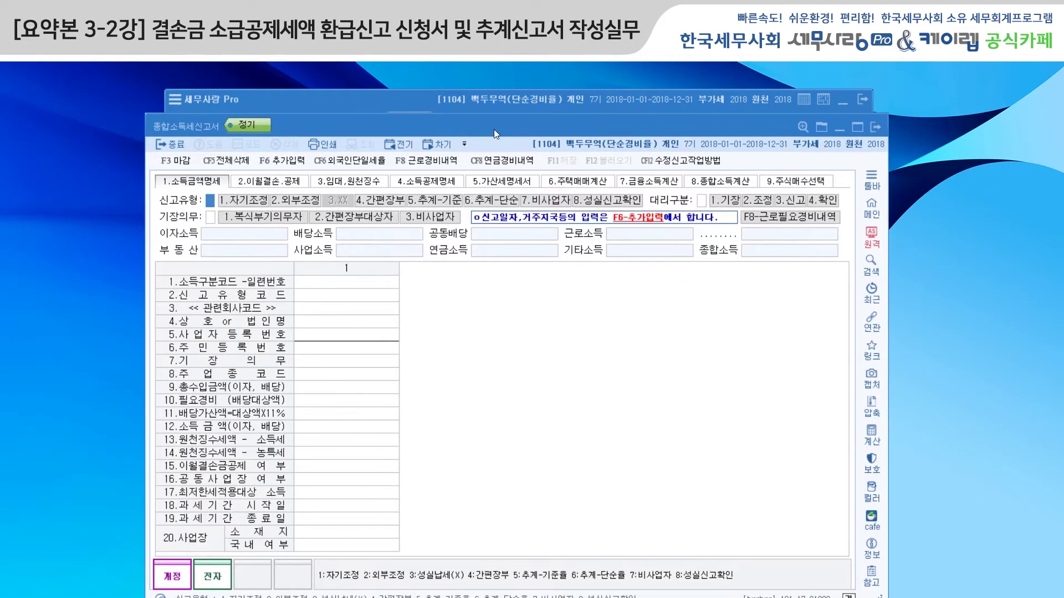
click(512, 206)
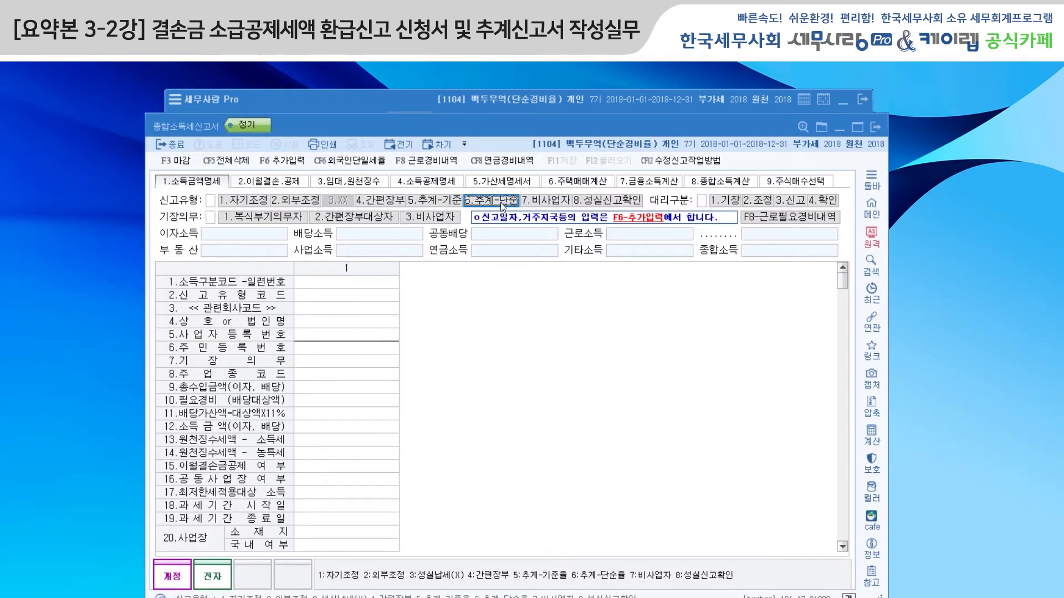
Step: Add a first income entry with income code 40 (사업소득) and related company code 1104
click(357, 283)
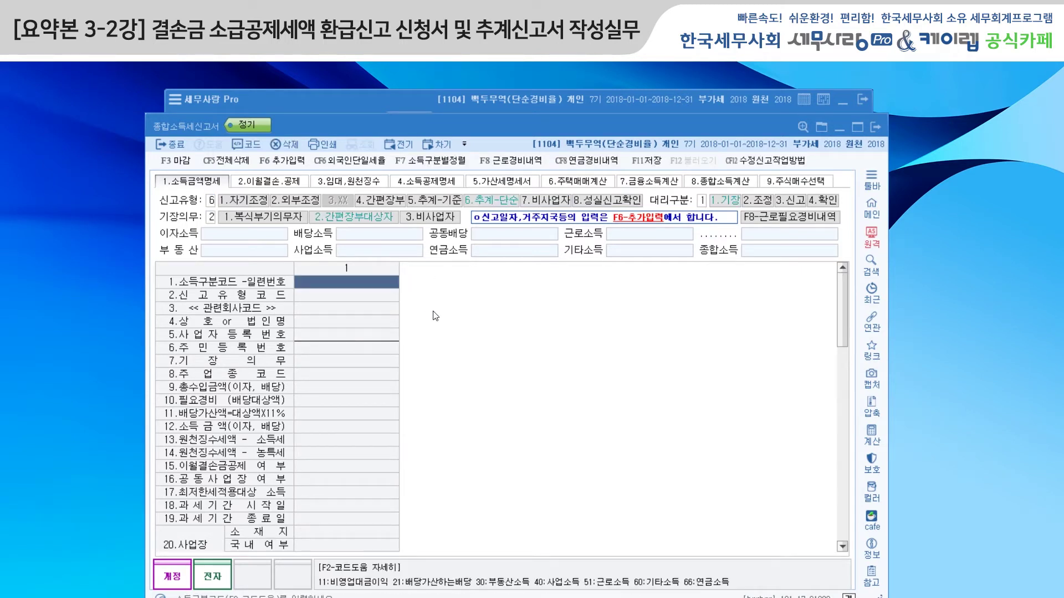
text(40)
key(Return)
key(Return)
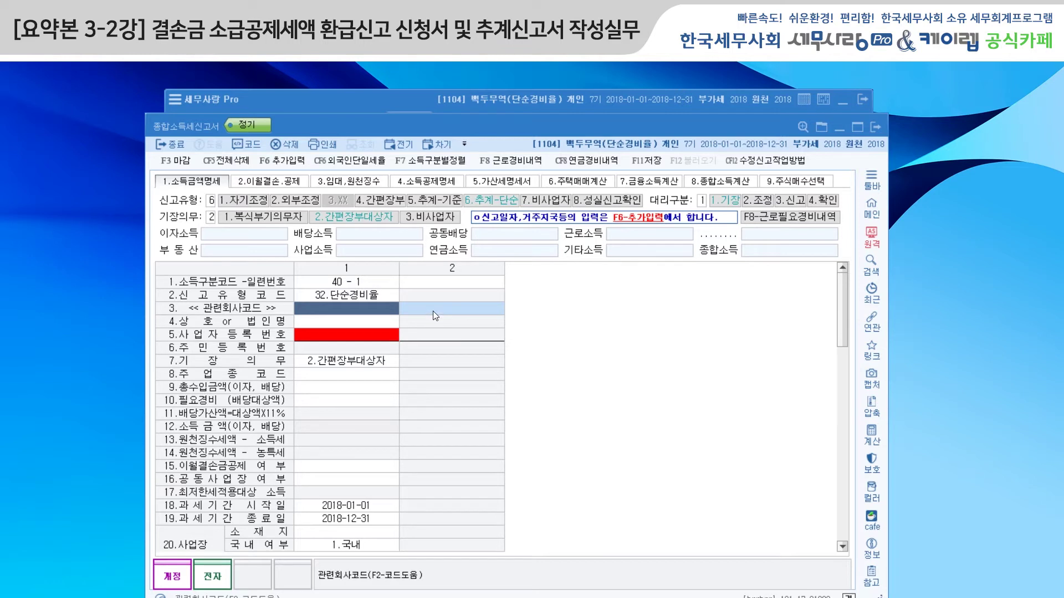
text(1104)
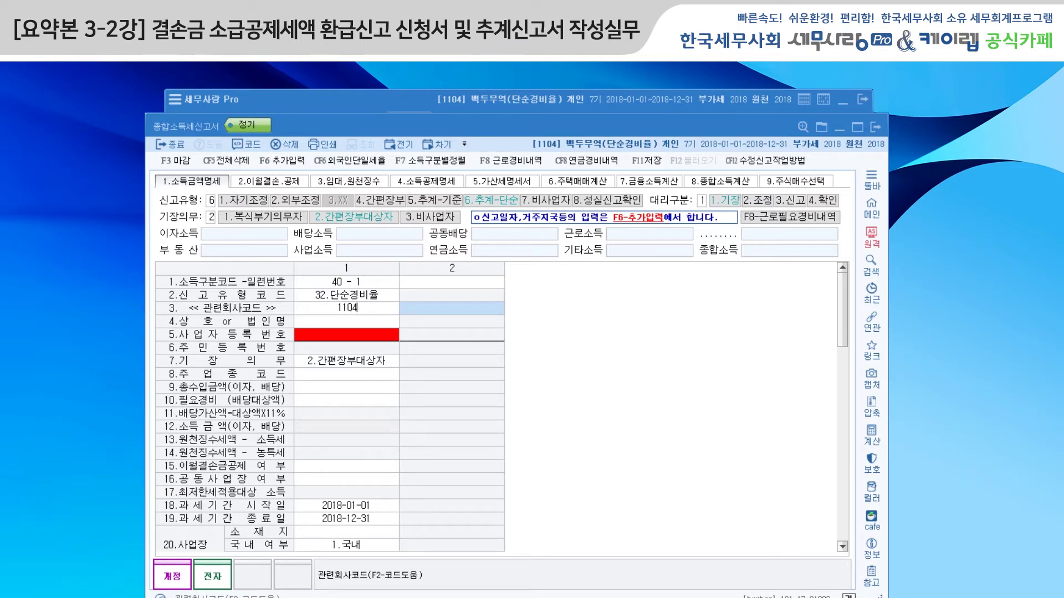
key(Return)
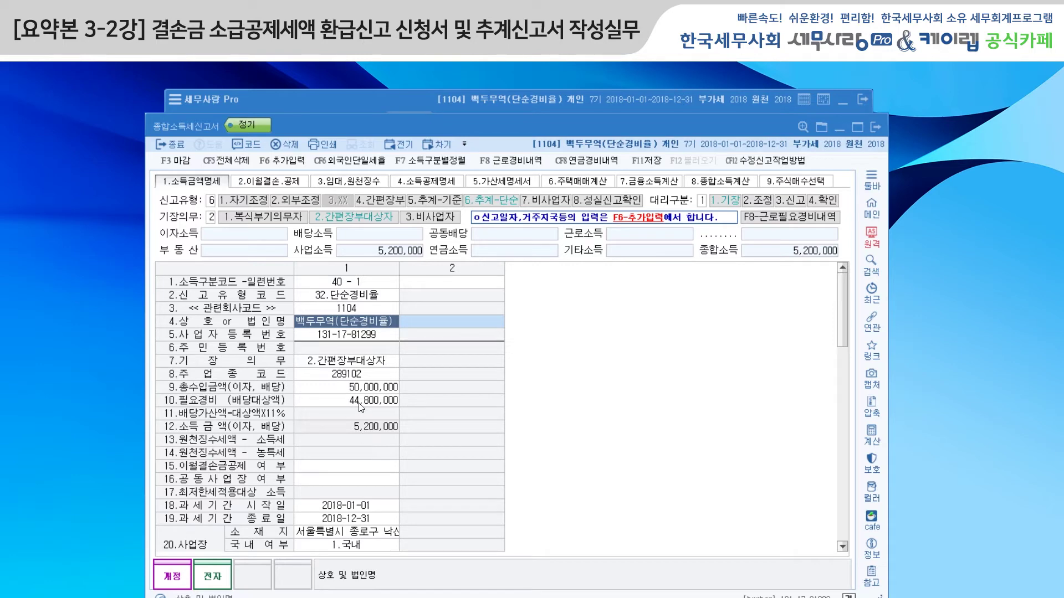
Step: Load the saved deduction data into the 소득공제명세 section of the return
click(426, 183)
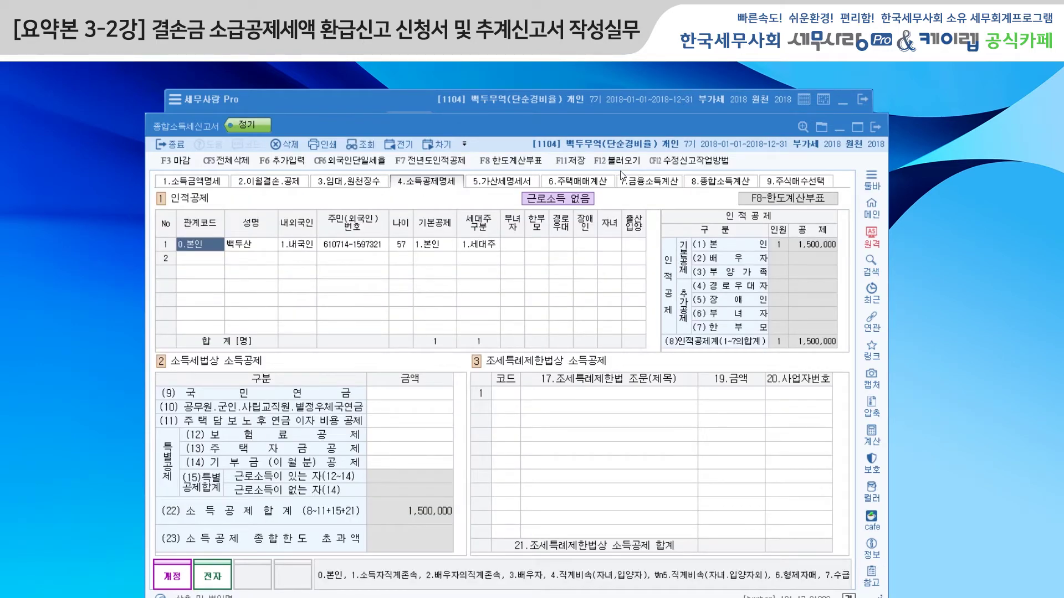
click(616, 162)
click(580, 437)
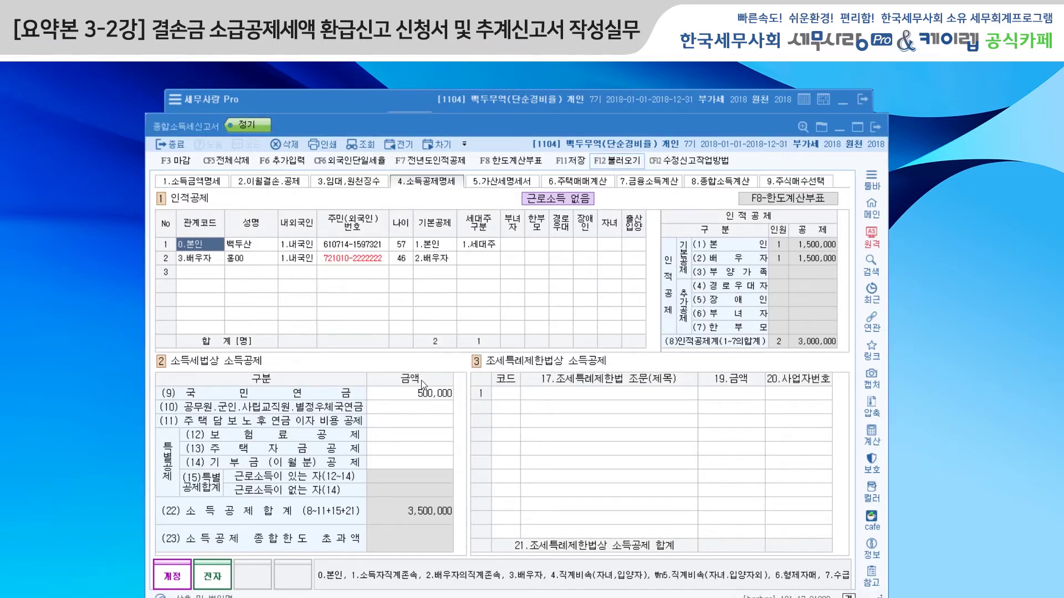
Step: Return to the main program screen and open the 소득공제신고서 form
drag(524, 129, 507, 187)
click(620, 148)
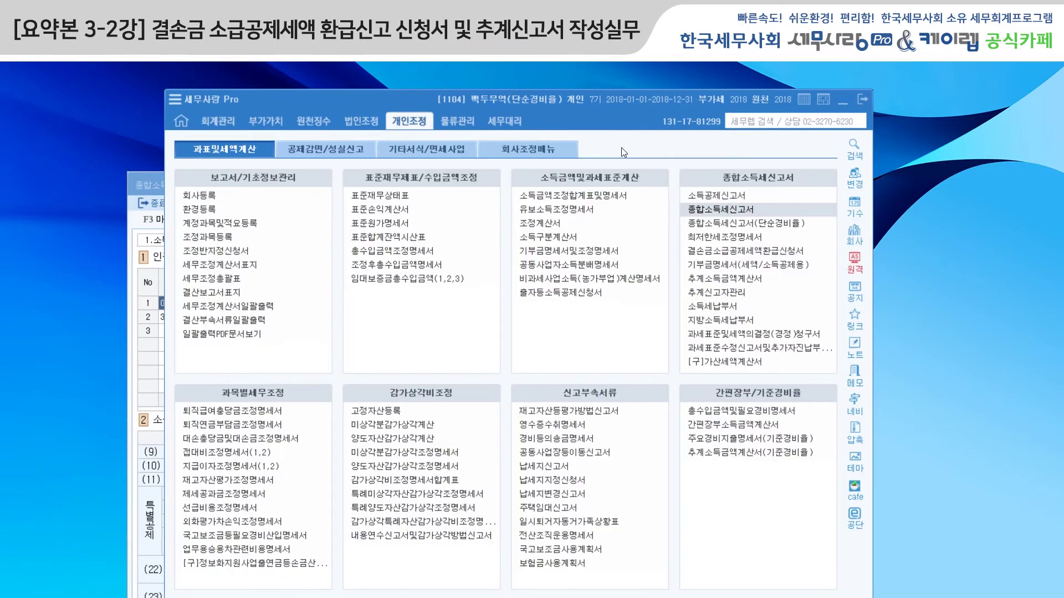
double_click(713, 196)
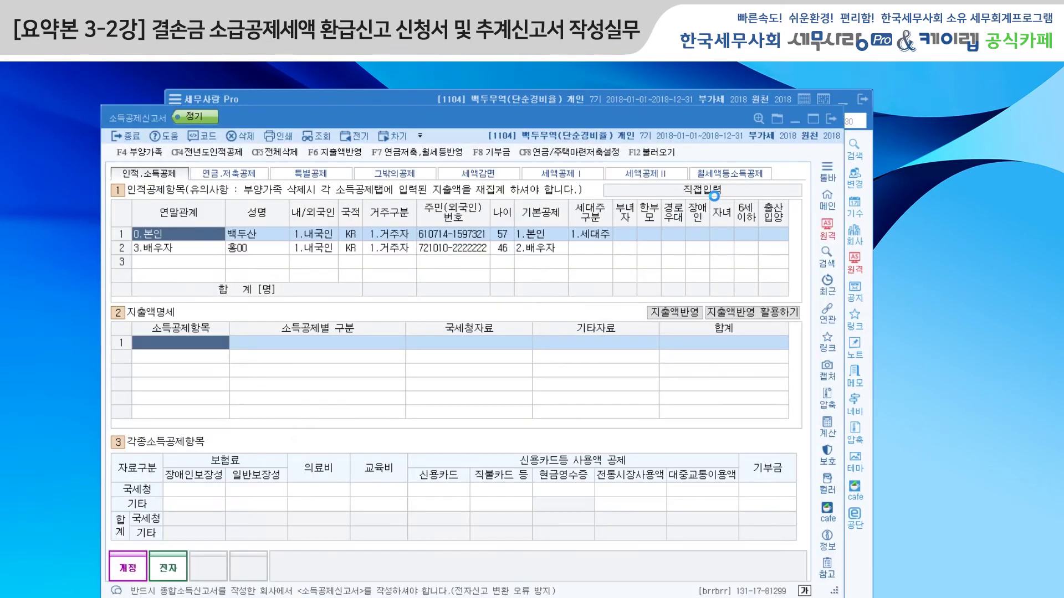
Step: Review the 인적.소득공제 and 연금.저축공제 sections of the 소득공제신고서, and close the form
click(250, 249)
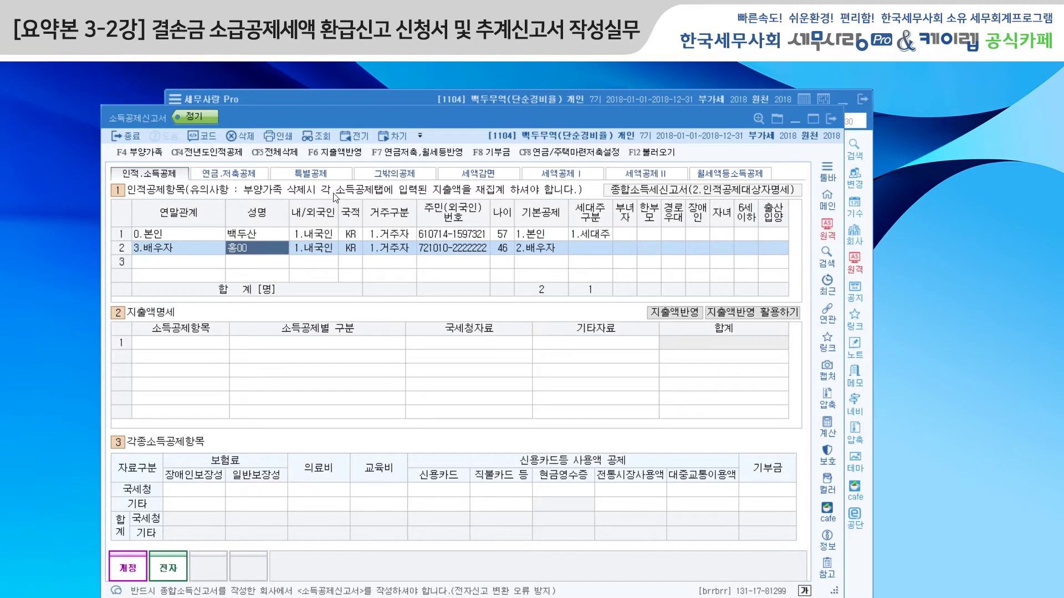
click(232, 175)
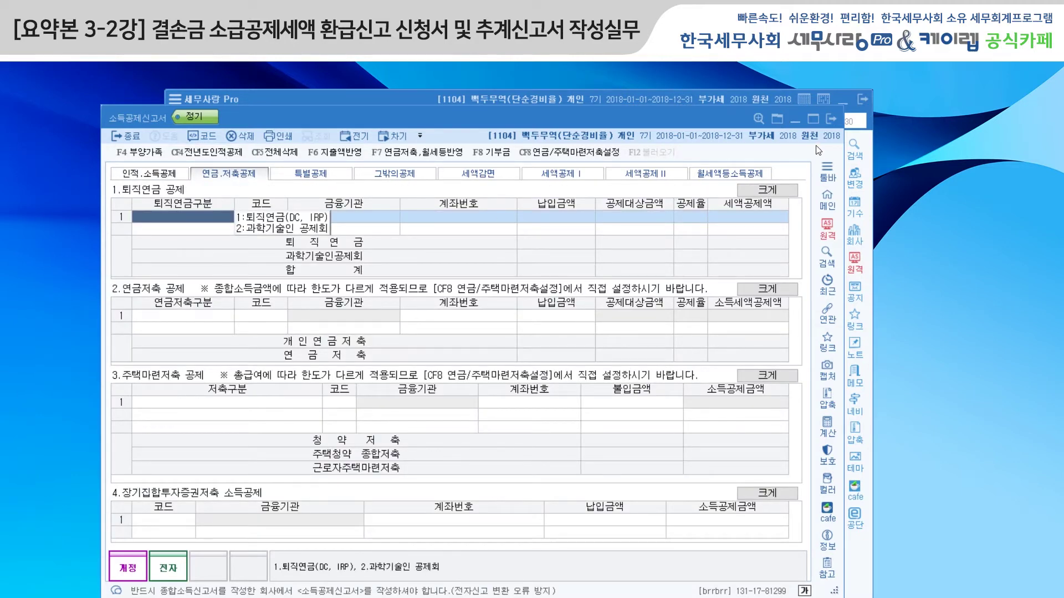
click(831, 119)
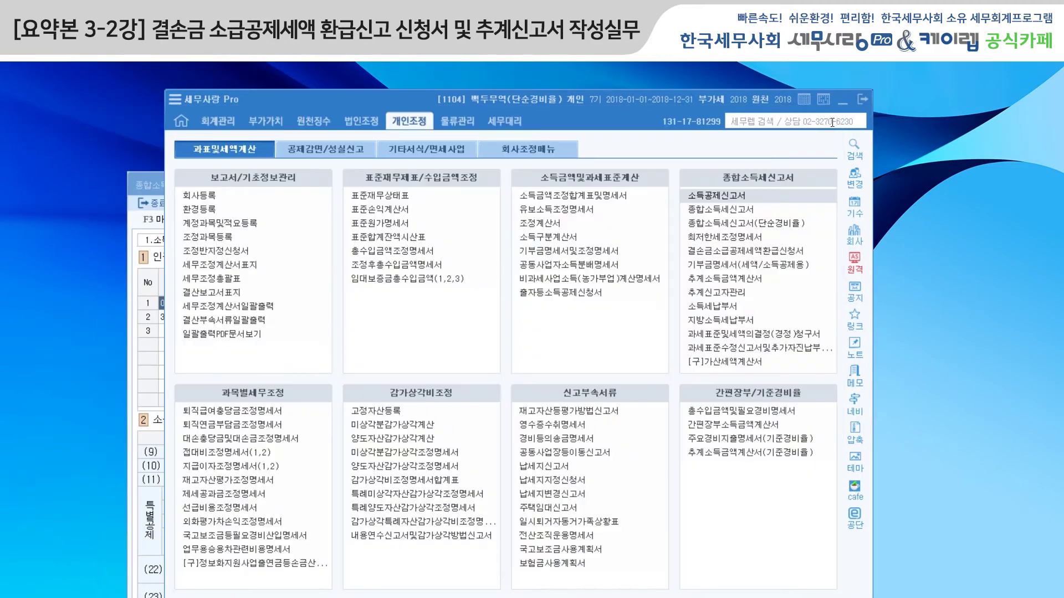
Step: Check the tax computation in the 8.종합소득계산 section of the 종합소득세신고서, and close the return with its contents saved
click(155, 184)
click(709, 243)
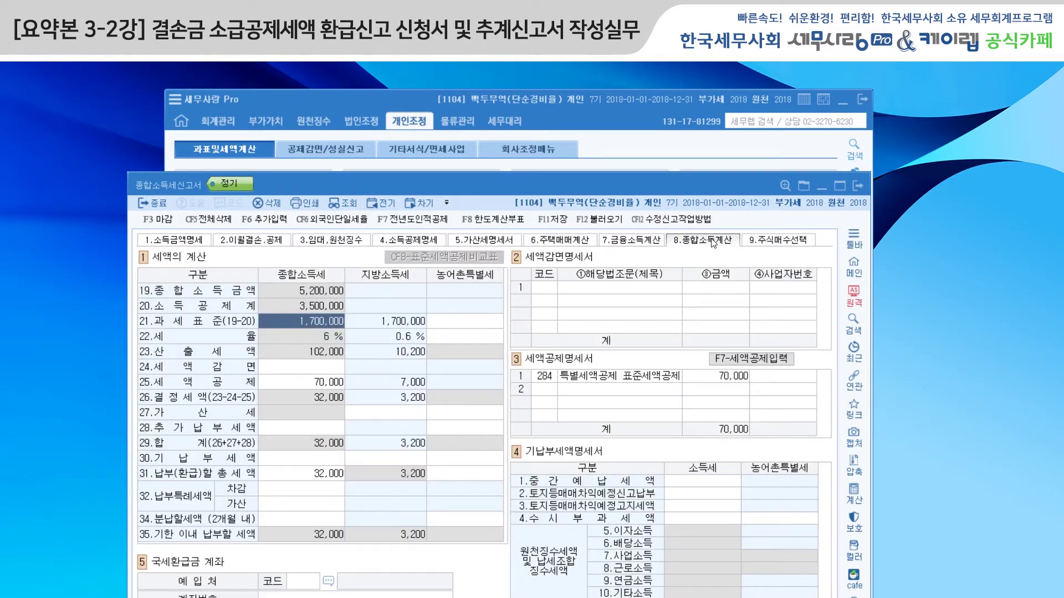
drag(680, 181, 688, 153)
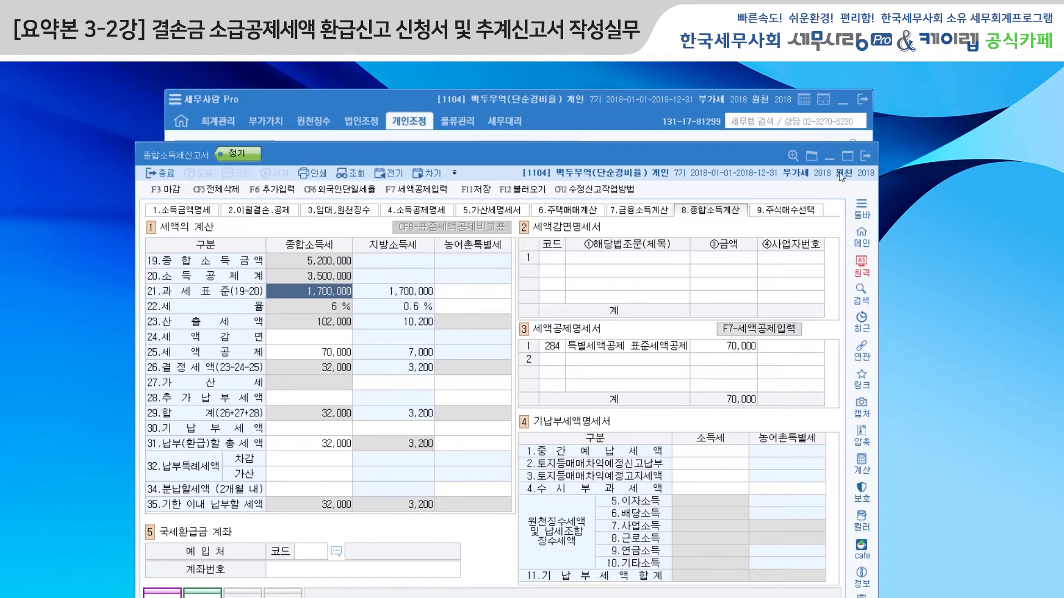
click(862, 158)
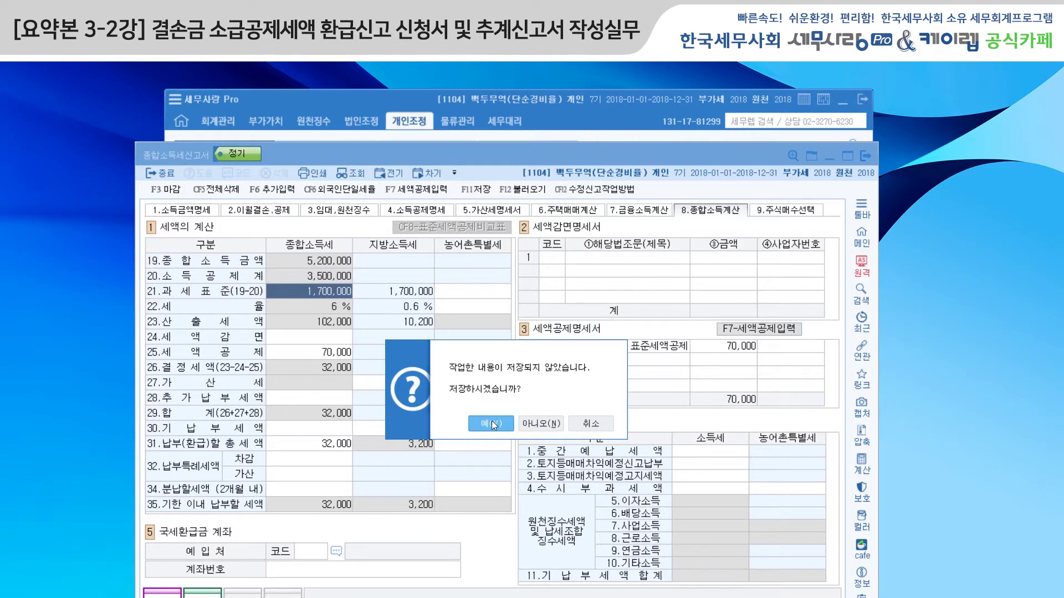
click(491, 424)
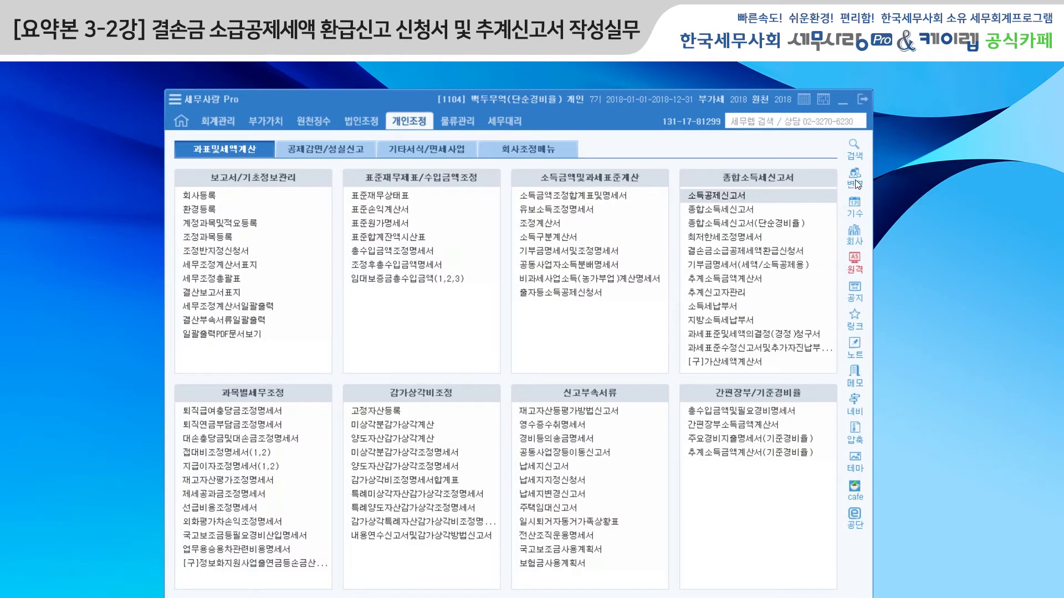
Step: Switch the working company to 1105 백두무역(기준경비율)
click(856, 179)
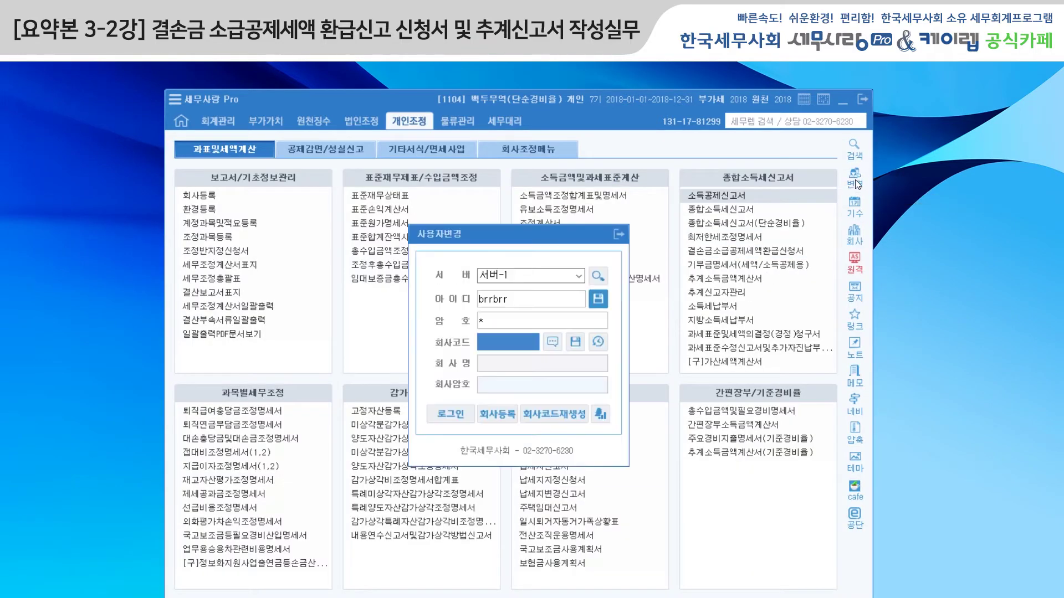
click(553, 342)
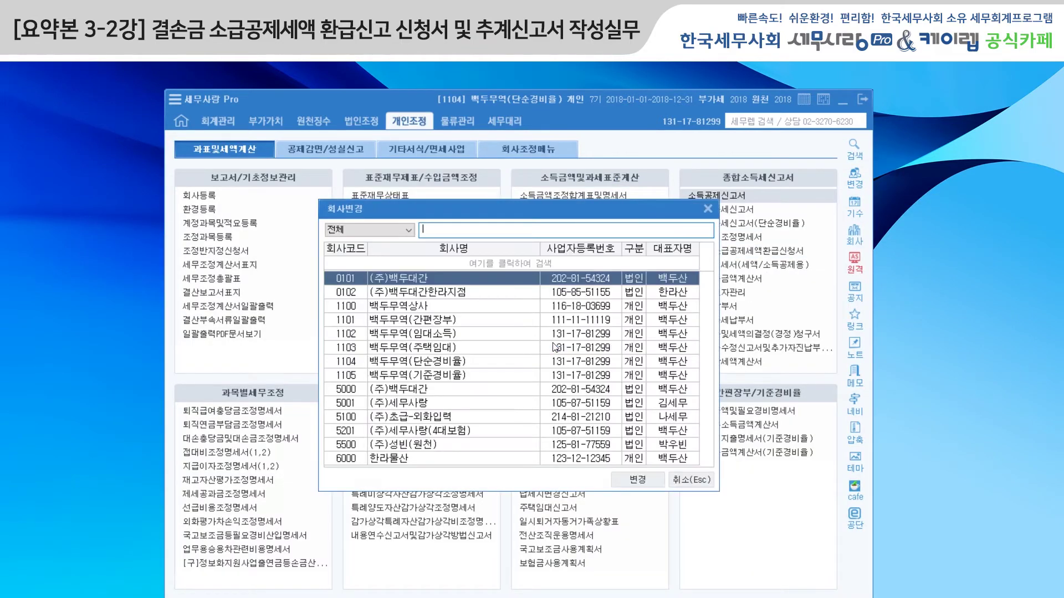
click(448, 380)
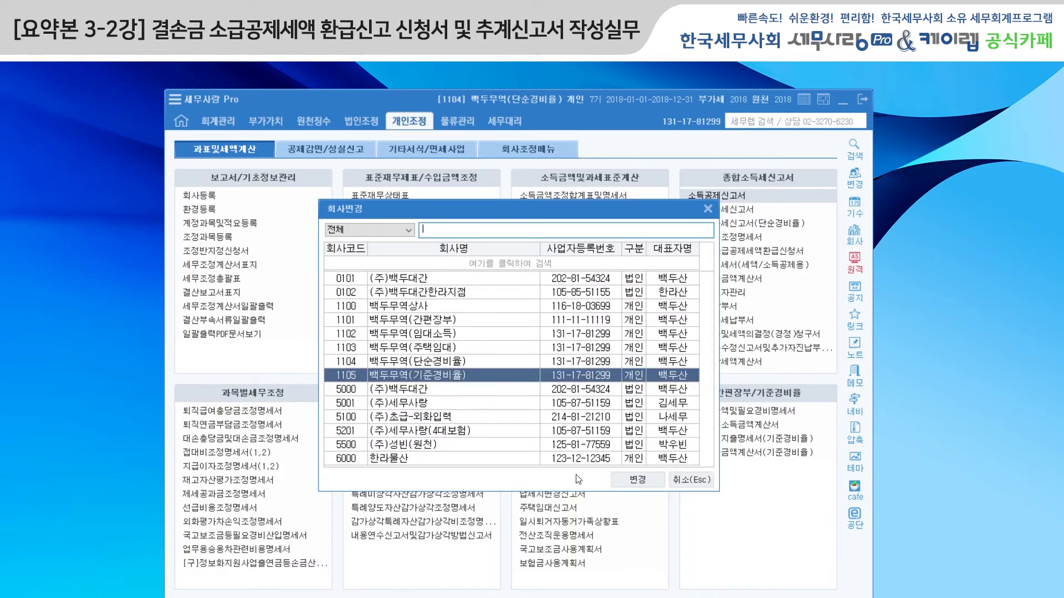
click(636, 480)
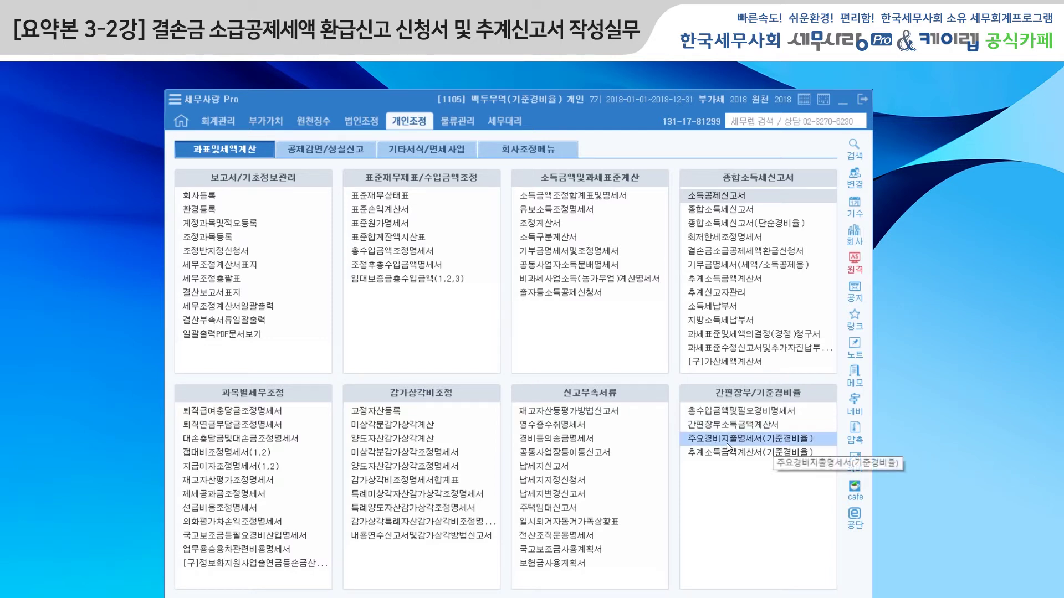
Step: Open the 추계소득금액계산서(기준경비율) and review its income code, total revenue, current-year main expenses and 기획재정부령 배율
click(755, 453)
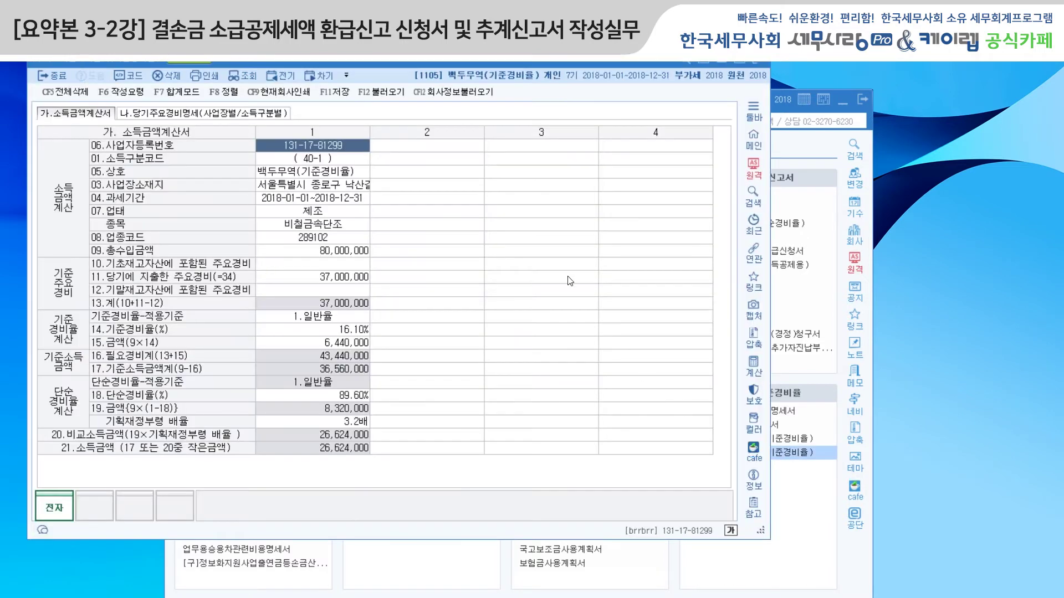
drag(439, 61, 545, 101)
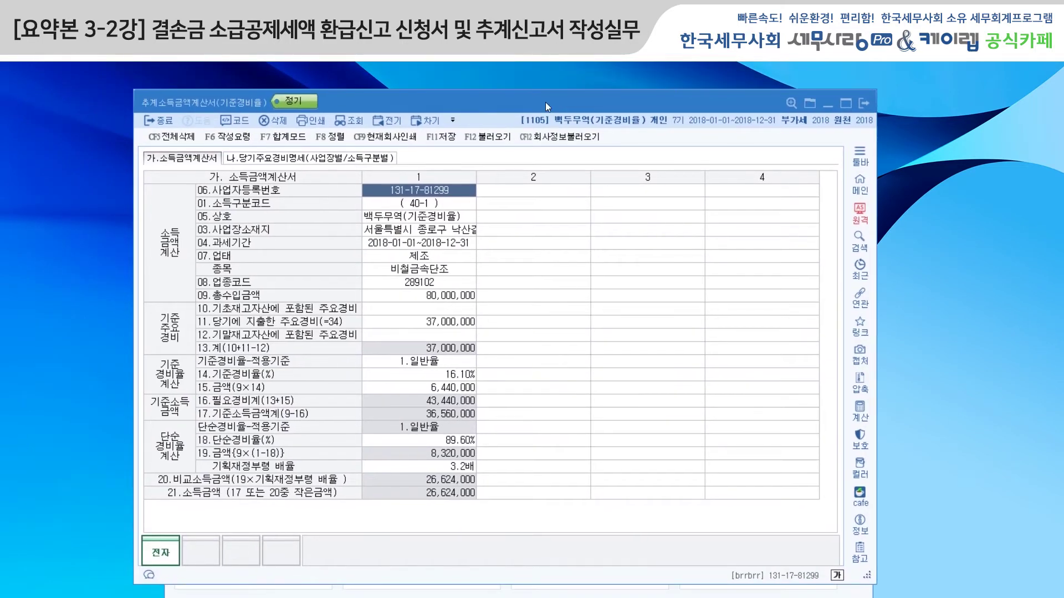
click(447, 206)
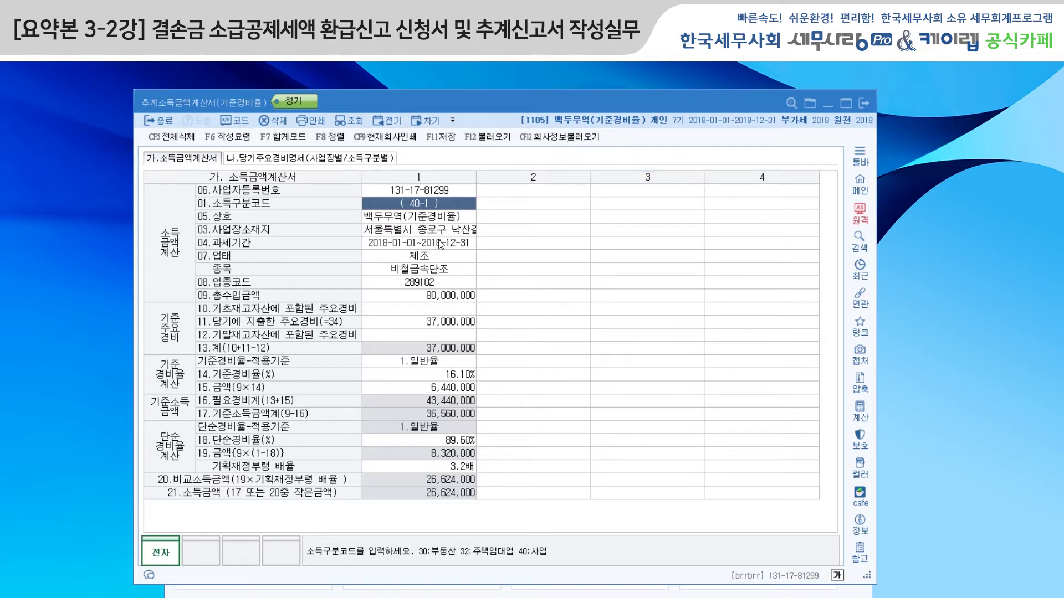
click(434, 300)
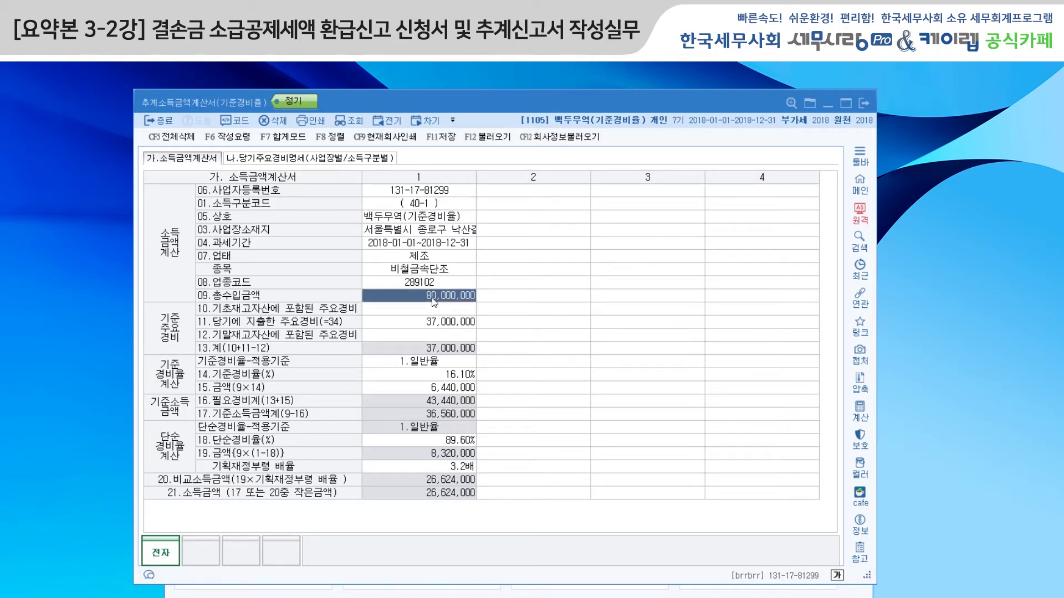
click(443, 327)
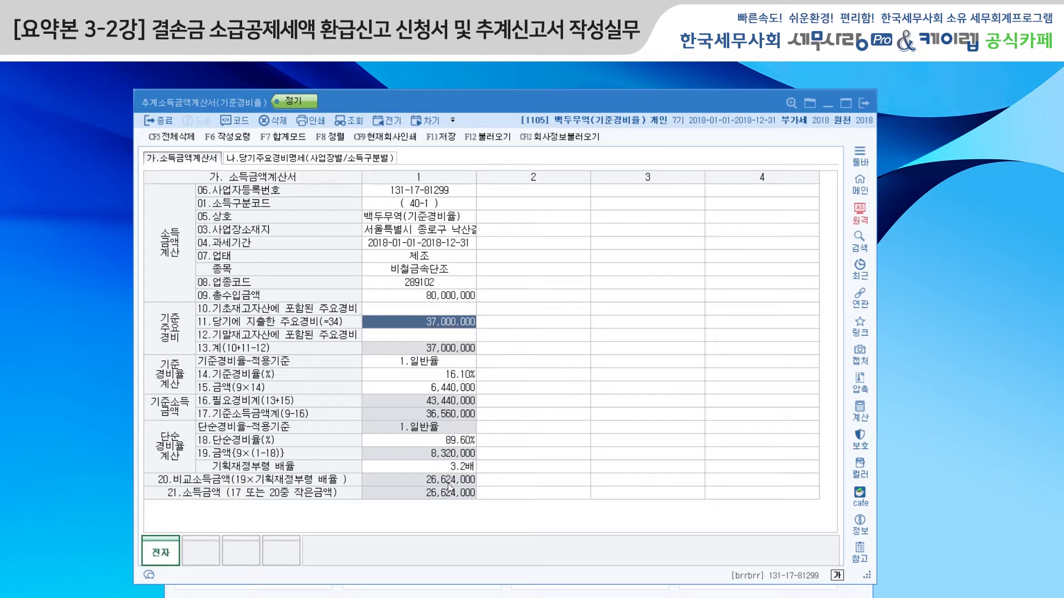
click(397, 468)
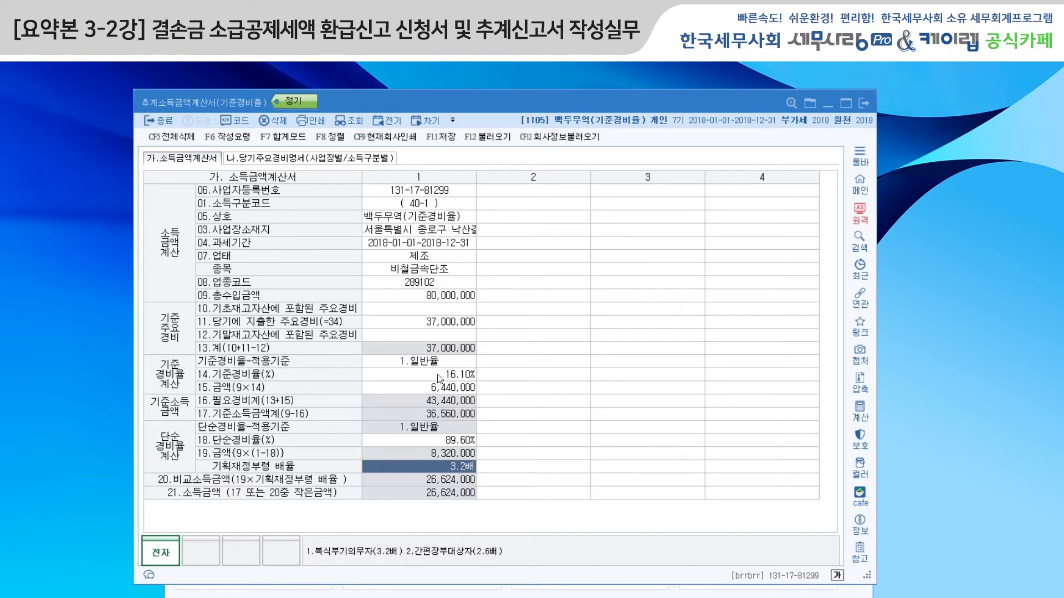
Step: Review the purchase, rent and labour cost amounts in the 나.당기주요경비명세 section
click(307, 160)
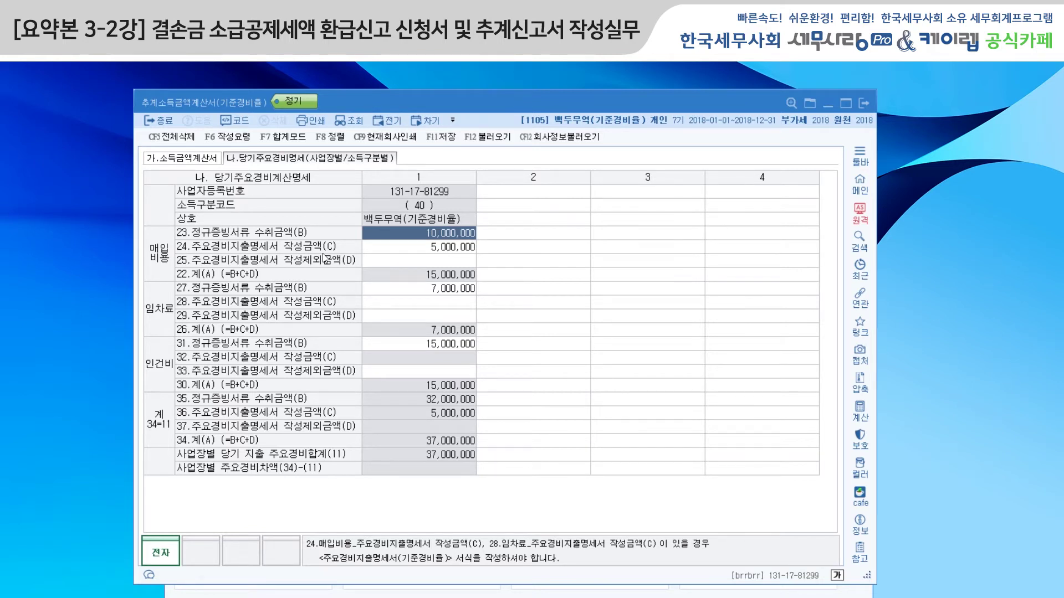
click(430, 250)
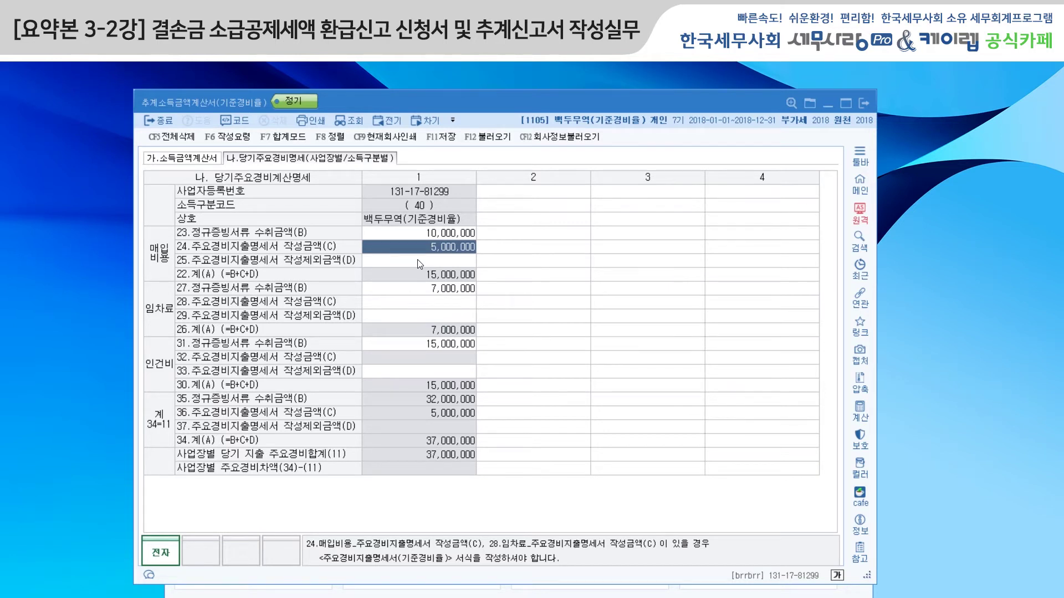
click(419, 286)
click(430, 345)
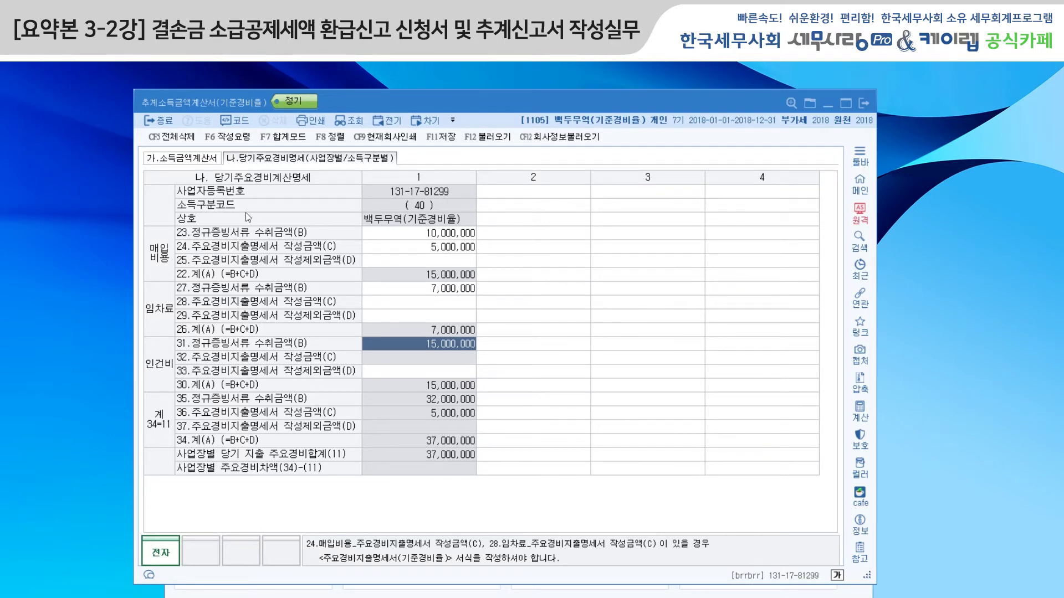
Step: Examine the current-year and ending-inventory main expense rows (11 and 12) in the 가.소득금액계산서 section
click(181, 158)
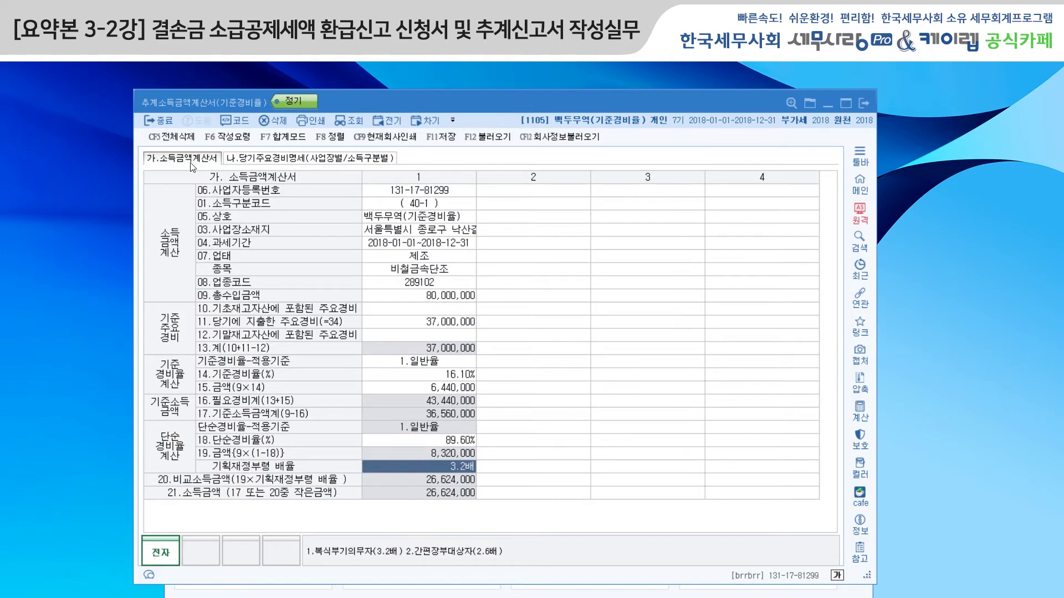
click(438, 333)
click(411, 324)
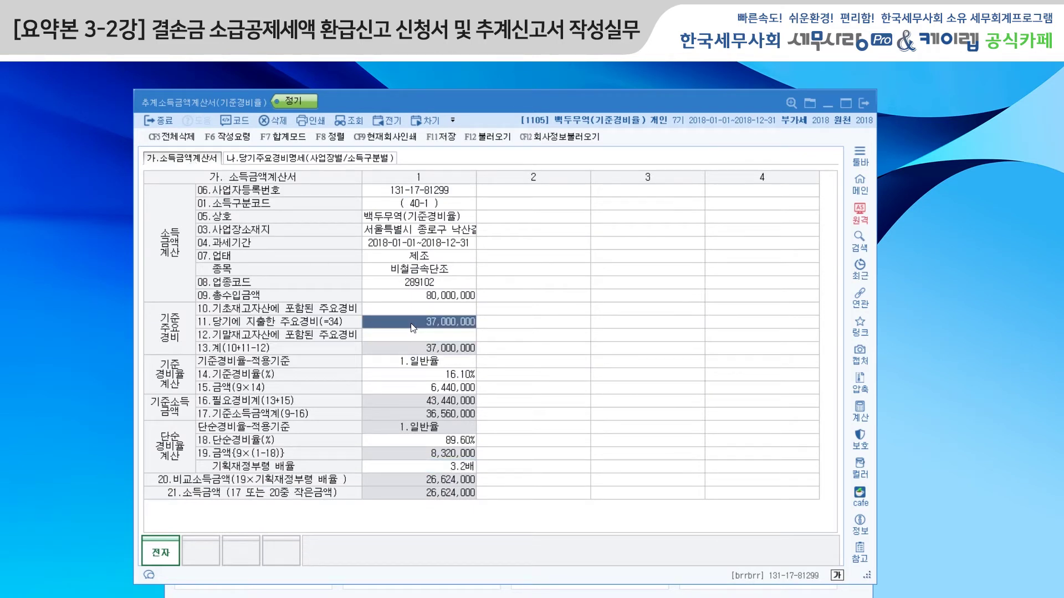
click(430, 334)
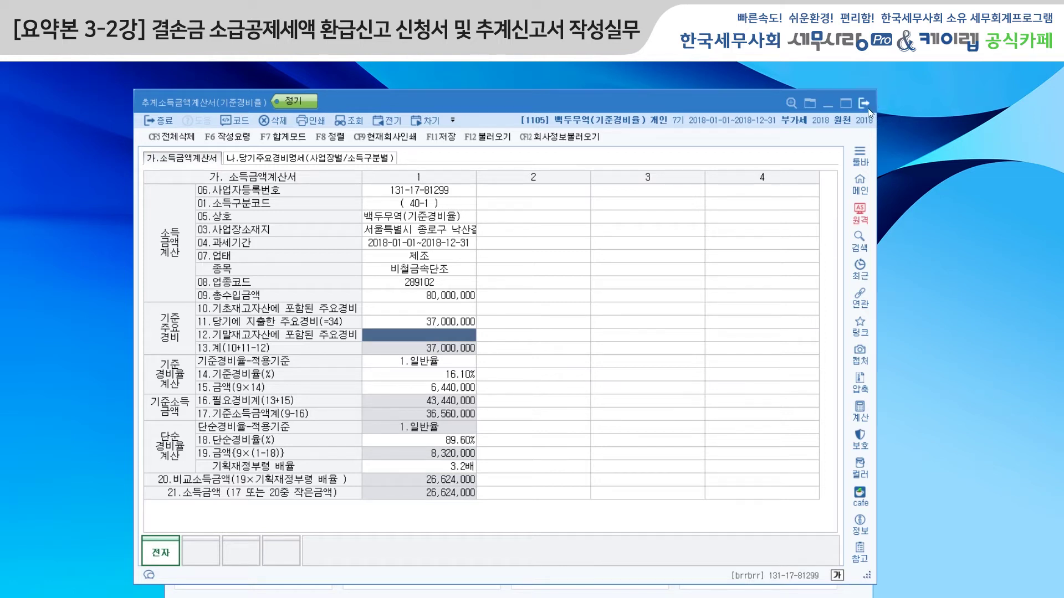
Step: Check the purchase row 24.주요경비지출명세서 작성금액(C) in the 나.당기주요경비명세 section, and close the calculation form
click(322, 166)
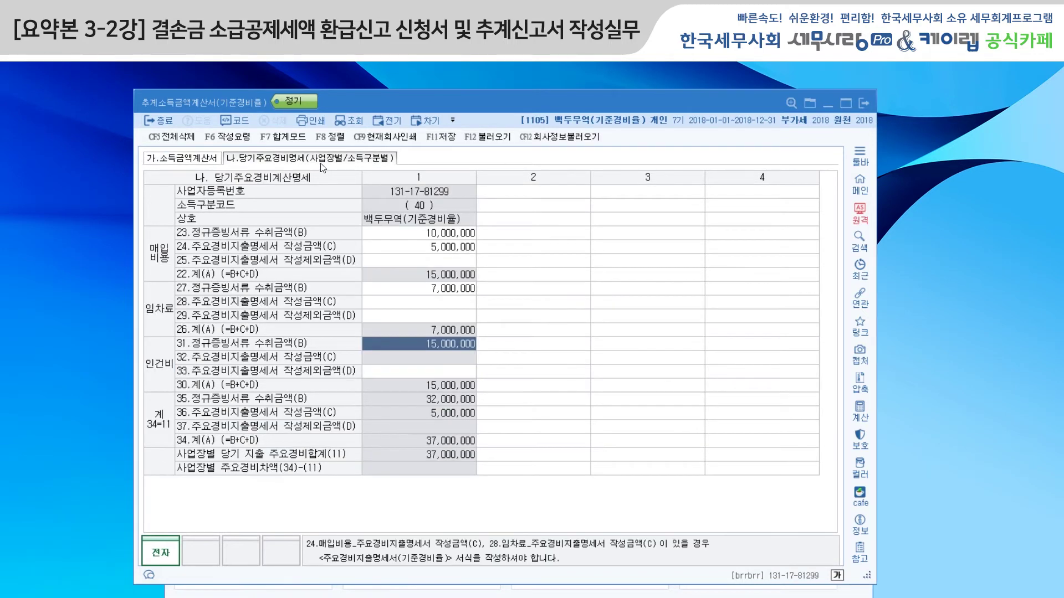
click(434, 250)
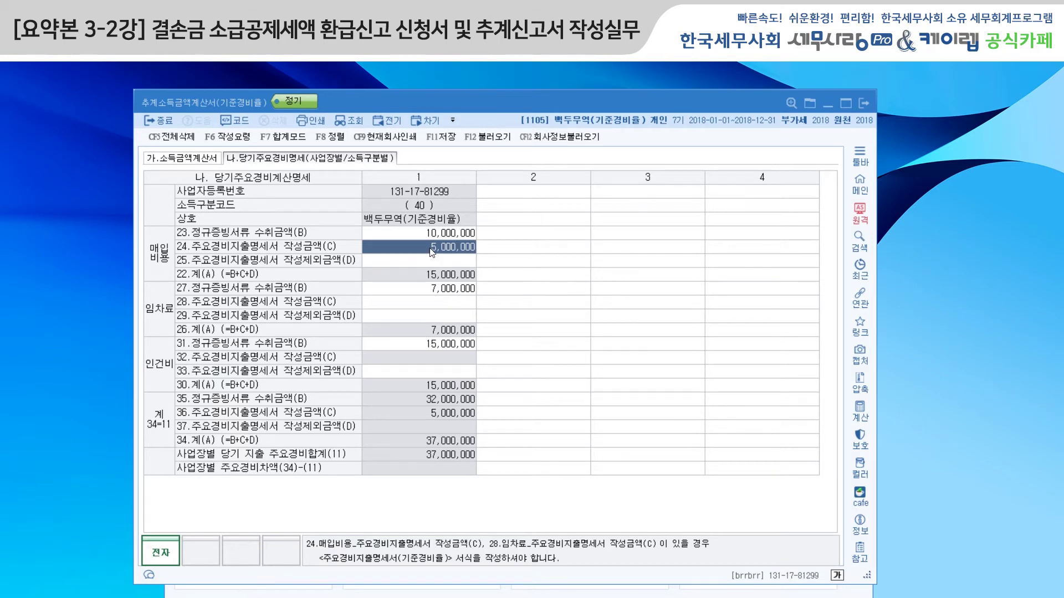
click(863, 104)
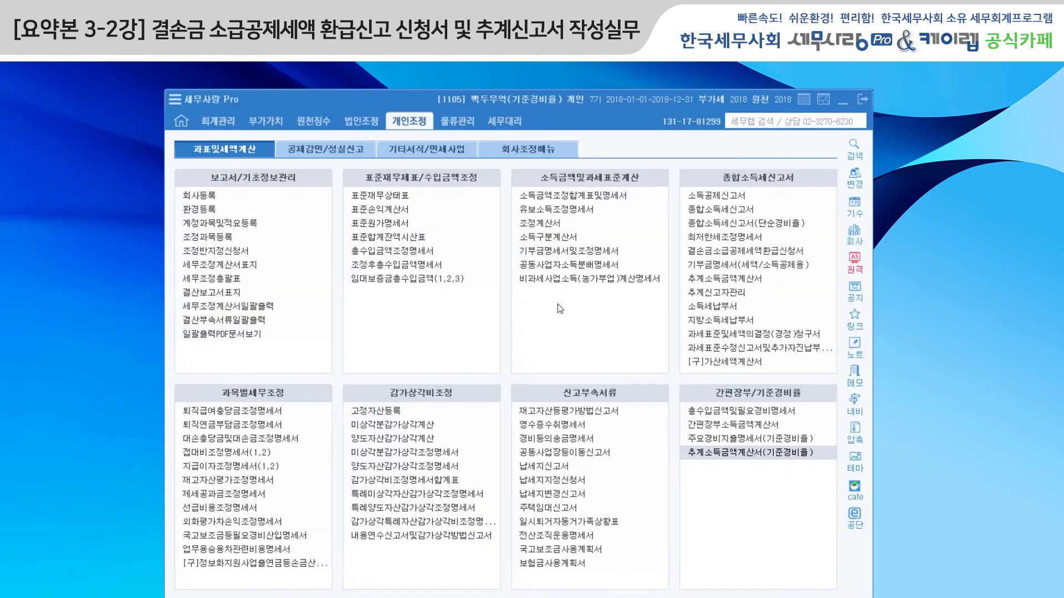
Step: Open the 주요경비지출명세서(기준경비율) form and go through the business entry for 백두무역(기준경비율)
click(727, 440)
drag(467, 60, 470, 144)
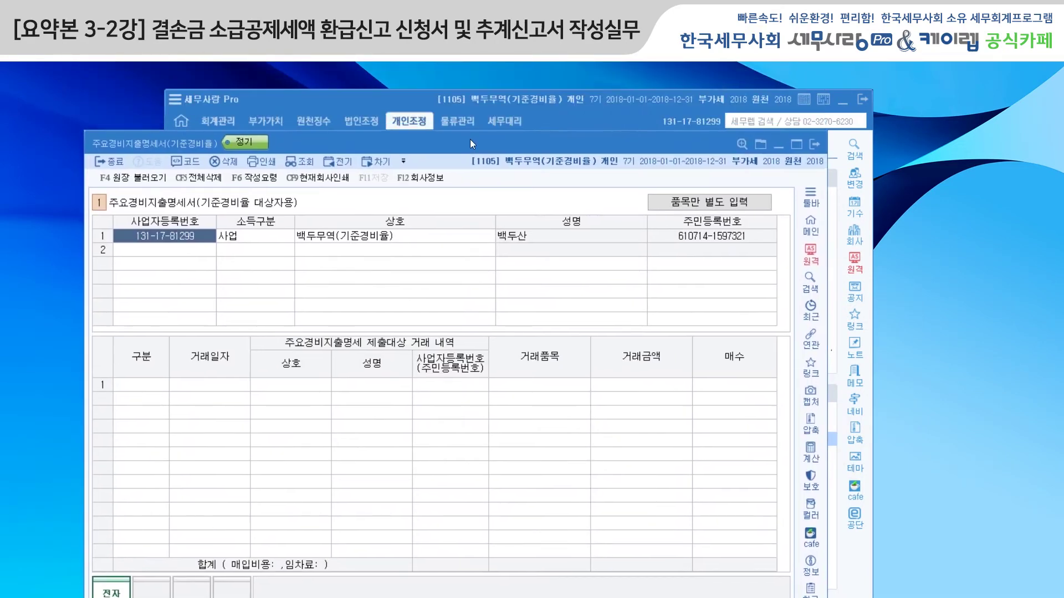
click(237, 241)
key(Return)
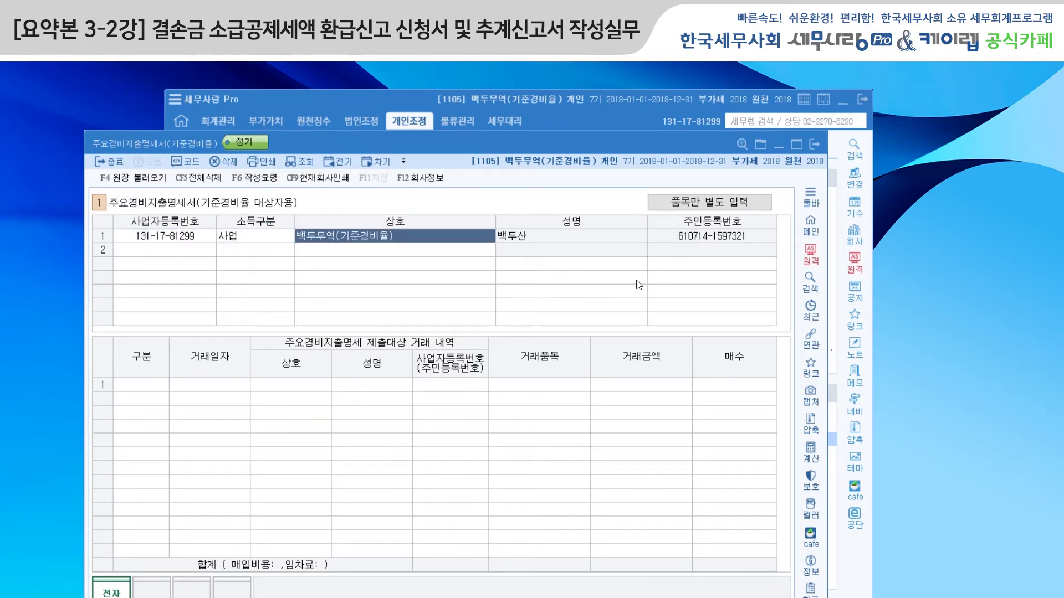
Step: Add a 매입비용 transaction dated 2018-05-02 with trade name 한라산, leaving the representative and registration number blank
click(146, 388)
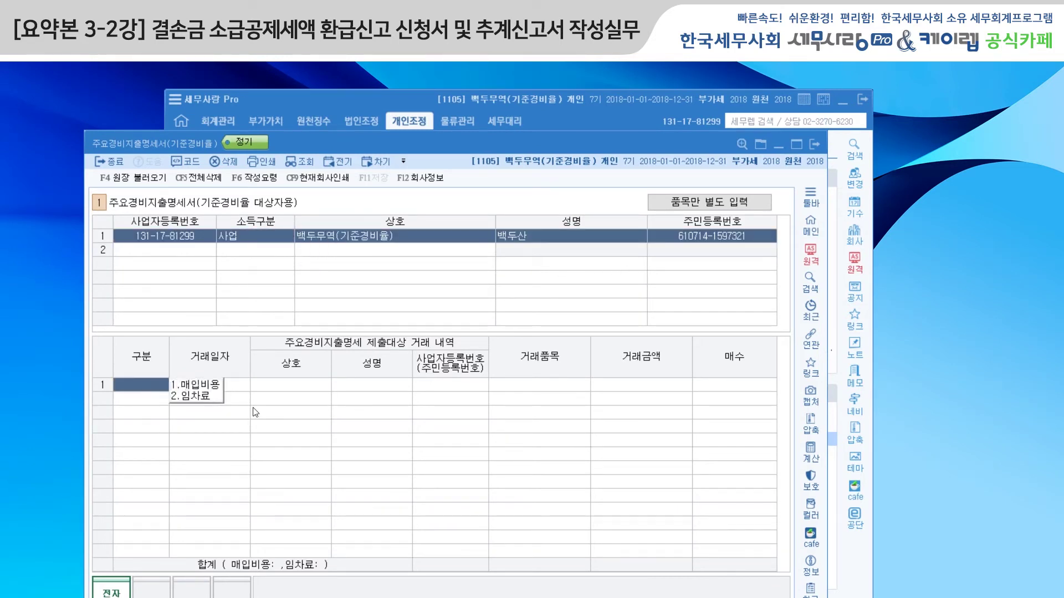
click(198, 384)
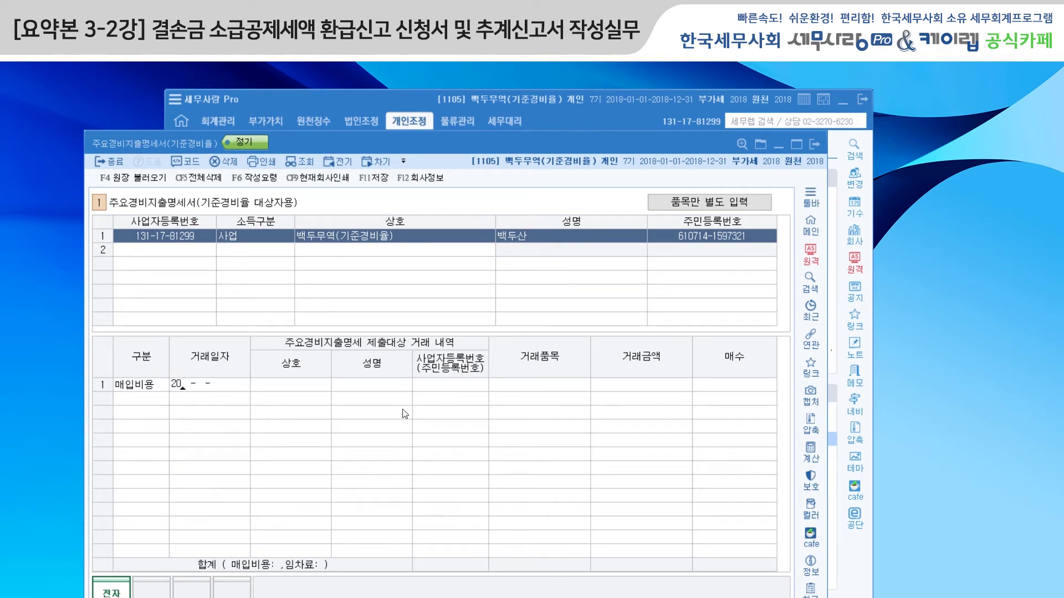
text(18-05-02)
key(Return)
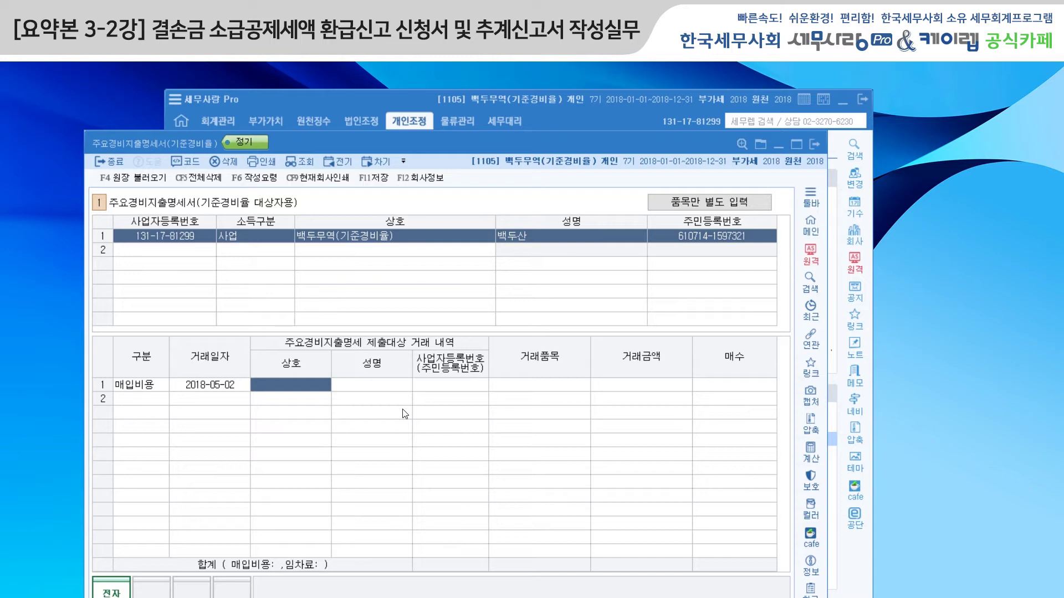
text(한라산)
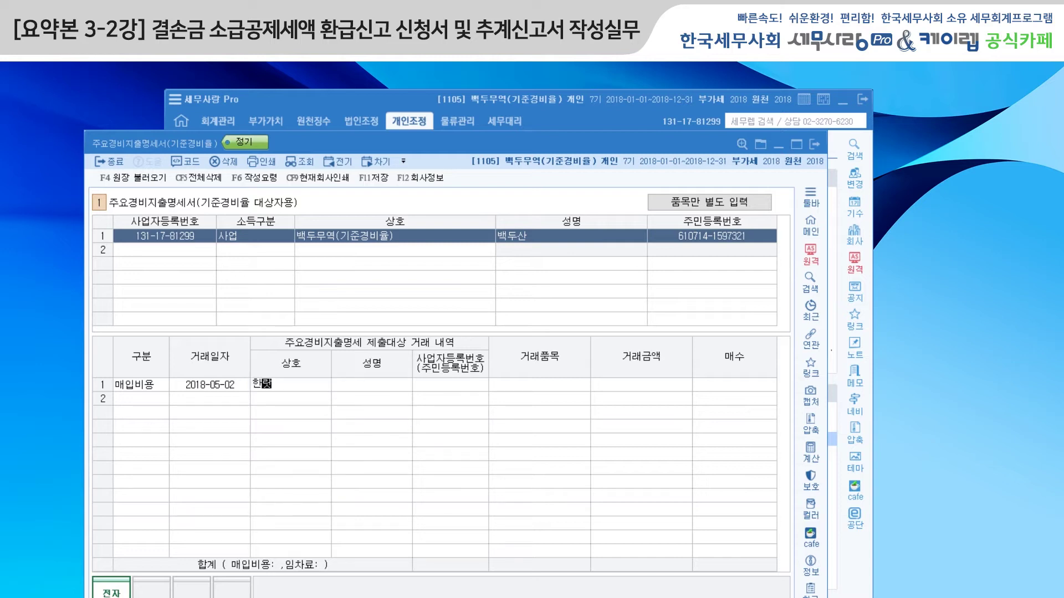
key(Return)
key(Return)
key(Return)
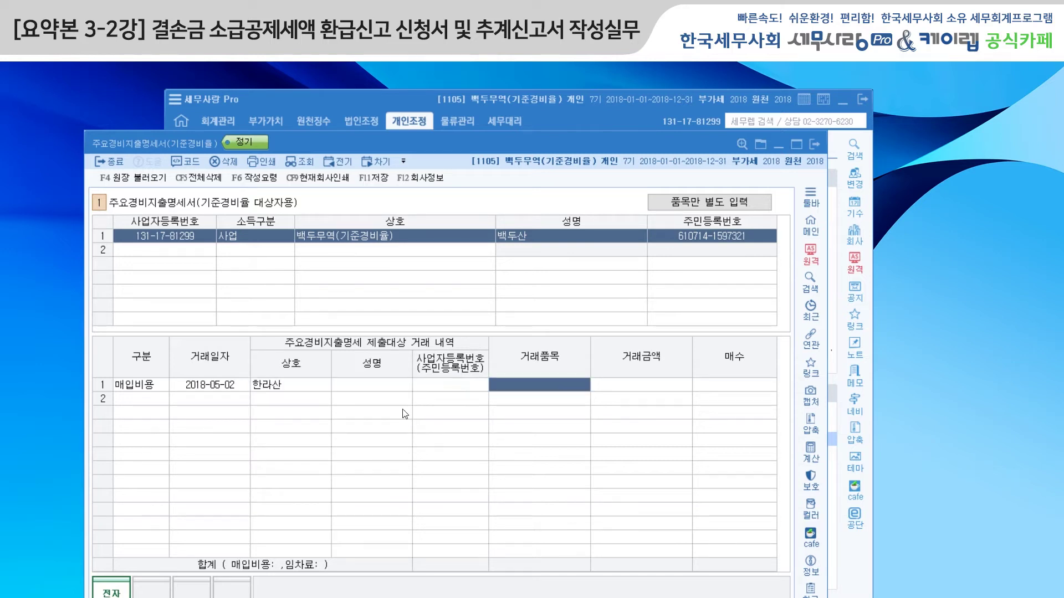
Step: Set the transaction's item to 원재료 and its amount to 5,000,000
text(원재)
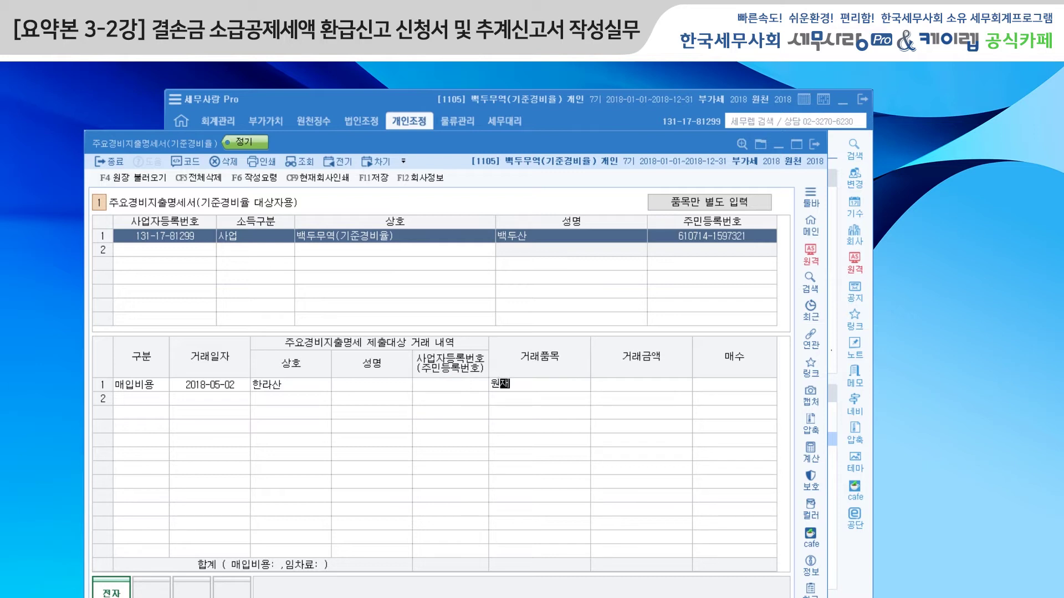
text(료)
key(Return)
text(5000000)
key(Return)
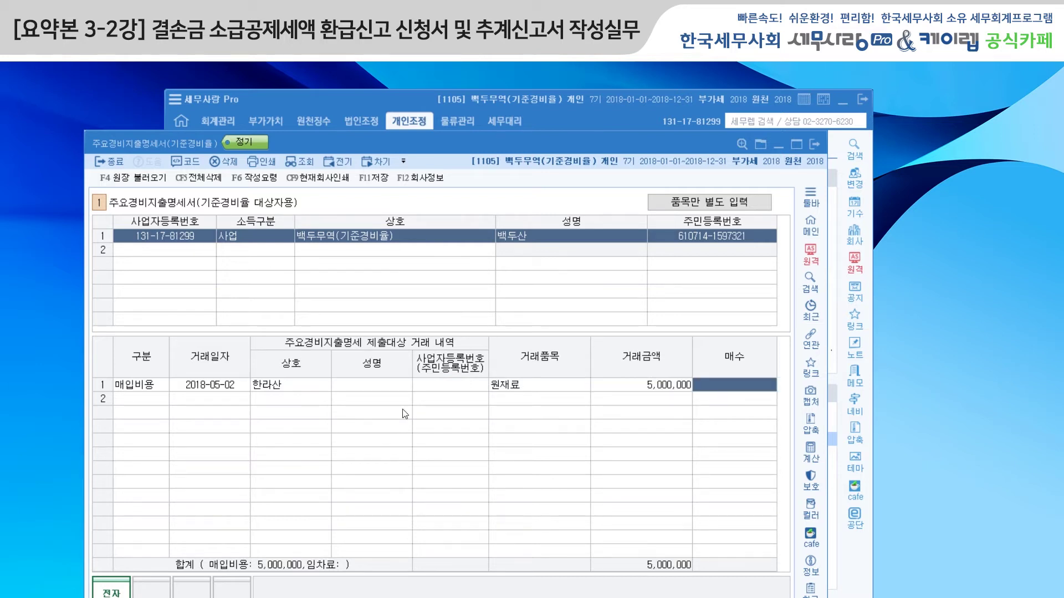
Step: Set the 원재료 transaction's 매수 to 2 and close the 주요경비지출명세서(기준경비율) form
text(2)
key(Return)
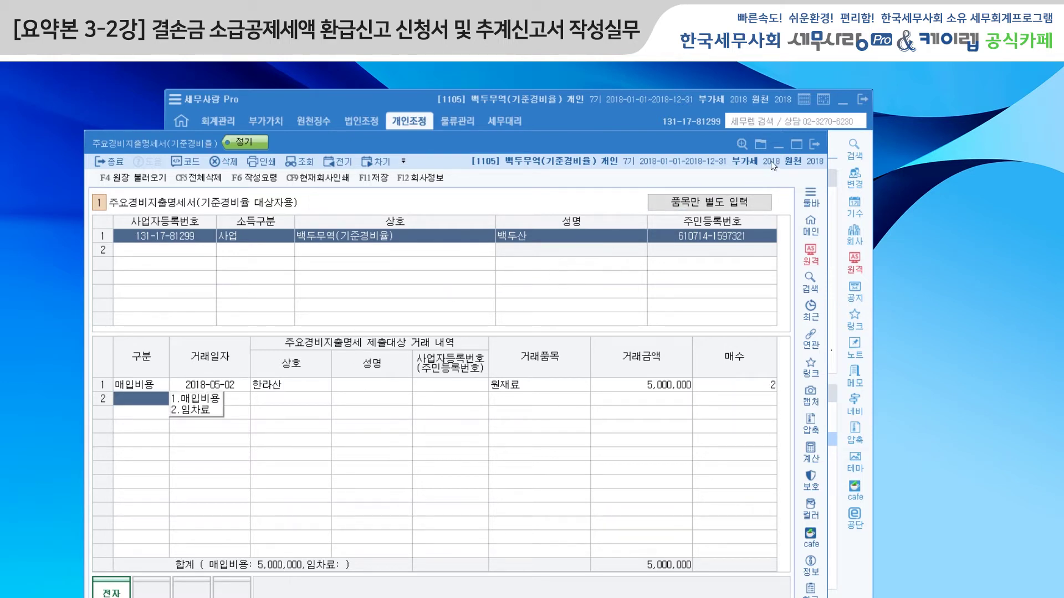
click(813, 145)
click(452, 416)
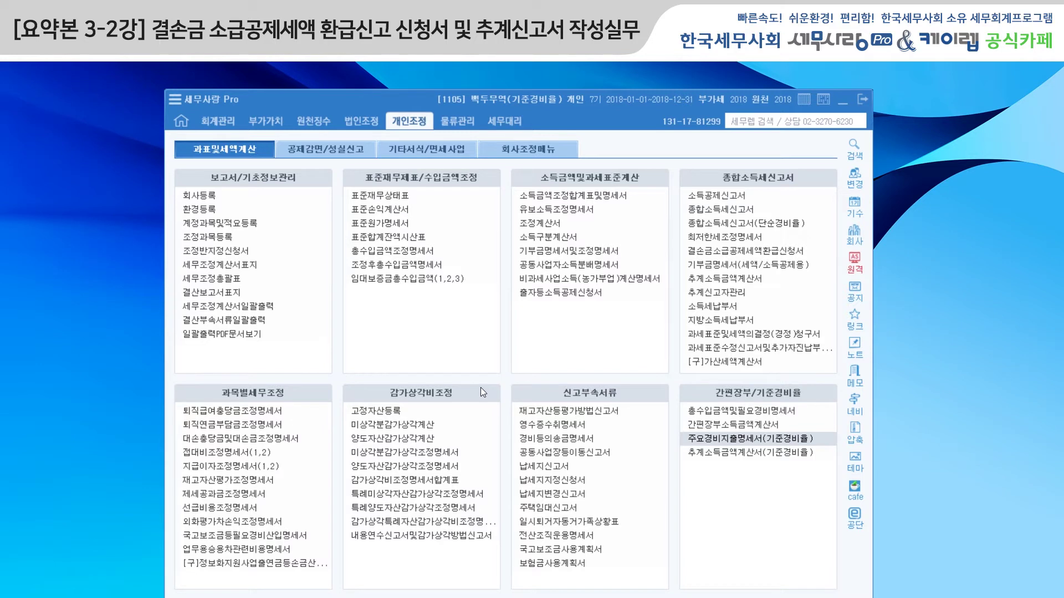
Step: Open the 종합소득세신고서 form and set the 기장의무 to 1.복식부기의무자
click(724, 210)
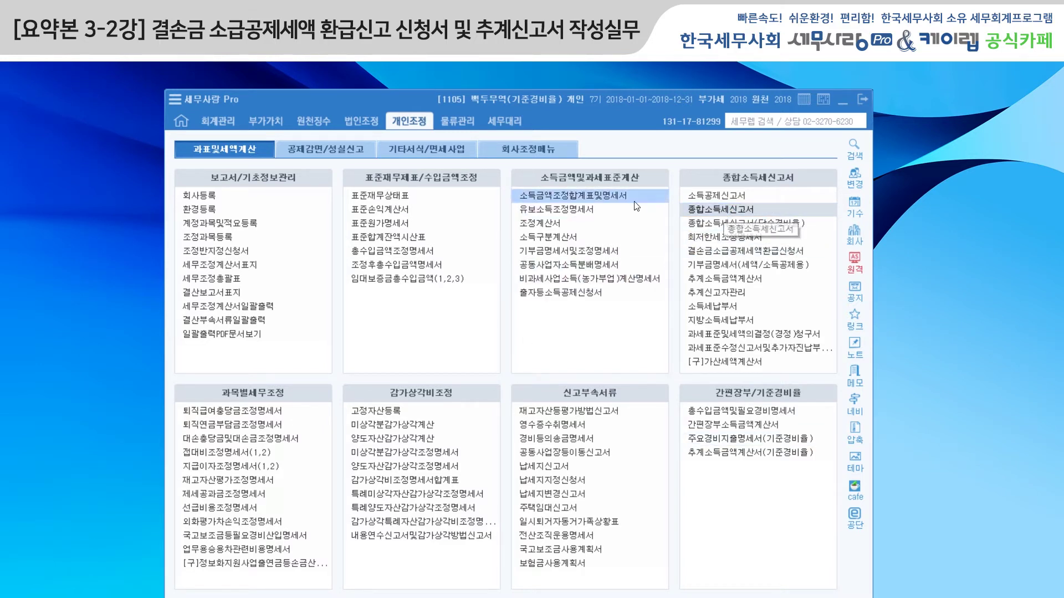
drag(504, 155, 501, 121)
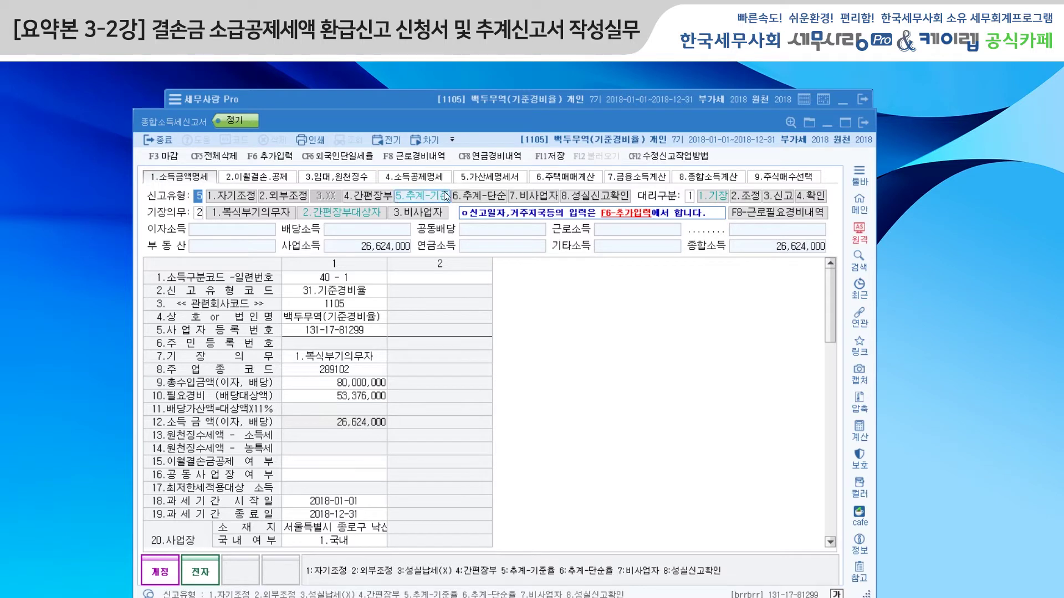
click(239, 217)
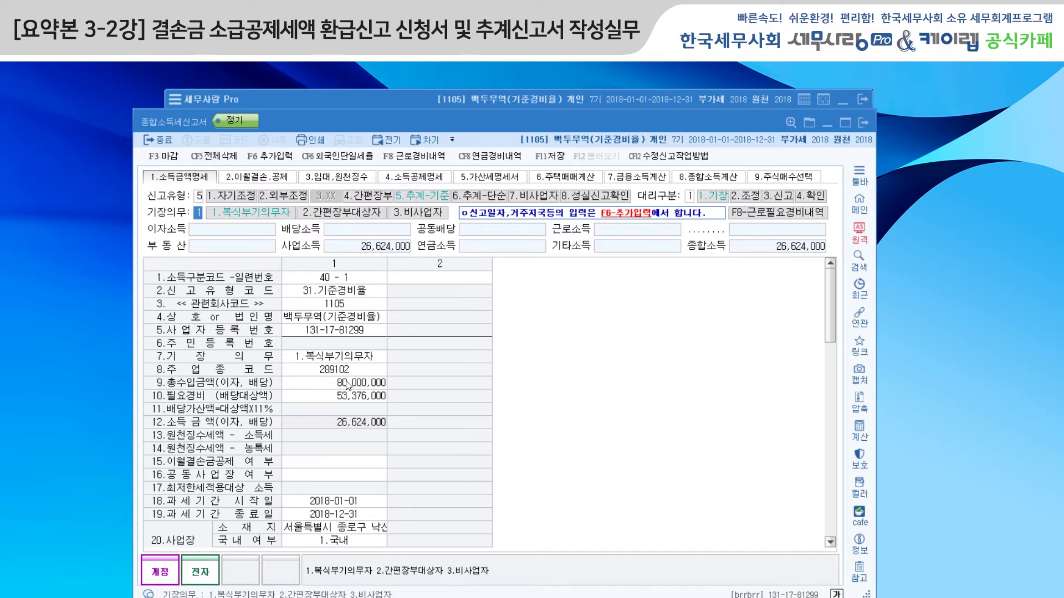
Step: Check the first income entry's 소득구분코드 and 신고유형코드, and re-enter its 관련회사코드 as 1105
click(343, 278)
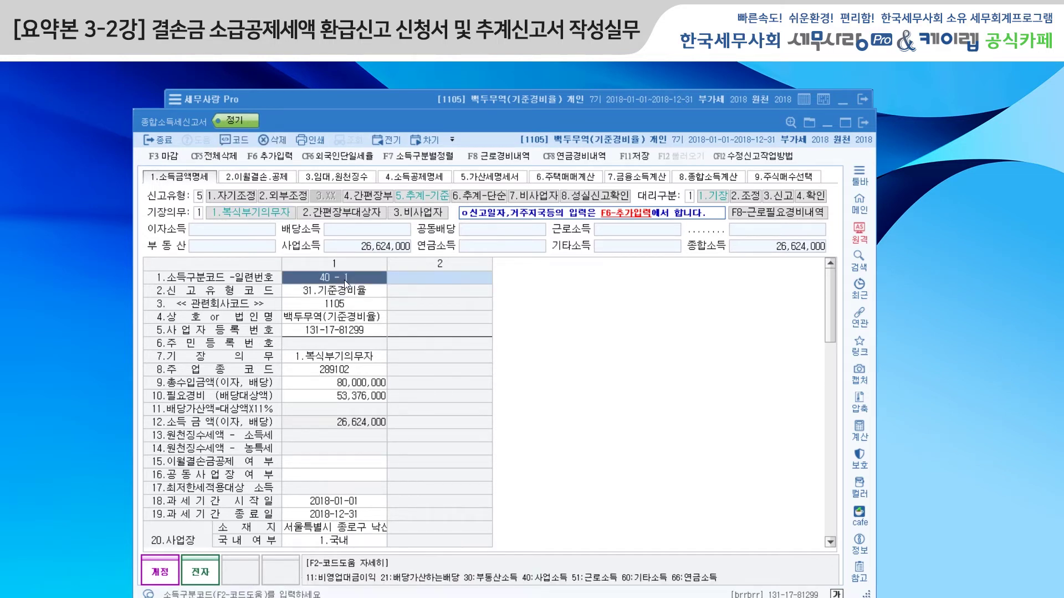
click(351, 294)
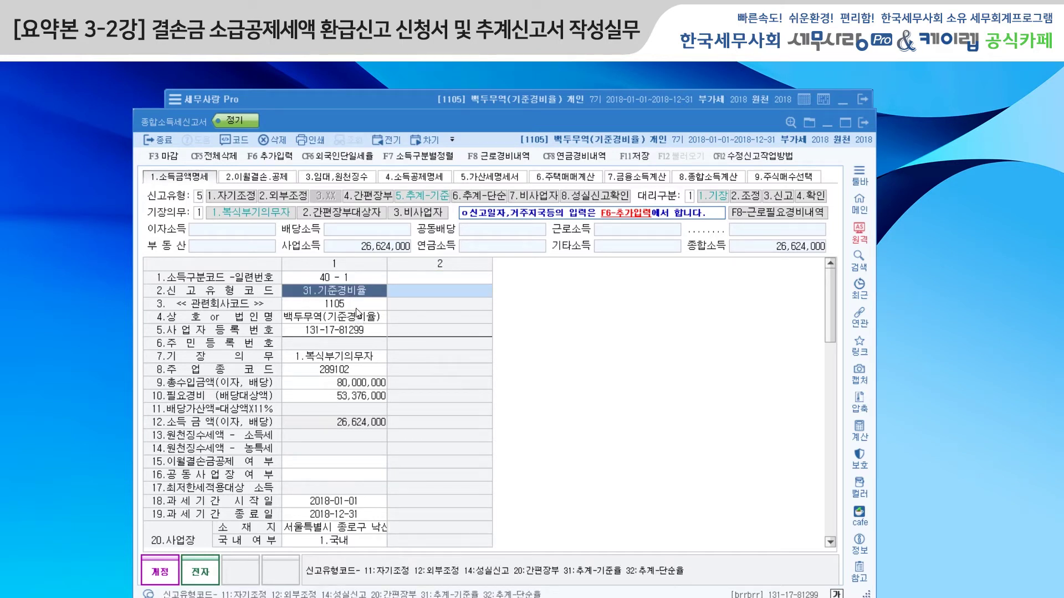
click(356, 301)
key(BackSpace)
text(5)
key(Return)
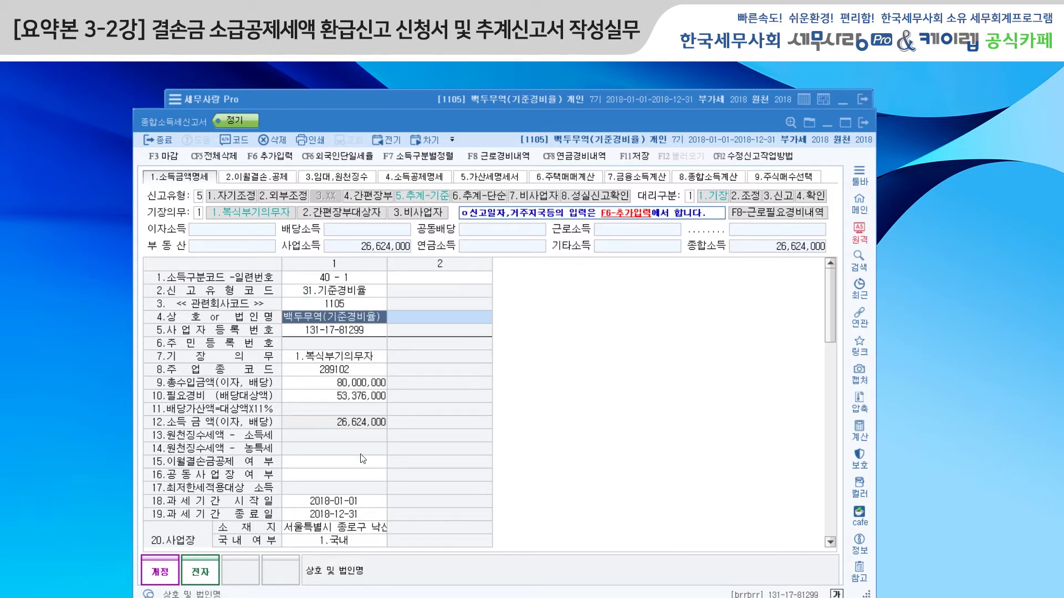
Step: Look through the return's carried-over loss, rental and withholding, 소득공제명세 and 종합소득계산 pages
click(274, 180)
click(337, 176)
click(414, 177)
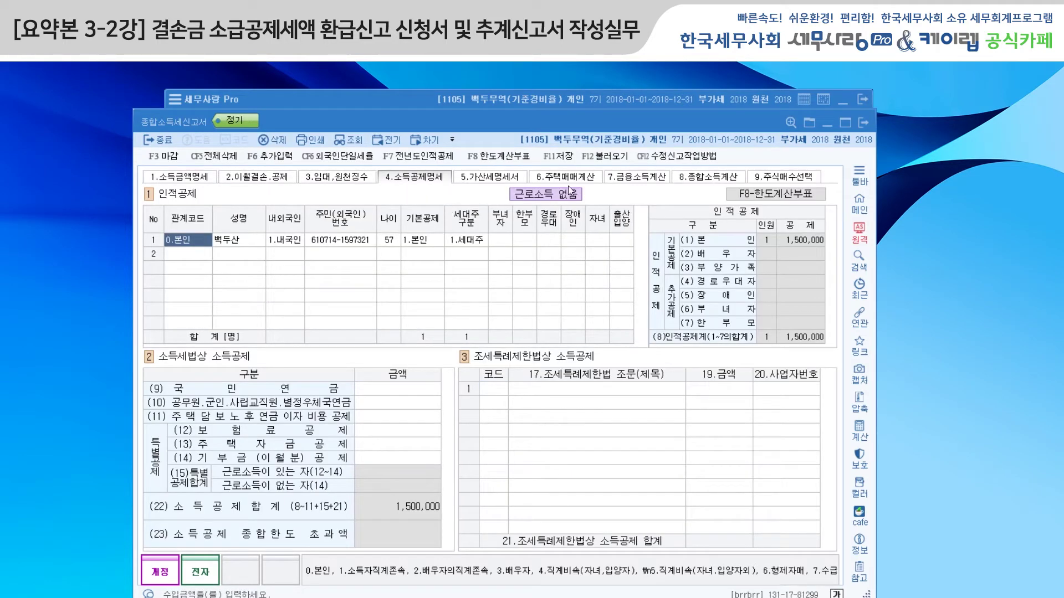
click(697, 178)
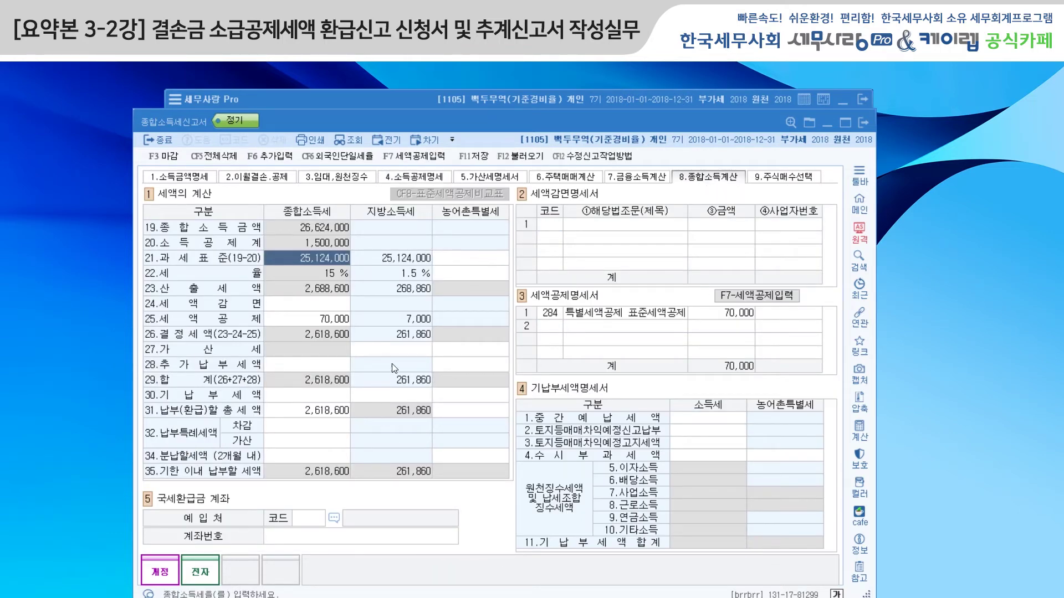
Step: Calculate the 무기장가산세 from the loaded income amounts and apply it to the 가산세명세서
click(490, 178)
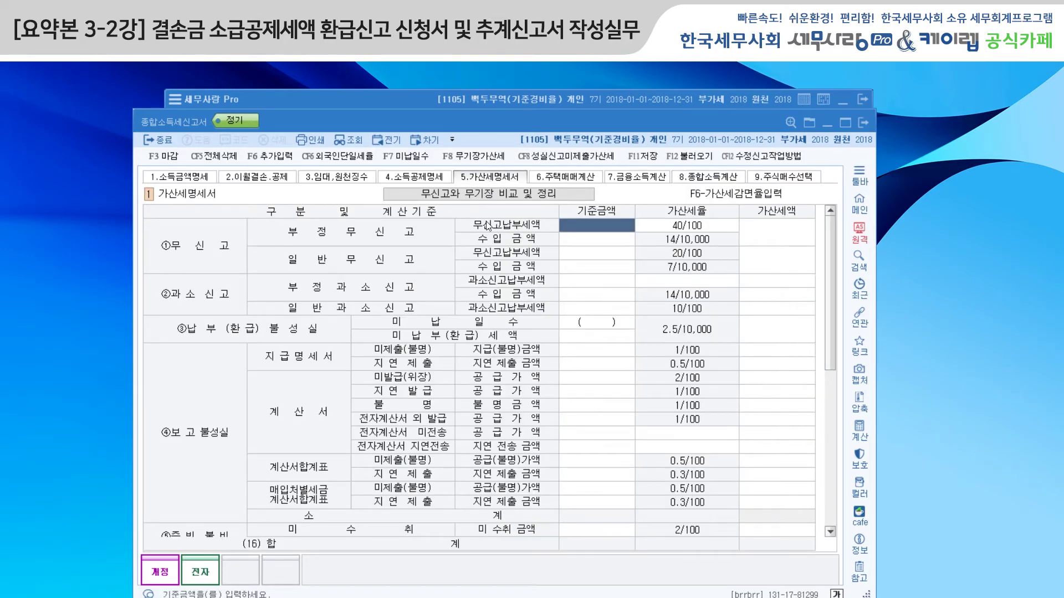
click(484, 161)
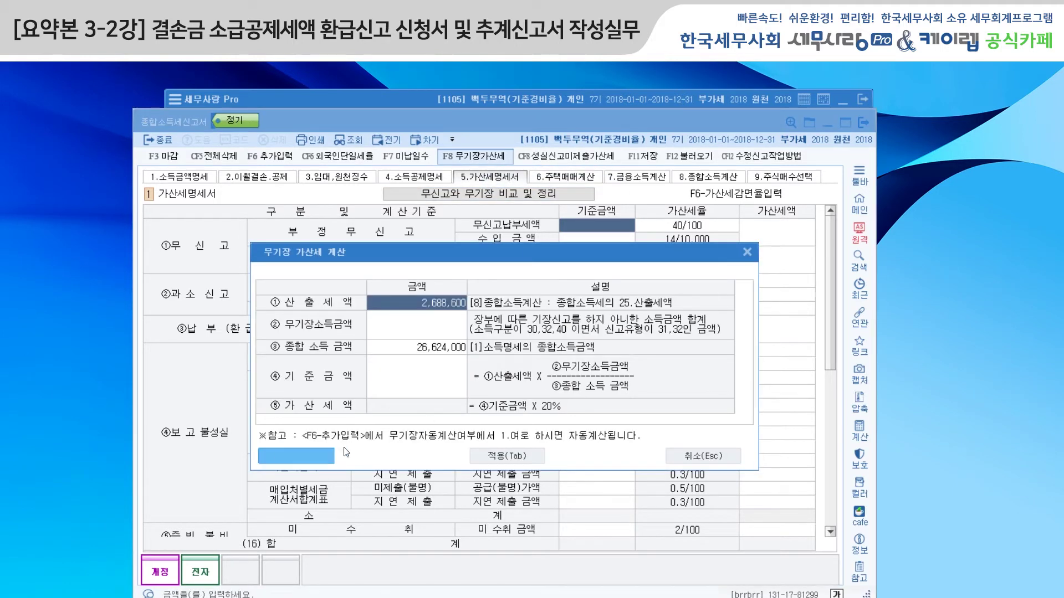
click(315, 458)
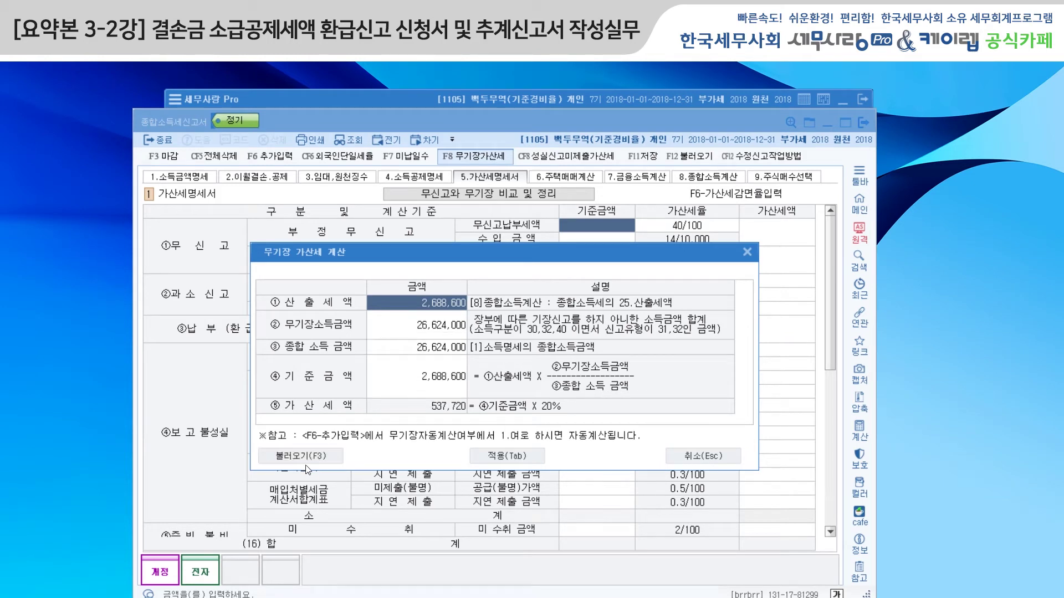
click(523, 457)
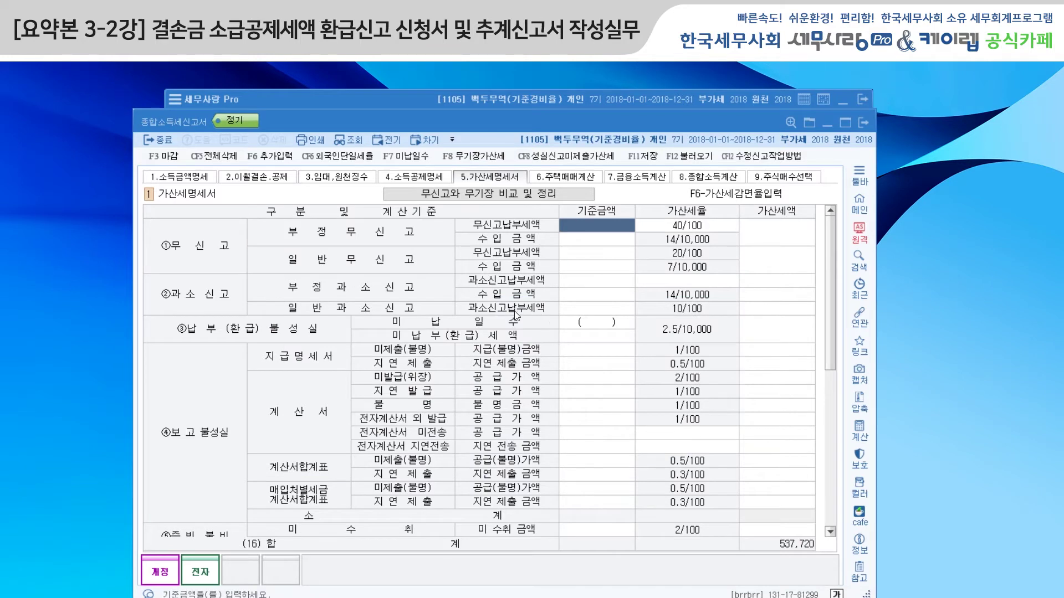
Step: Set the 일반무신고 base amounts to 2,668,800 for 무신고납부세액 and 80,000,000 for 수입금액, after checking the calculated tax
click(581, 260)
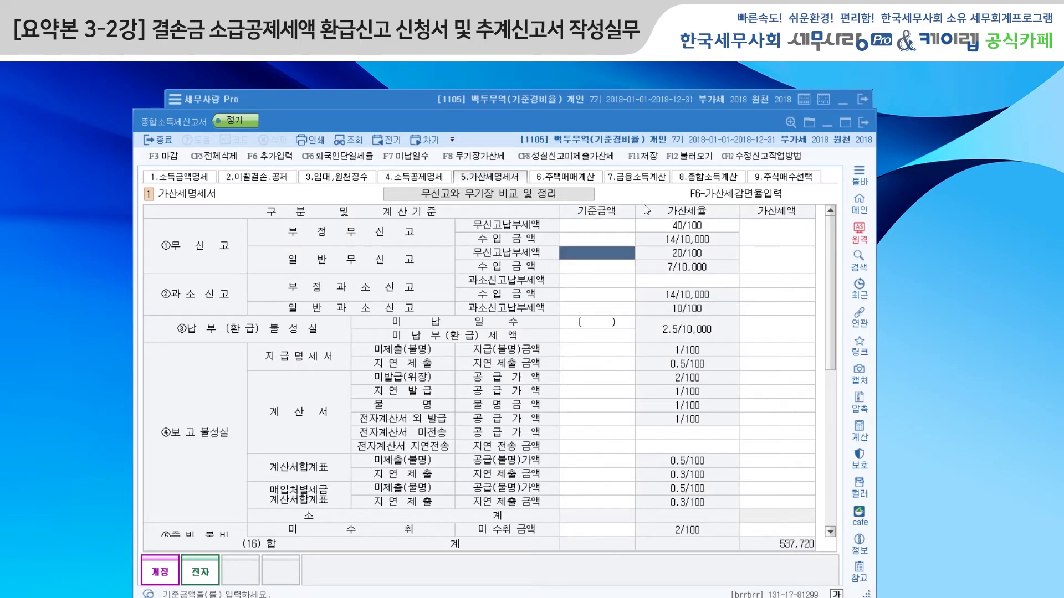
click(698, 180)
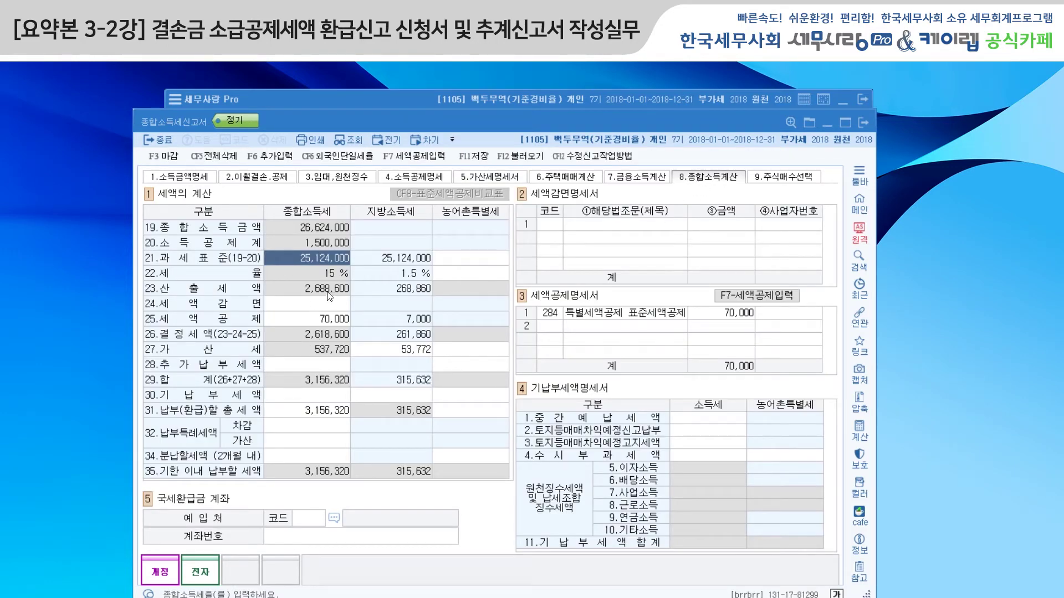
click(496, 183)
click(592, 255)
text(2)
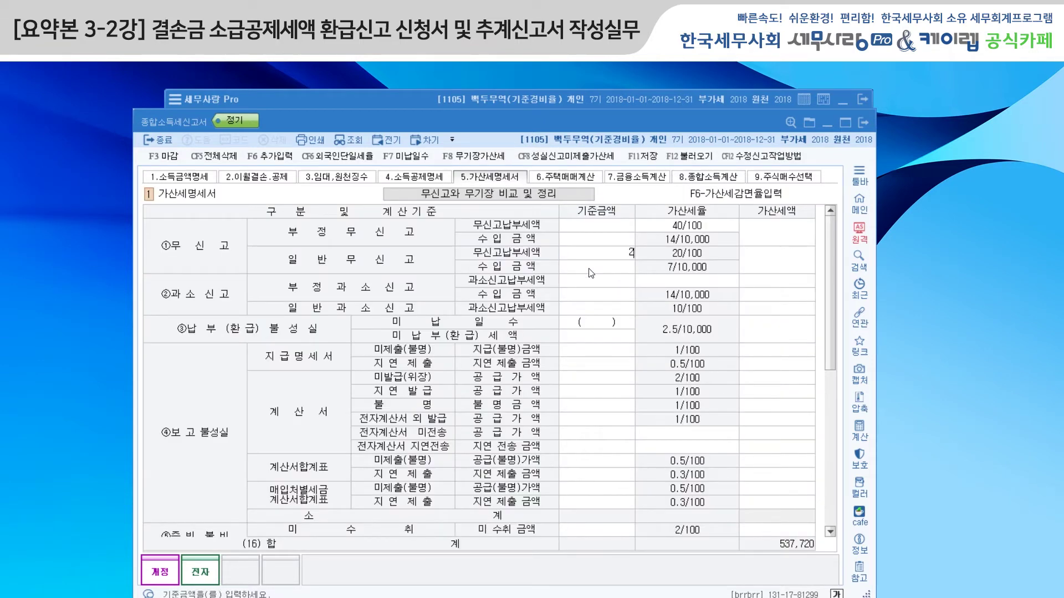
text(,668,800)
key(Return)
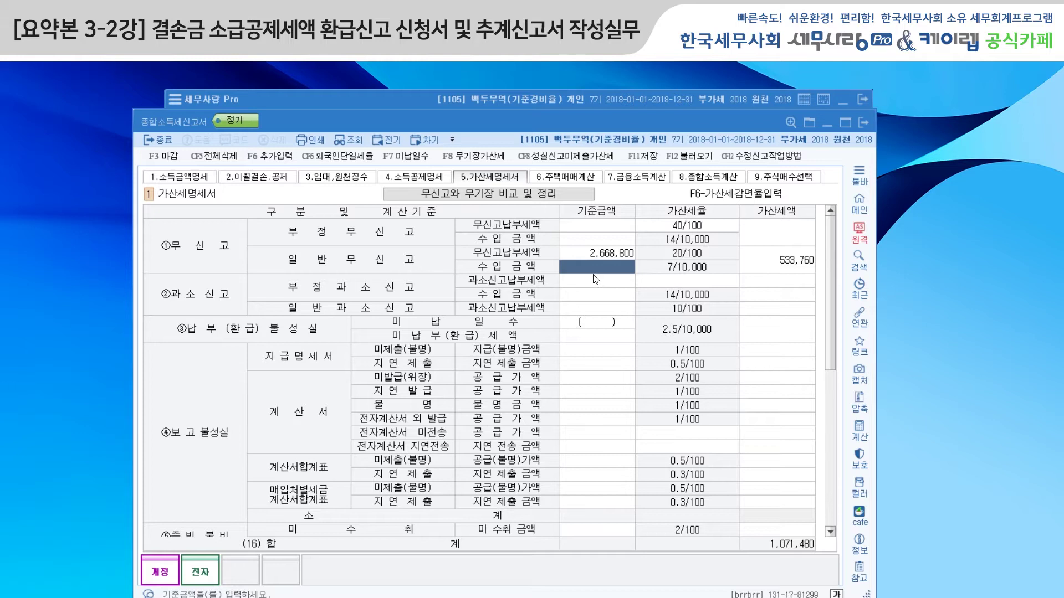
text(80,000,000)
key(Return)
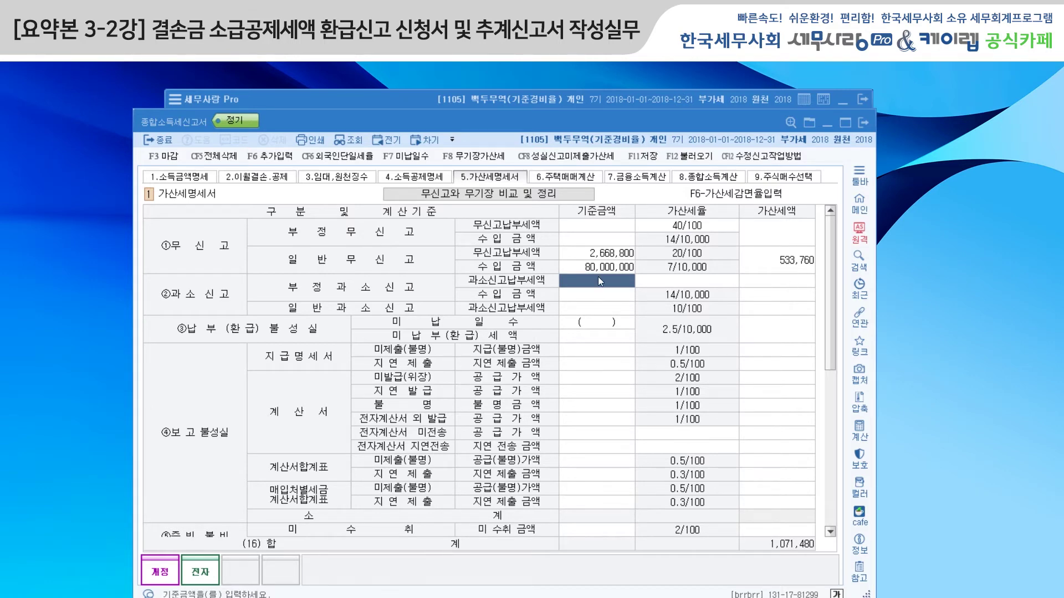
Step: Run the 무신고와 무기장 비교 및 정리 function, keep only the 무기장가산세, and check the ⑨무기장 row
scroll(825, 287, down, 4)
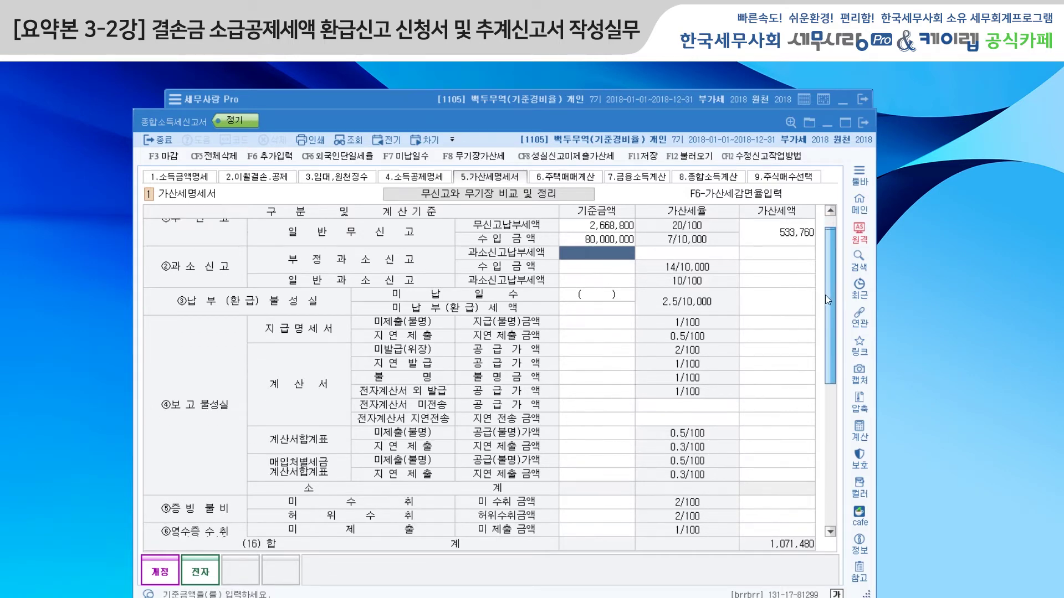
drag(826, 372, 831, 277)
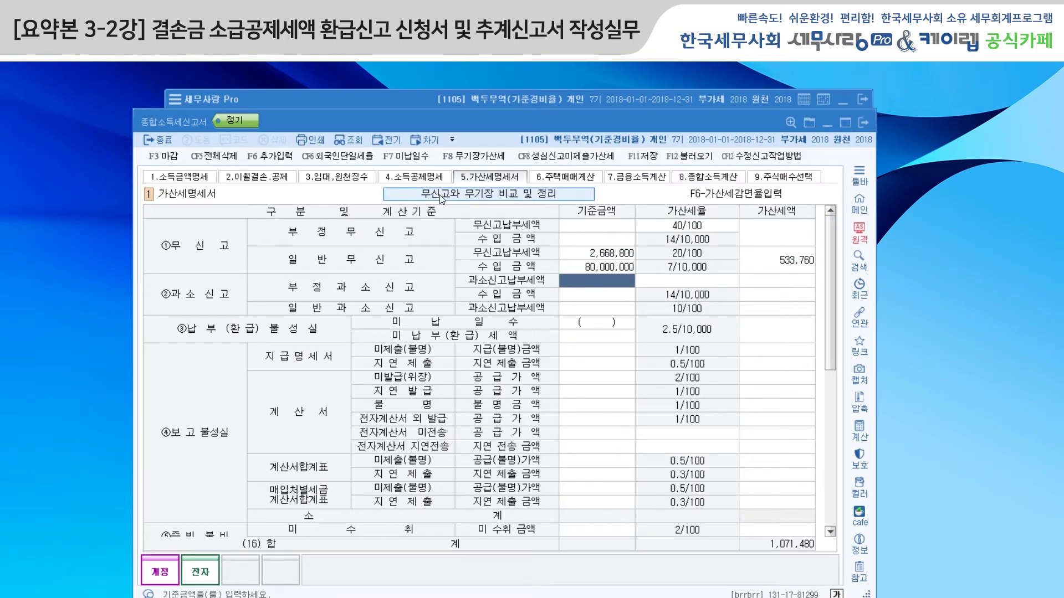
click(490, 199)
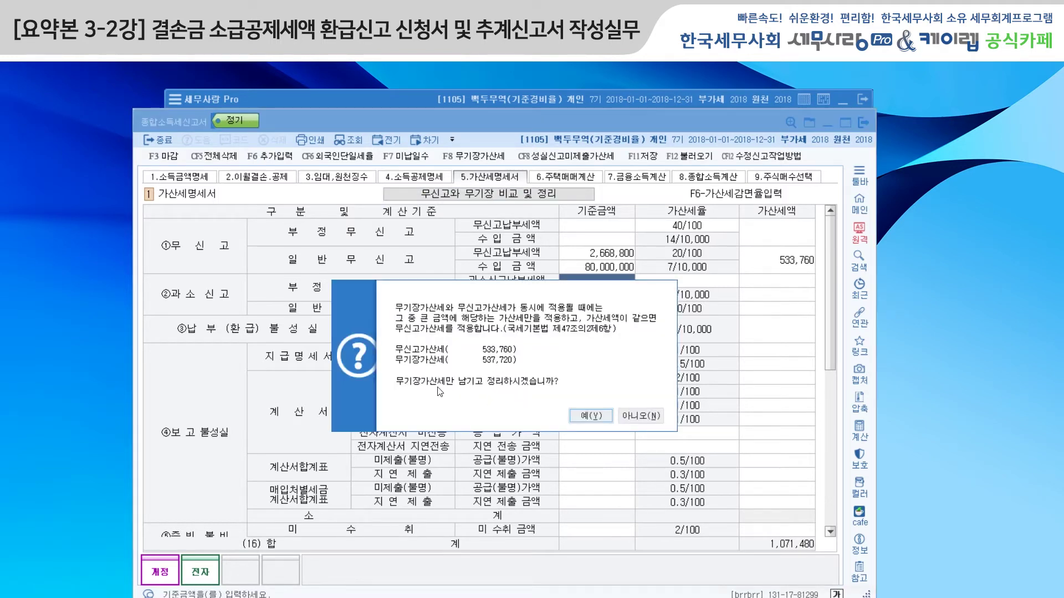
click(590, 416)
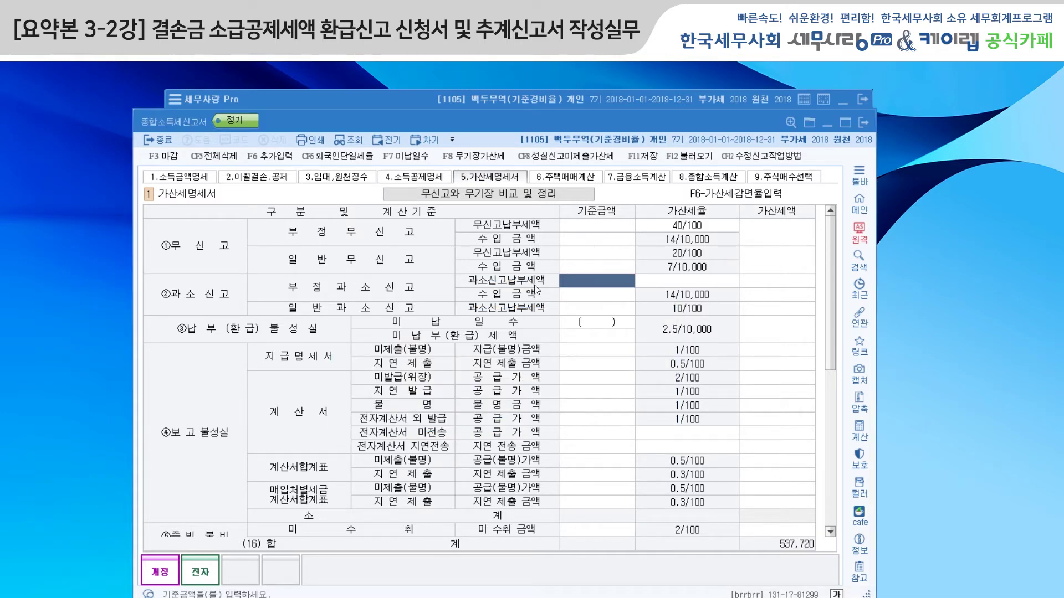
drag(829, 283, 830, 415)
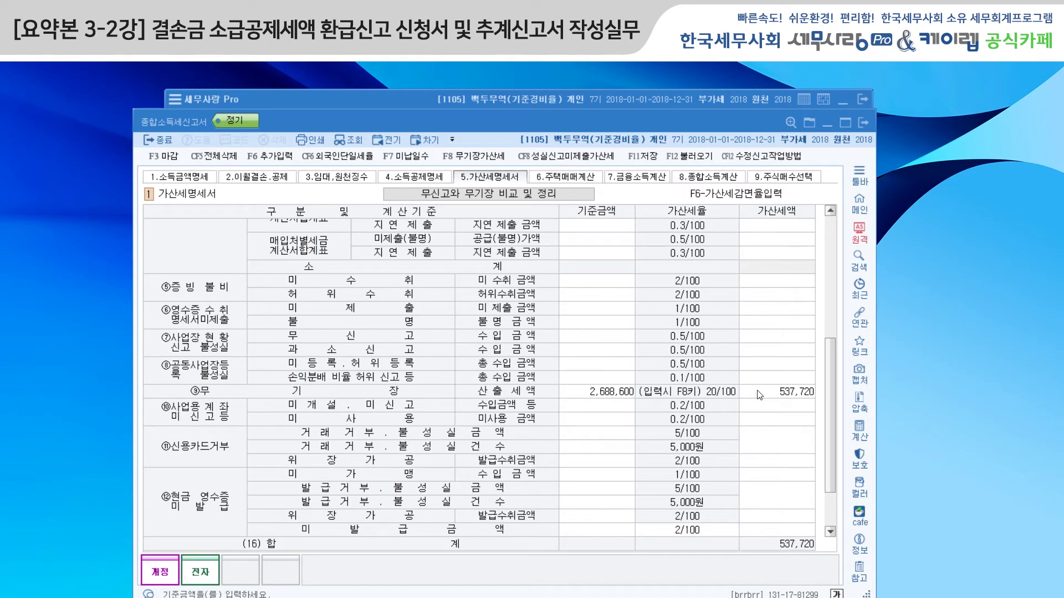
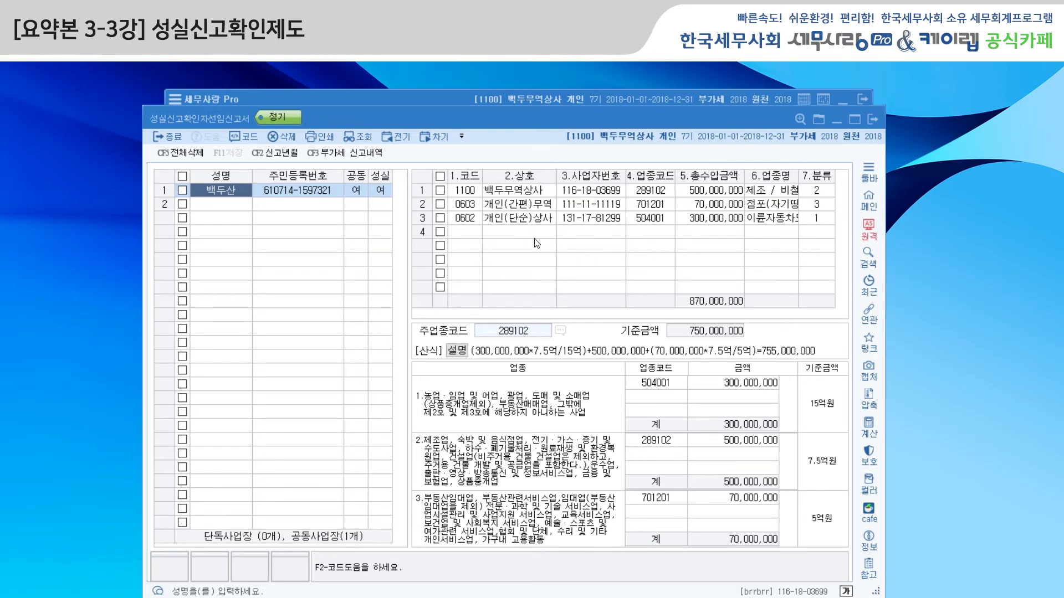
Step: Go through businesses 1100, 0603 and 0602 in the 성실신고확인자선임신고서, check the last two's 분류 codes, and close the form
click(514, 193)
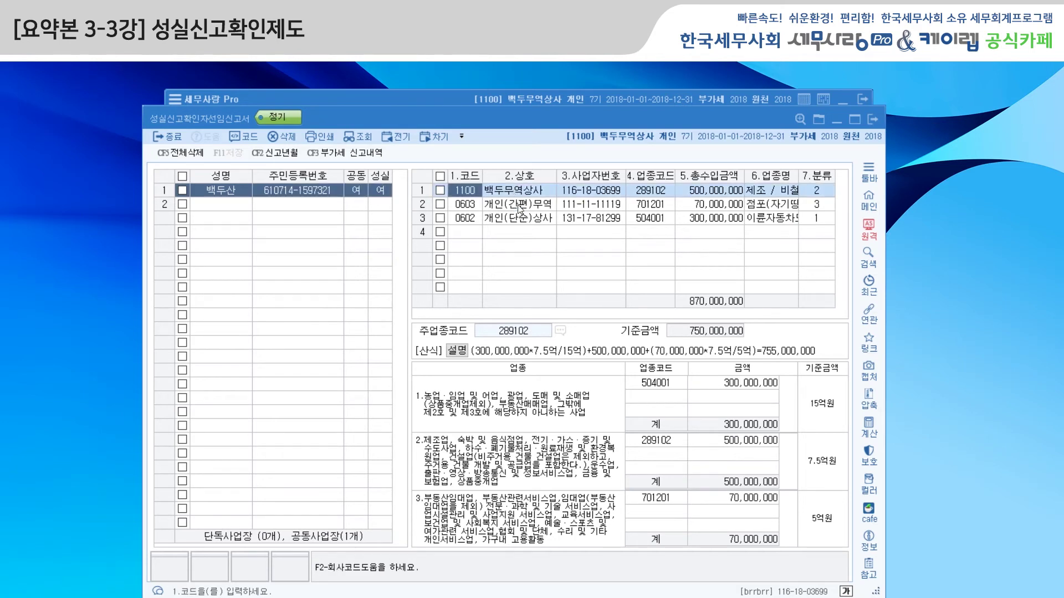
click(518, 206)
click(519, 216)
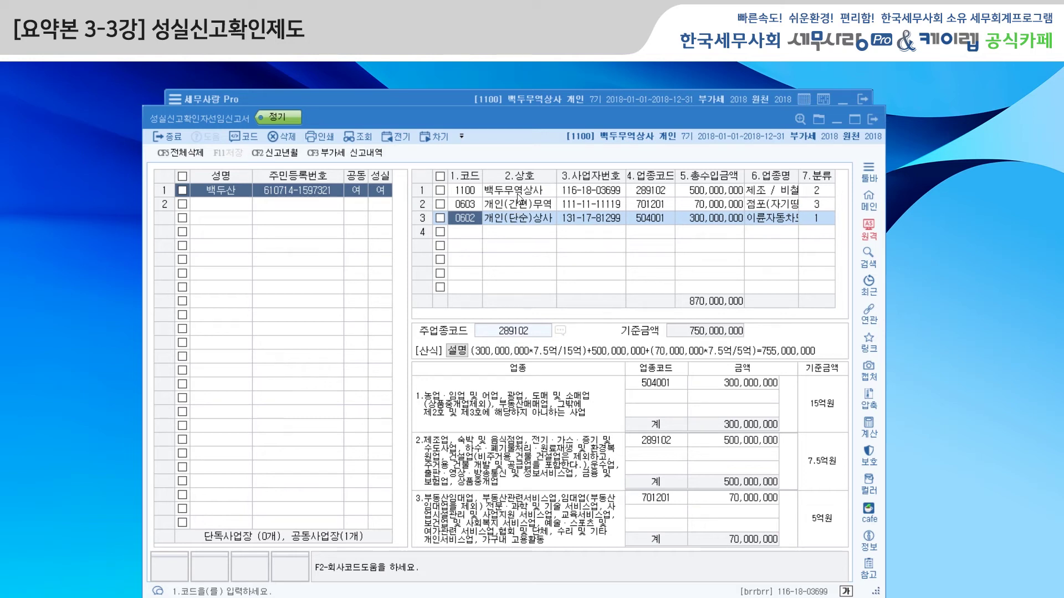
click(519, 194)
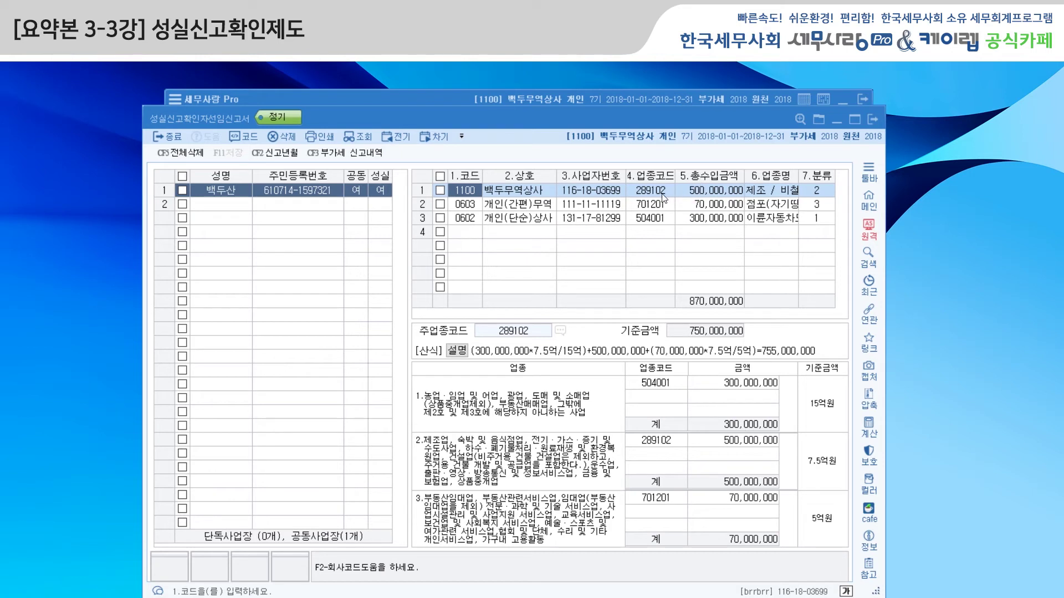
click(512, 205)
click(516, 221)
click(529, 208)
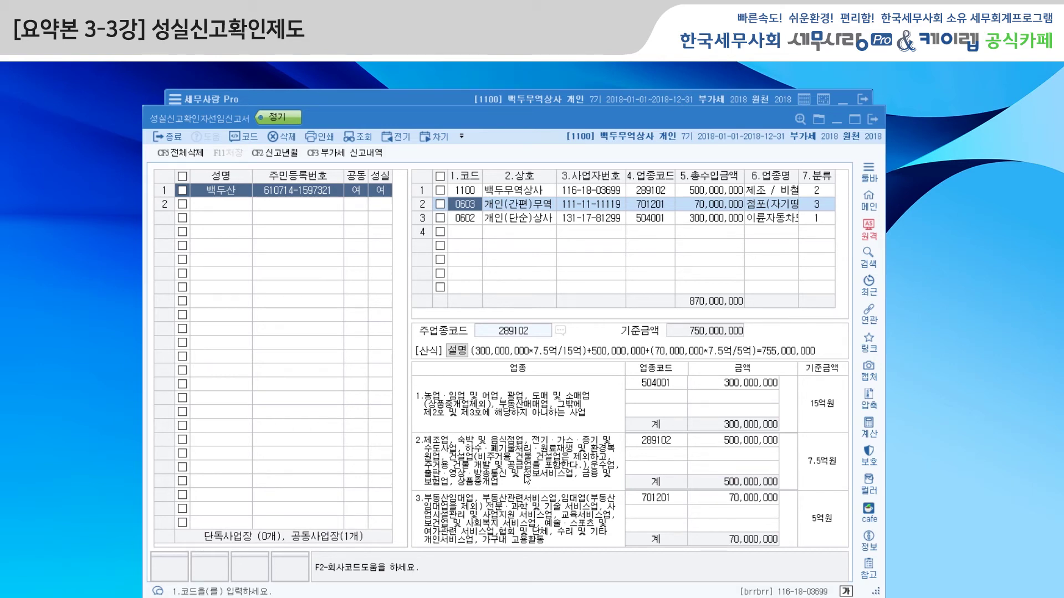
click(826, 209)
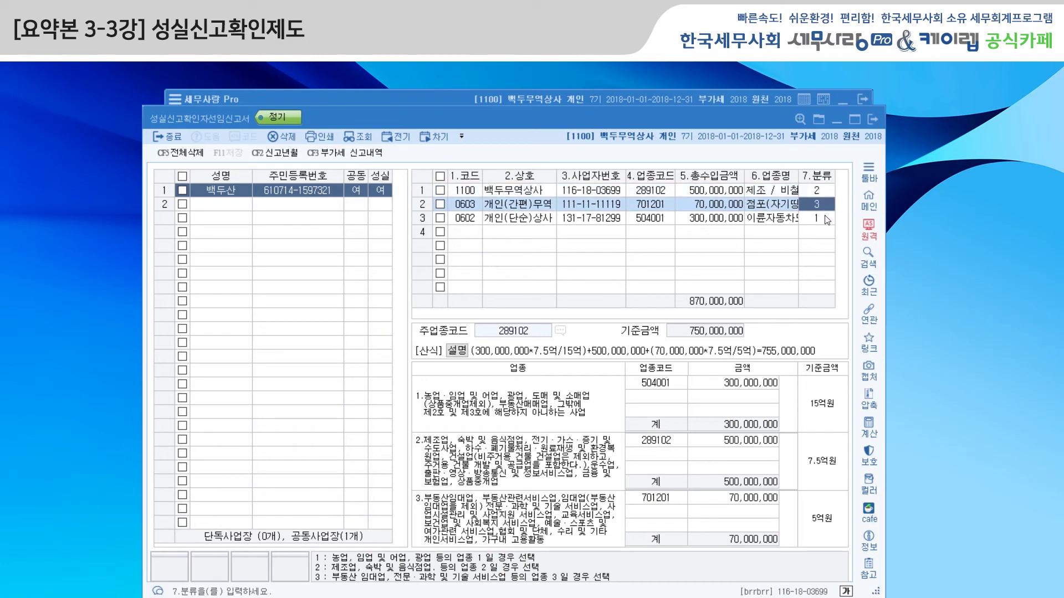
click(827, 220)
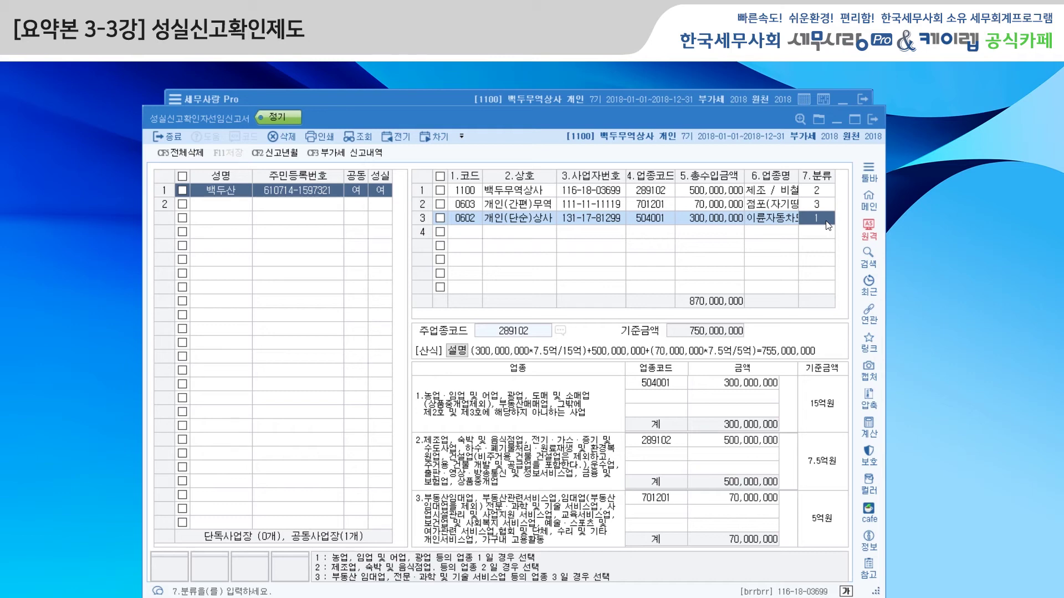
click(873, 117)
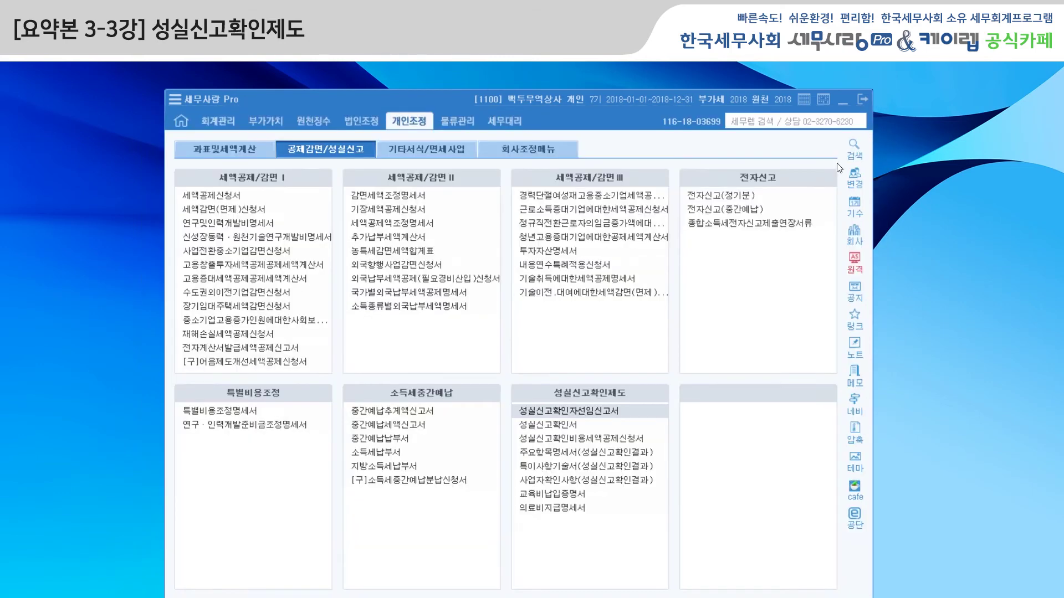
Step: Open the 성실신고확인서 form, review its taxpayer and confirmer details, and close it
click(570, 426)
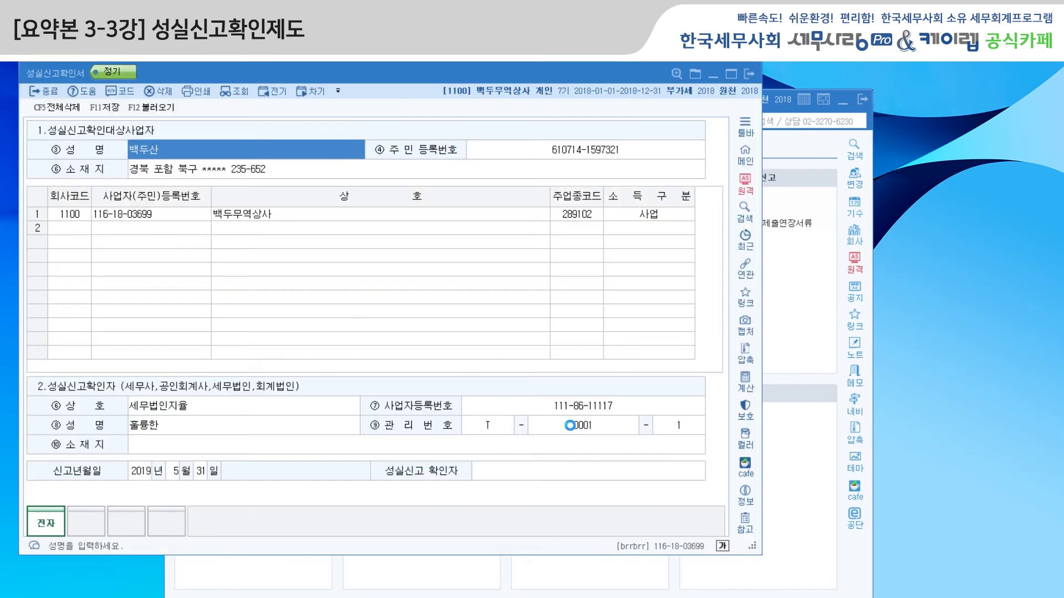
drag(414, 78, 529, 114)
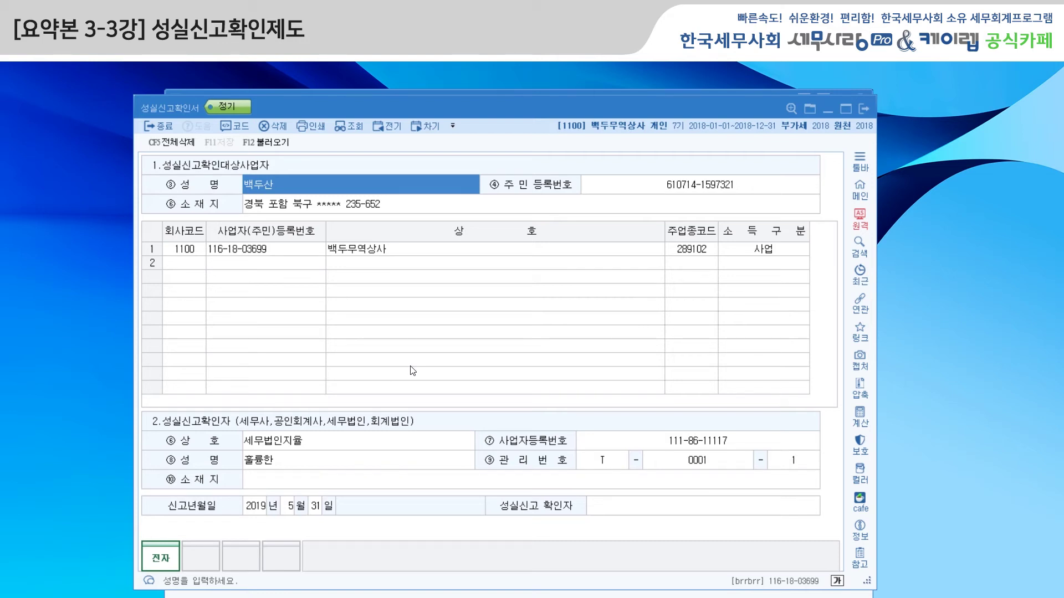
click(865, 109)
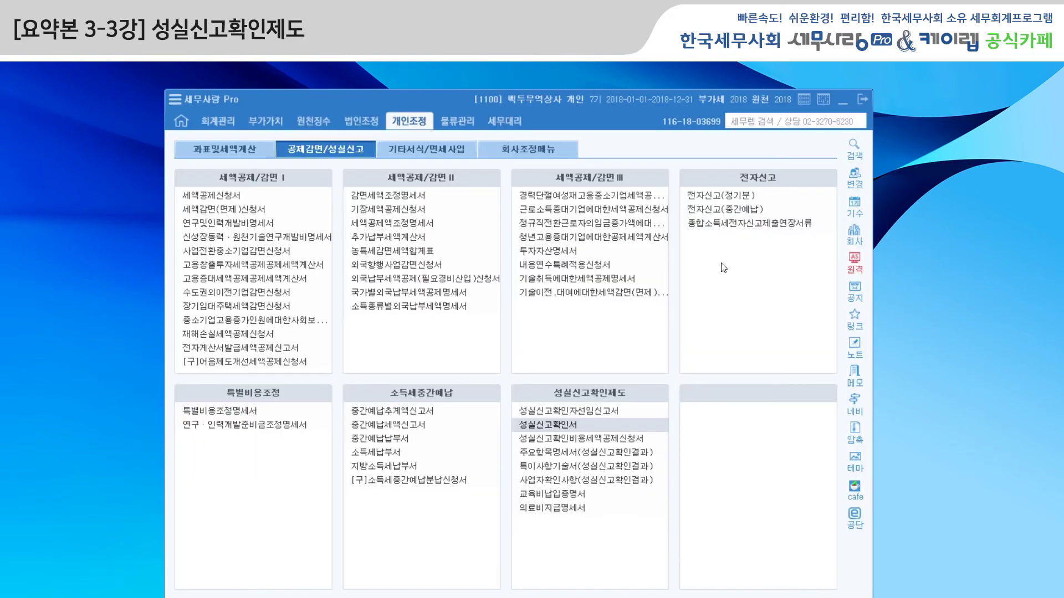
Step: Open the 성실신고확인비용세액공제신청서, review the confirmation cost, creditable amount and current-year credit row, and close the form
click(586, 442)
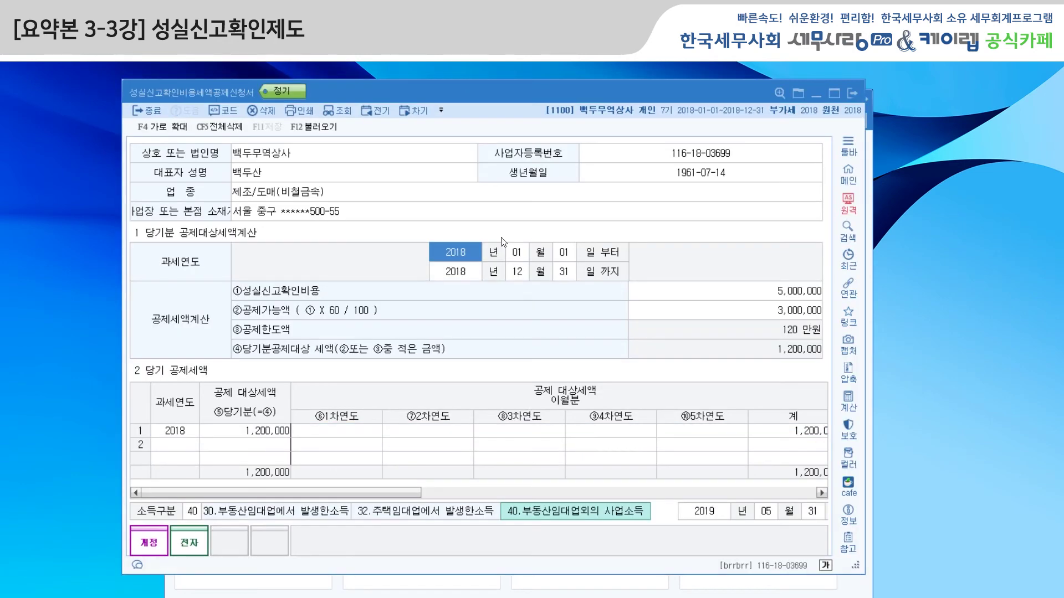
drag(494, 92, 503, 104)
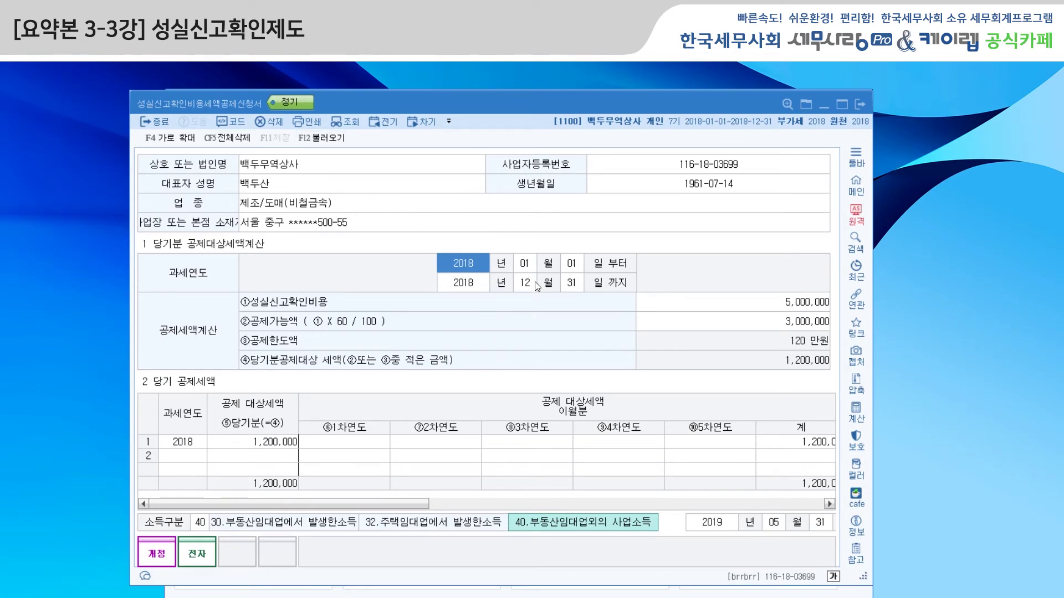
click(708, 309)
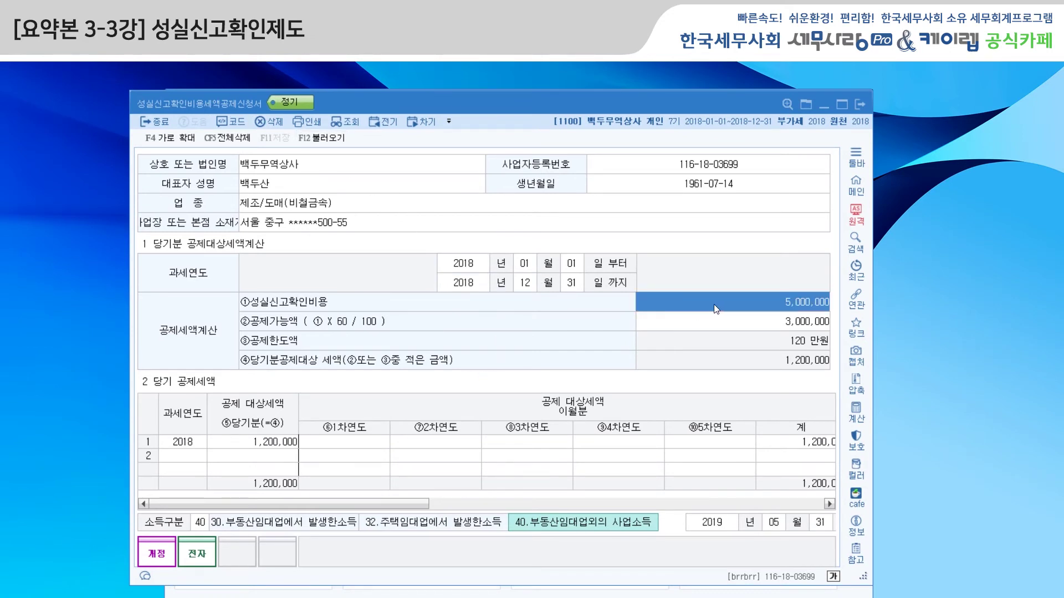
click(761, 325)
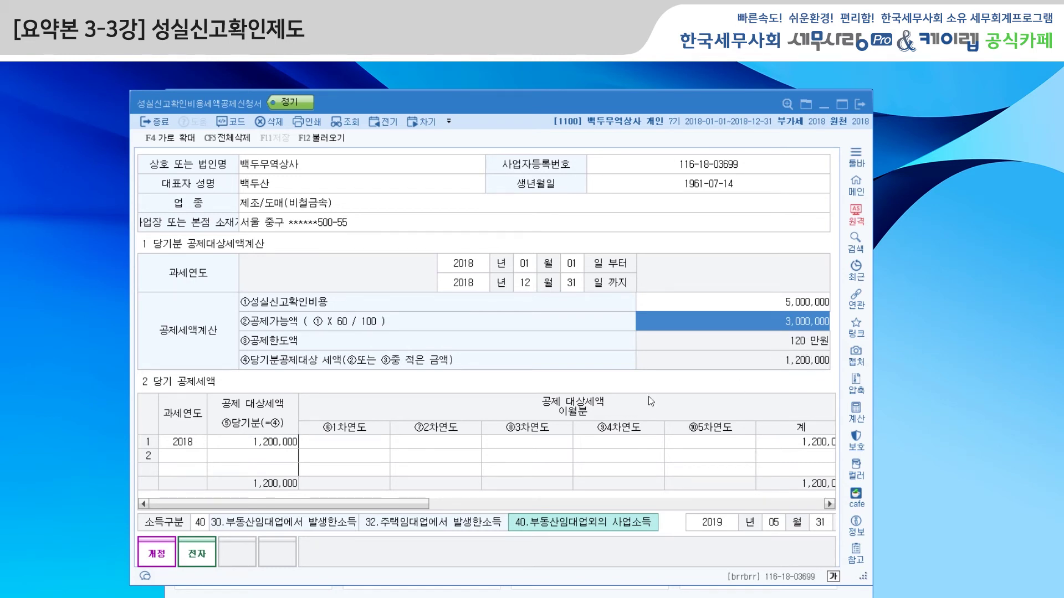
click(183, 446)
click(256, 446)
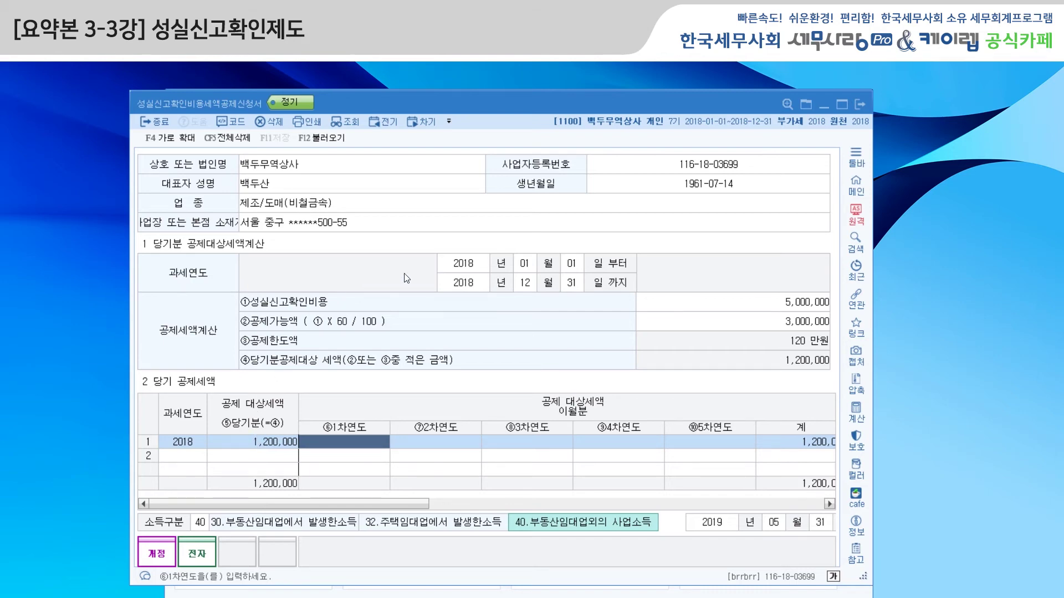
click(860, 105)
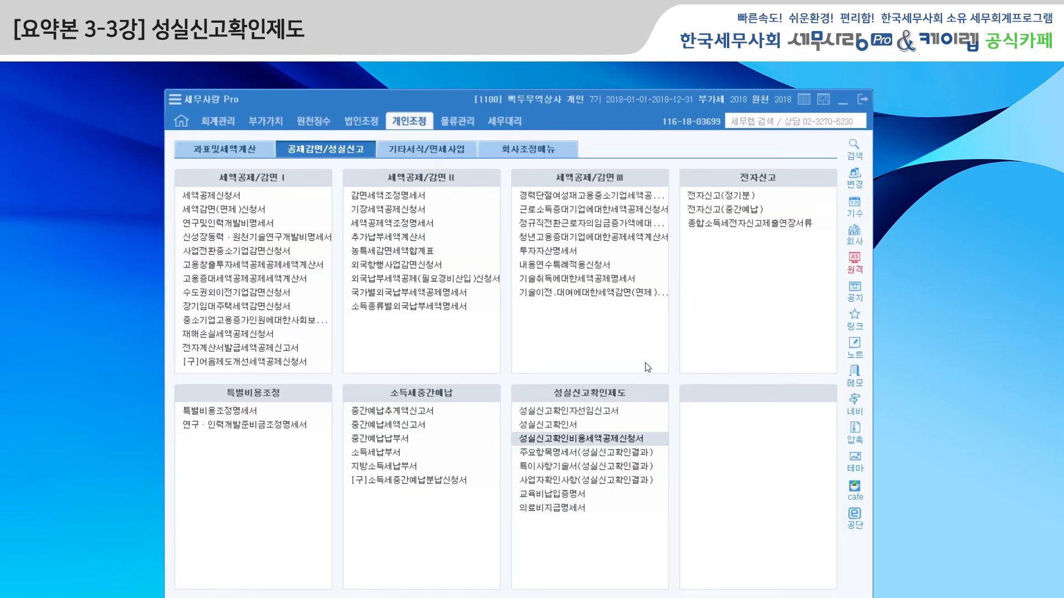
Step: Open the 주요항목명세서(성실신고확인결과), look through its four sections, and return to 주요사업내역
click(592, 451)
drag(430, 64, 512, 121)
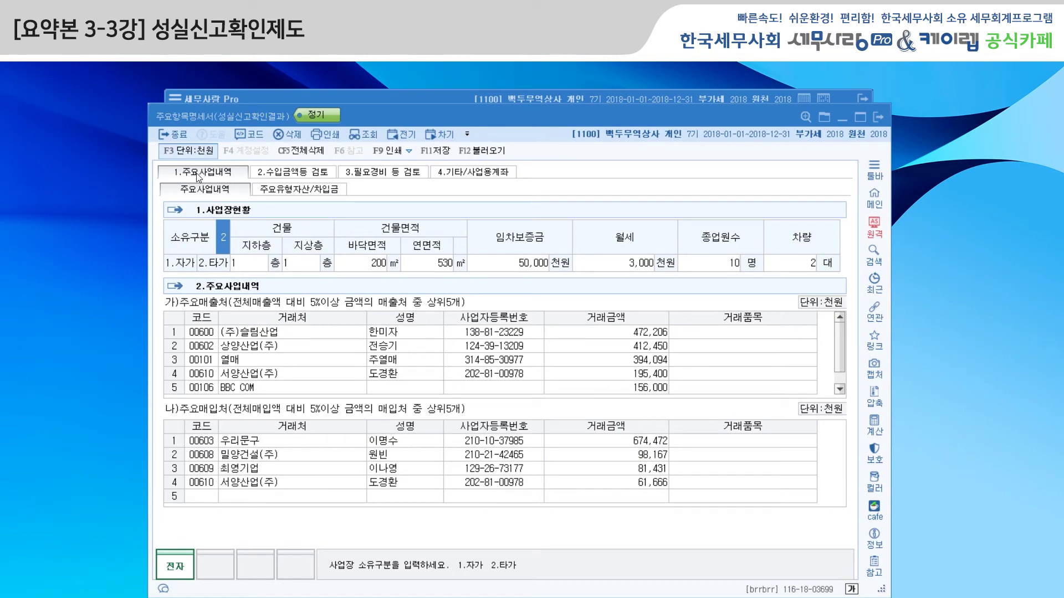
click(303, 176)
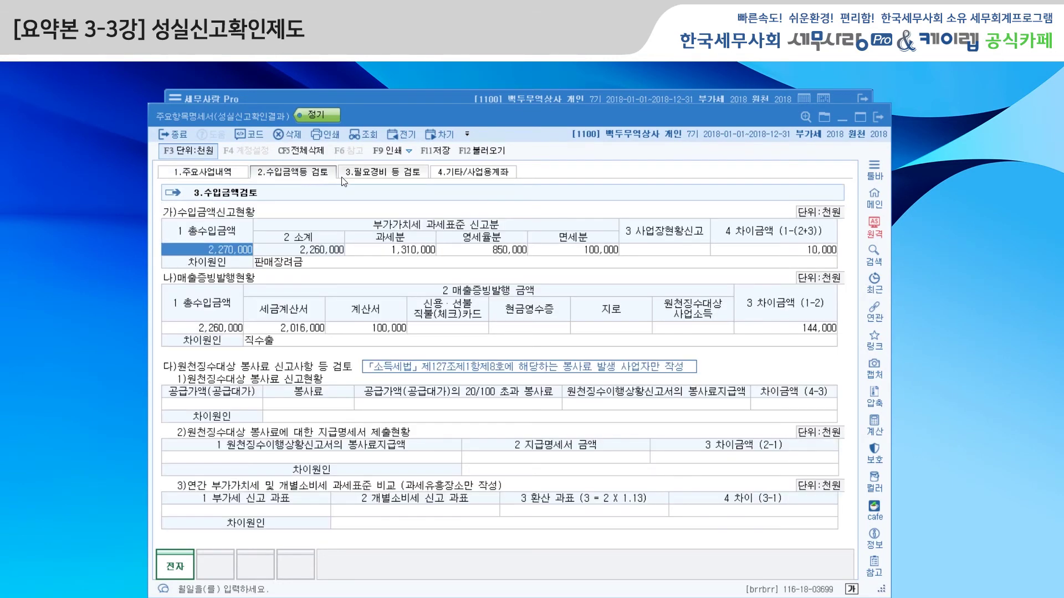
click(398, 176)
click(484, 176)
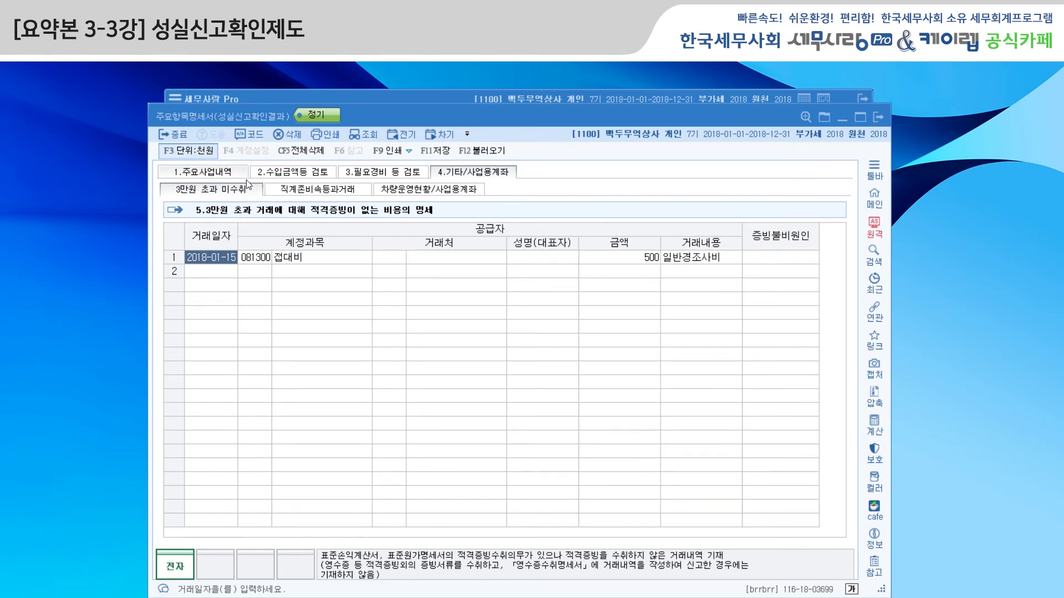
click(220, 176)
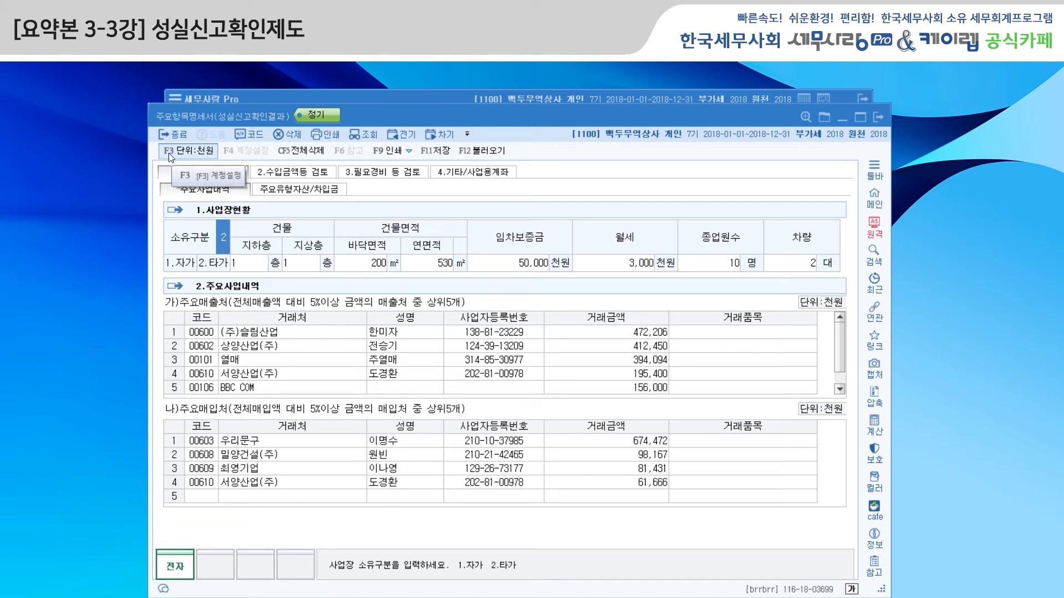
Step: Show the amounts in 원, return the unit to 천원, and check the 주요매출처 amounts and the 주요유형자산/차입금 section
click(193, 155)
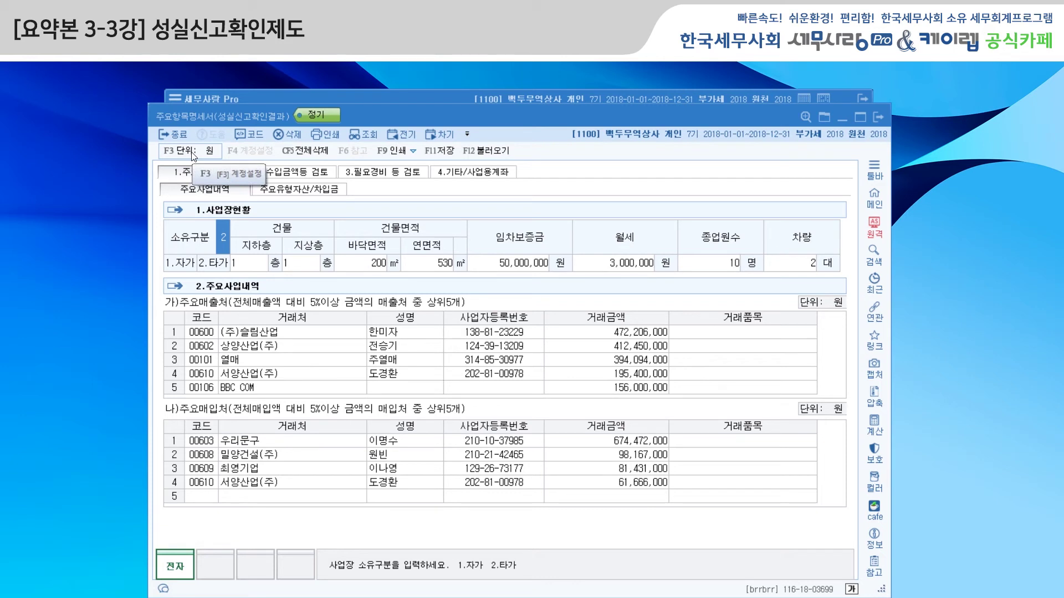
click(193, 155)
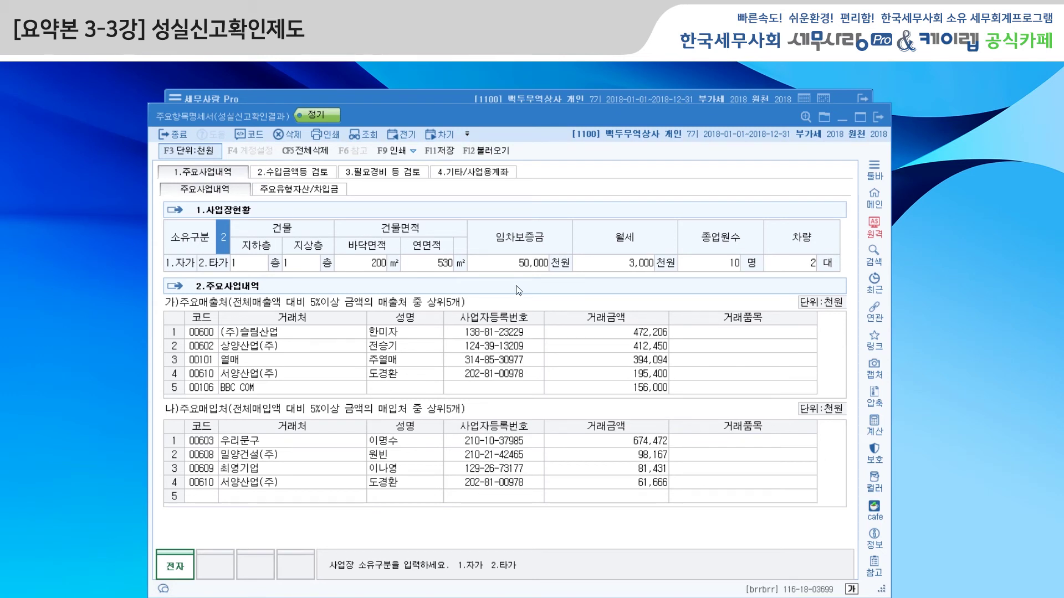
click(611, 338)
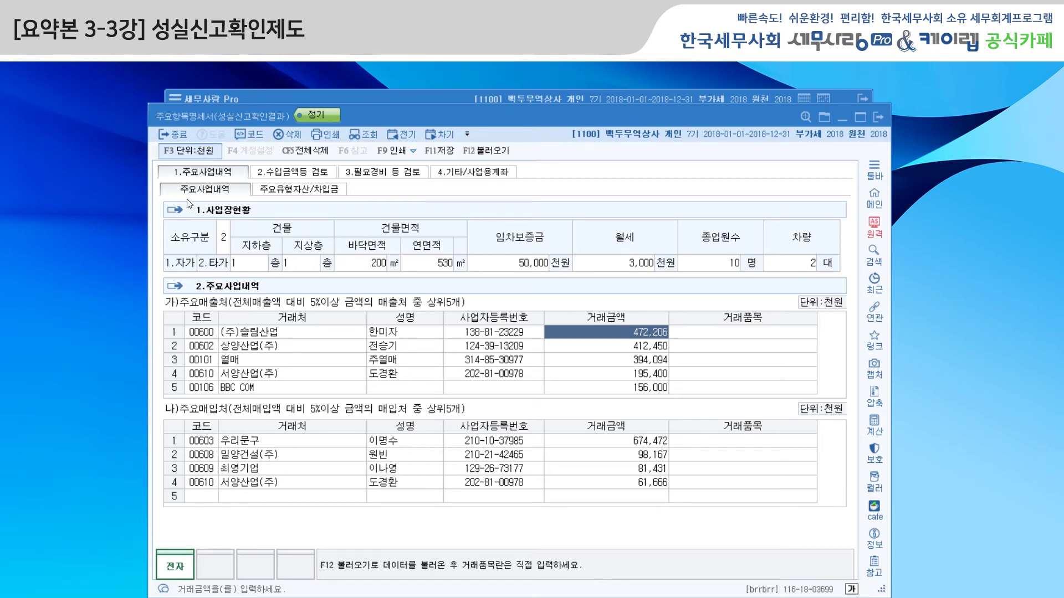
click(304, 191)
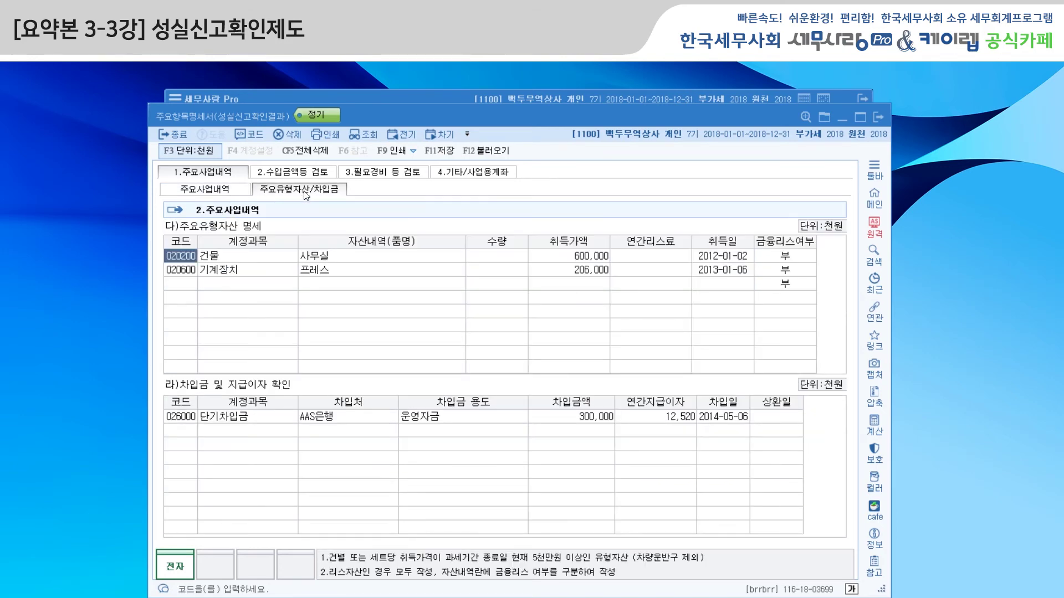
click(214, 195)
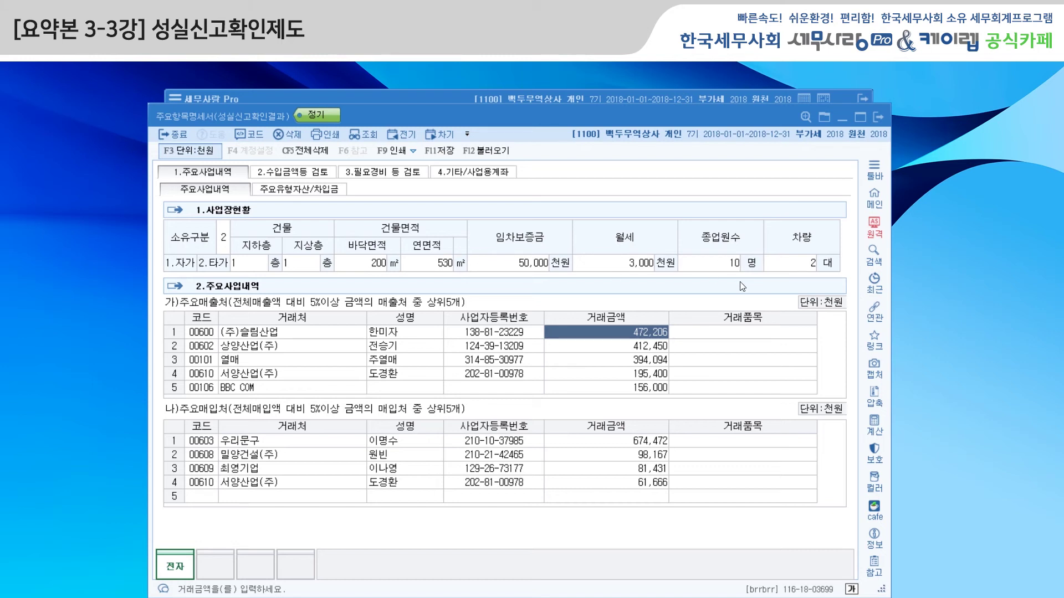
Step: Reload the data of the 주요매출처 table and of the 주요매입처 table in 주요사업내역
click(248, 332)
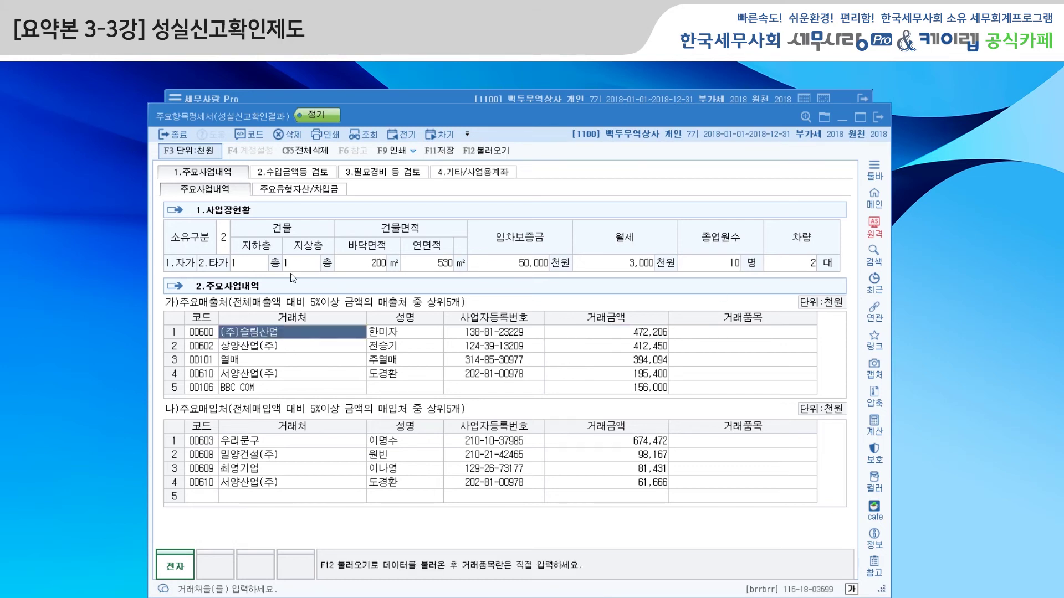
click(485, 151)
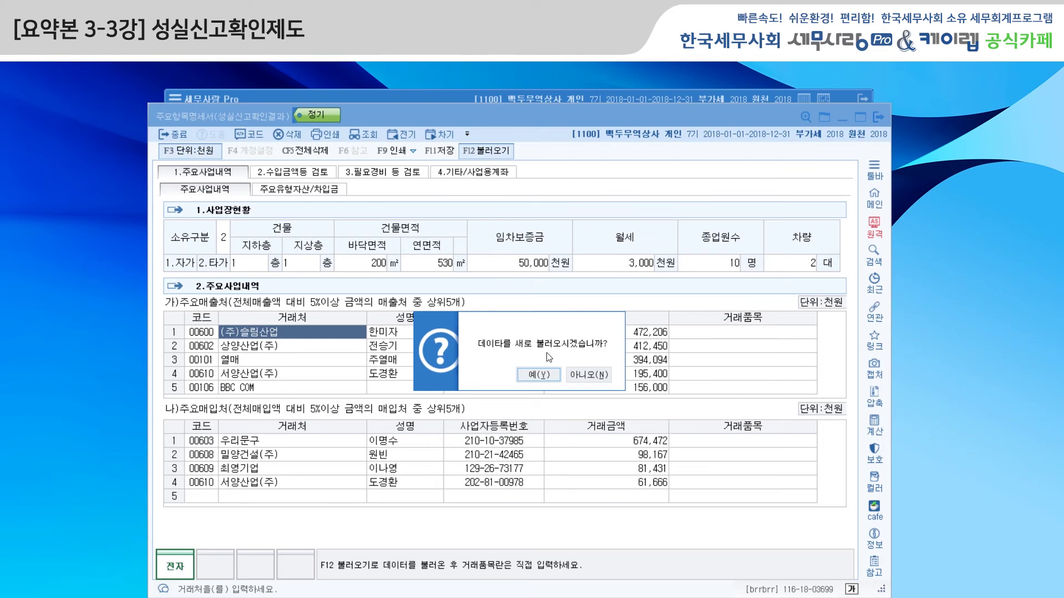
click(550, 374)
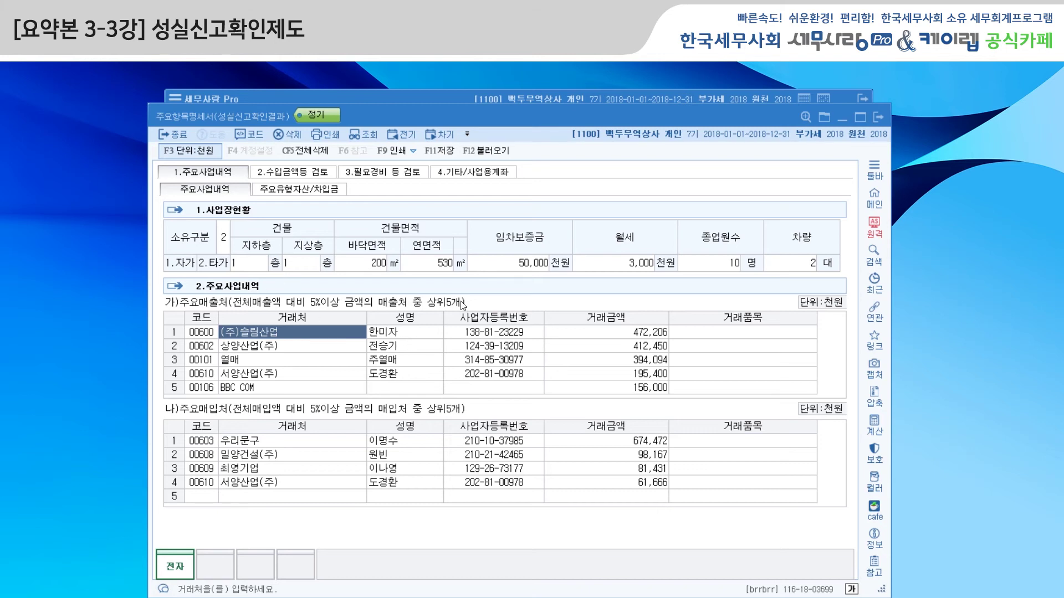
click(294, 442)
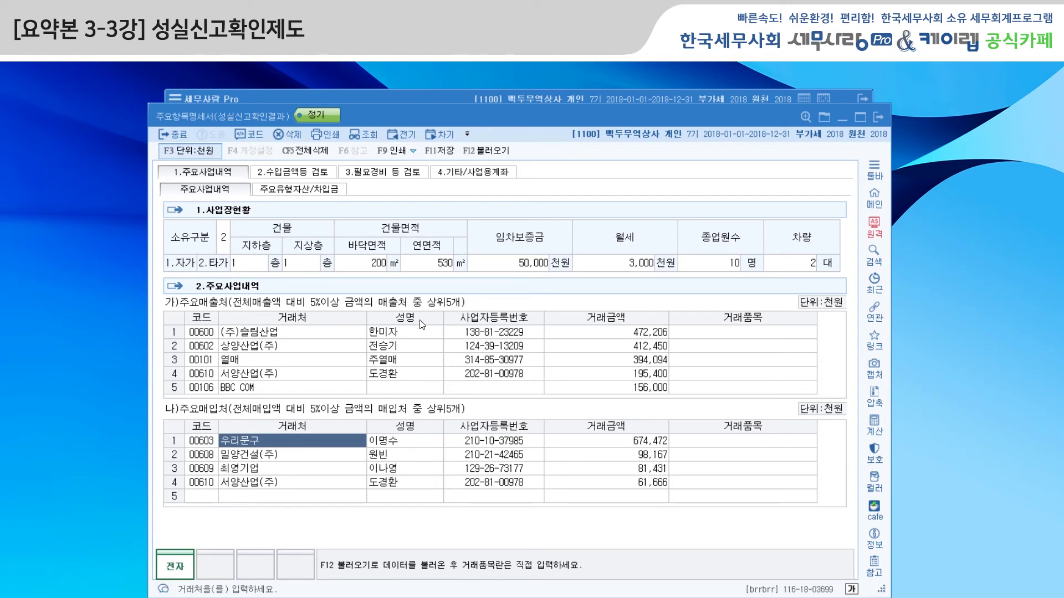
click(488, 157)
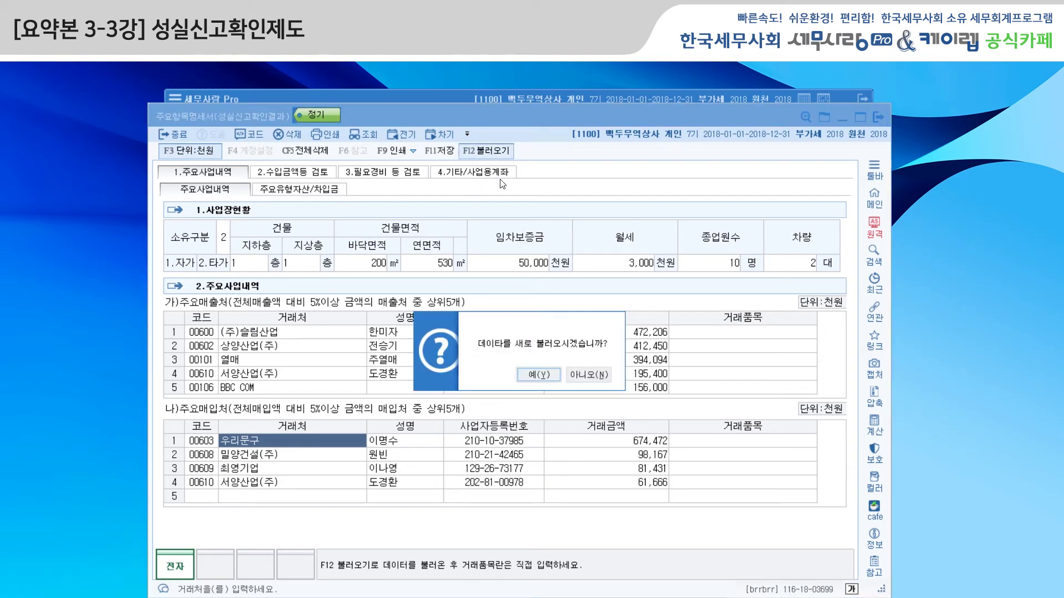
click(549, 379)
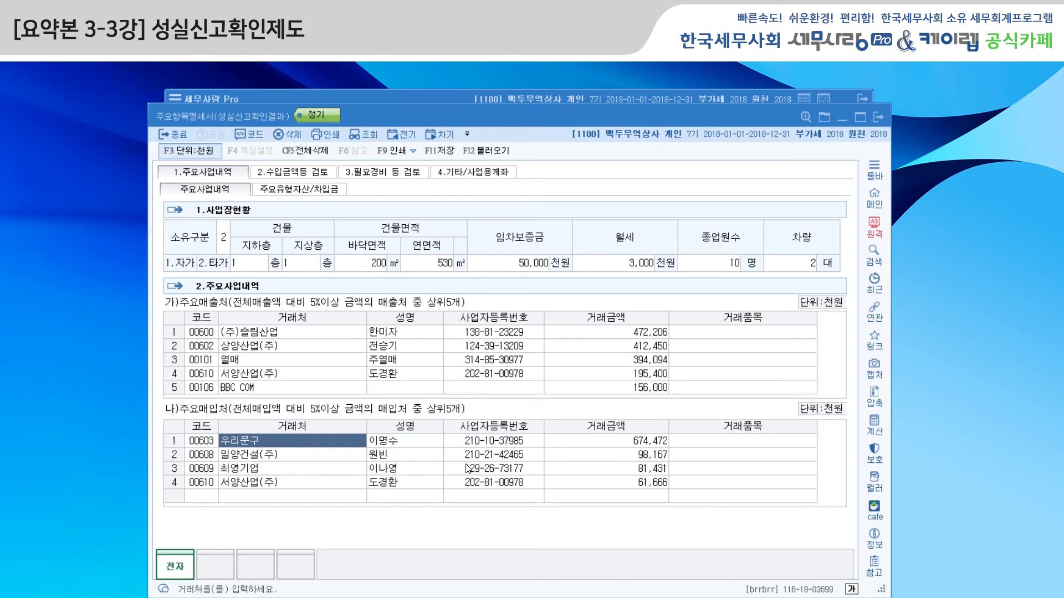
Step: Reload the 주요유형자산 명세 for 건물, 기계장치 and 비품, limited to assets of at least 5,000만원 each
click(292, 191)
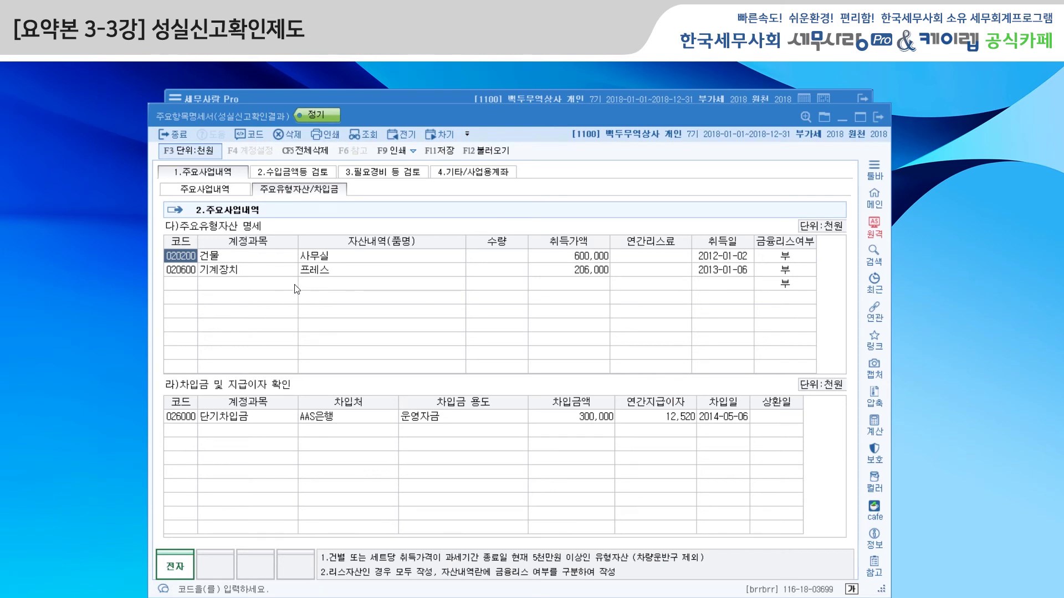
click(495, 152)
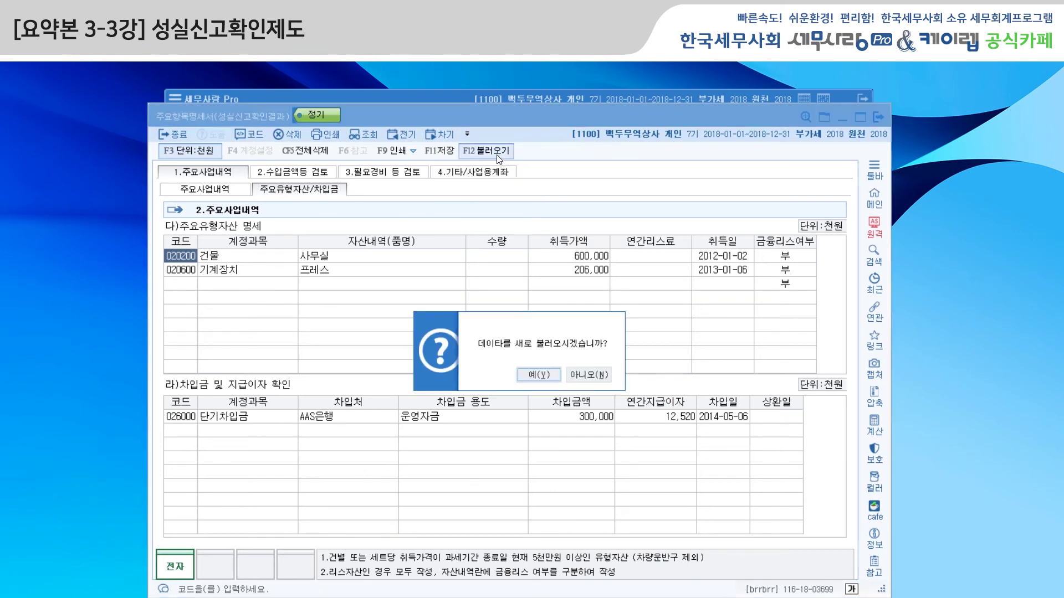
click(556, 380)
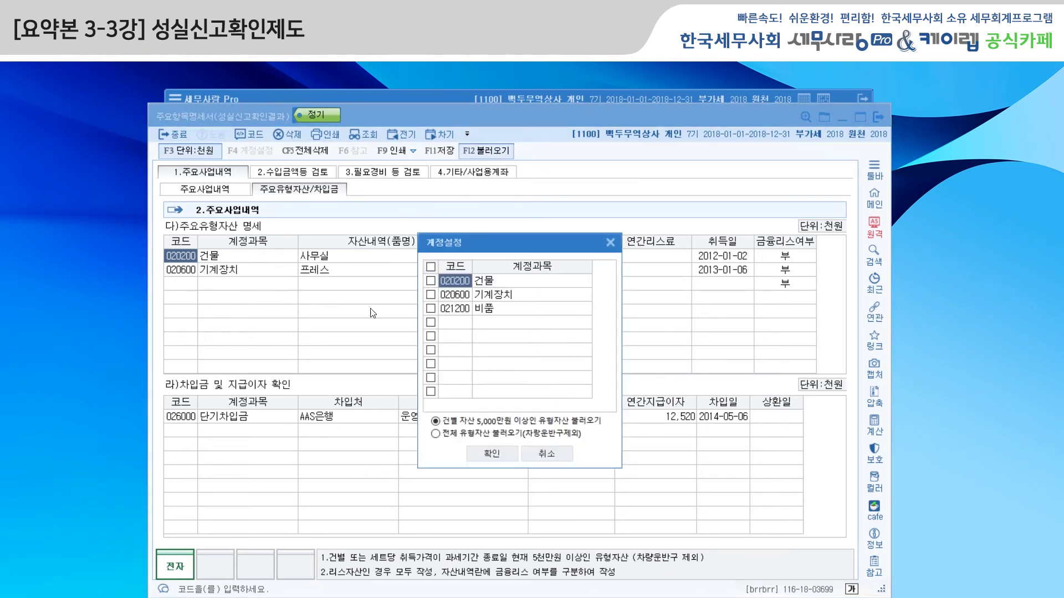
click(430, 281)
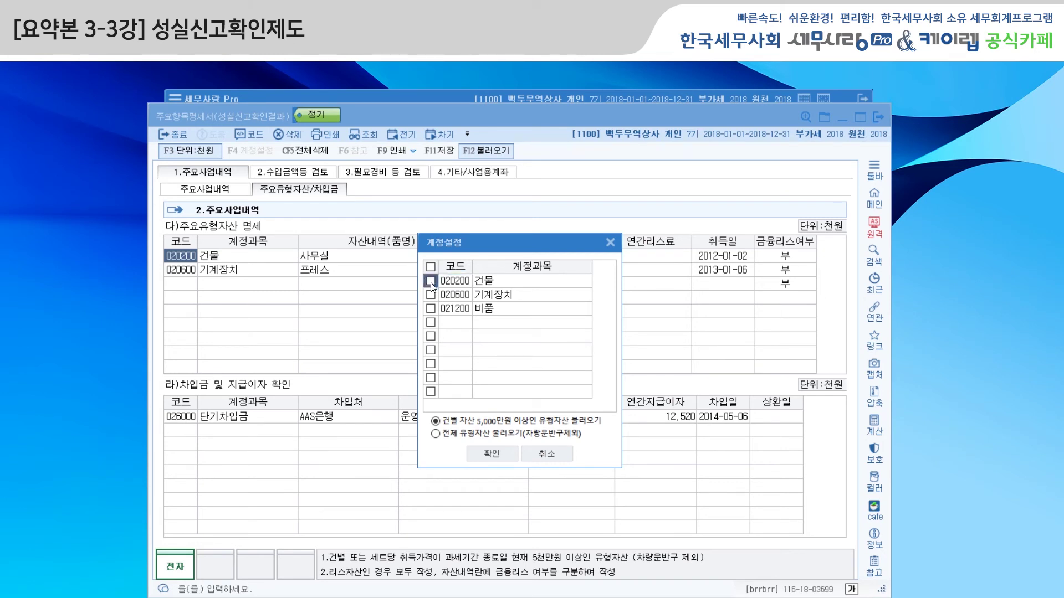
click(431, 294)
click(431, 309)
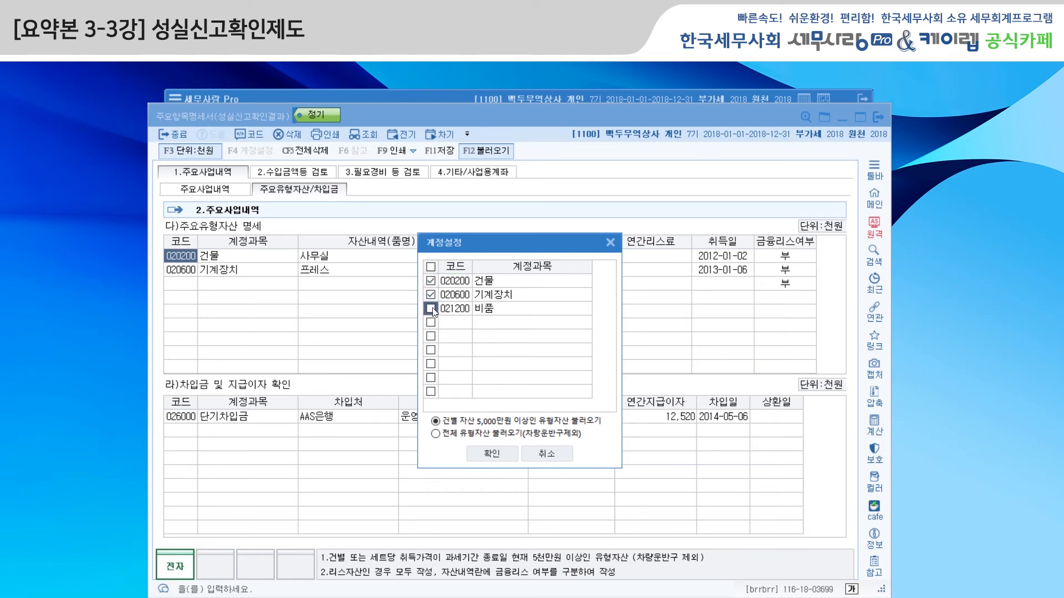
click(489, 454)
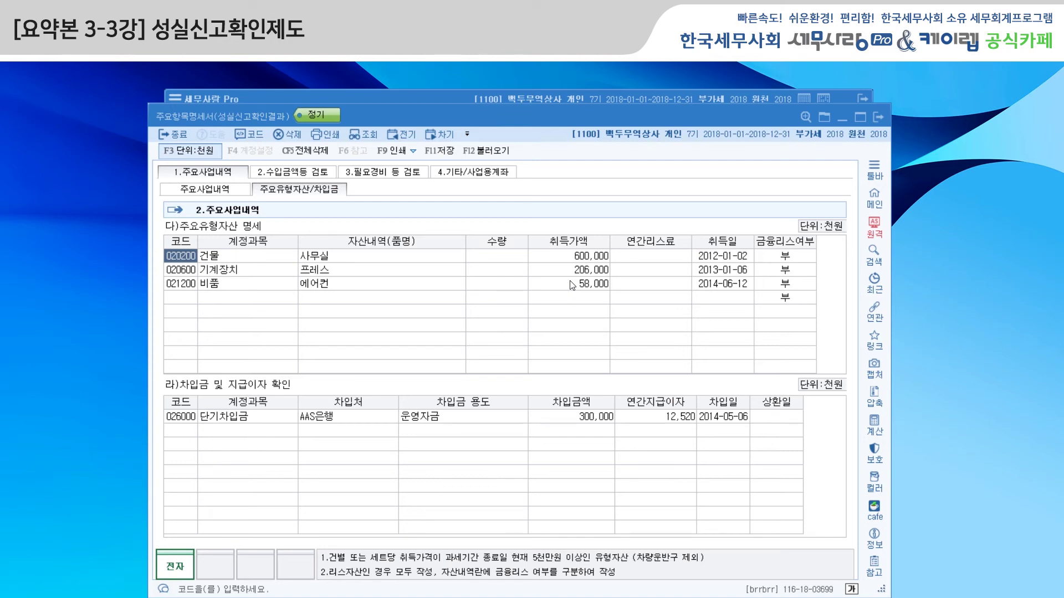
Step: Delete the 비품 (에어컨) row from the 주요유형자산 명세
click(274, 288)
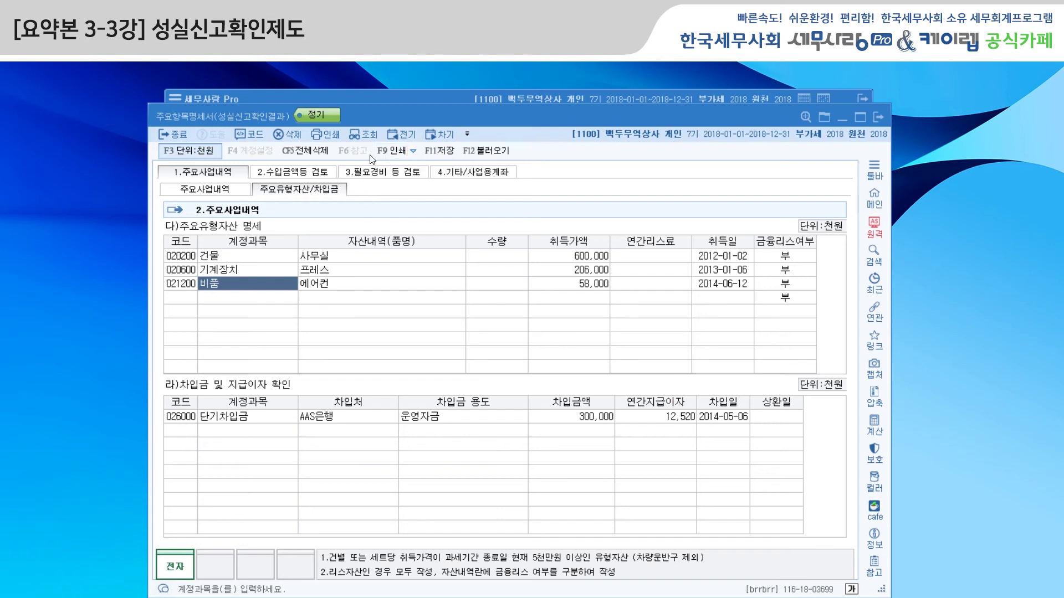
click(295, 136)
click(517, 372)
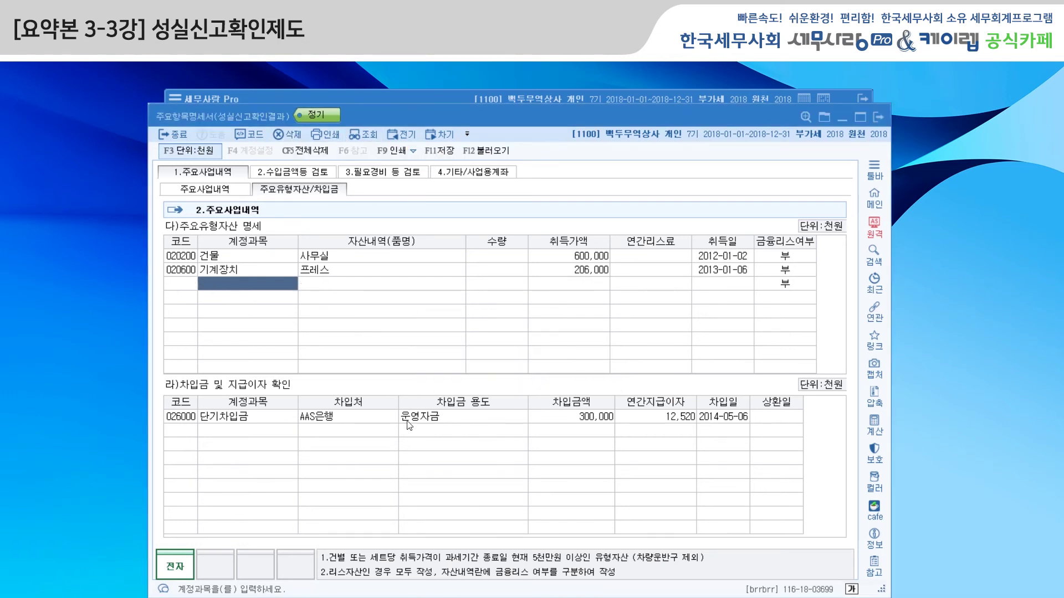
Step: Reload the 차입금 및 지급이자 확인 table with the 단기차입금 and 장기차입금 accounts selected
click(282, 420)
click(467, 154)
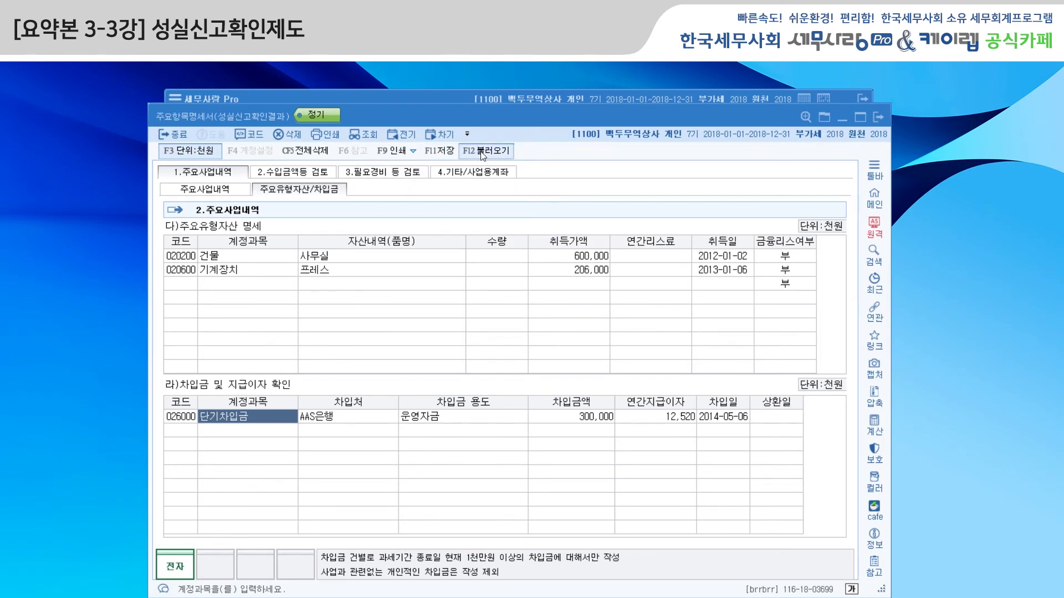
click(542, 375)
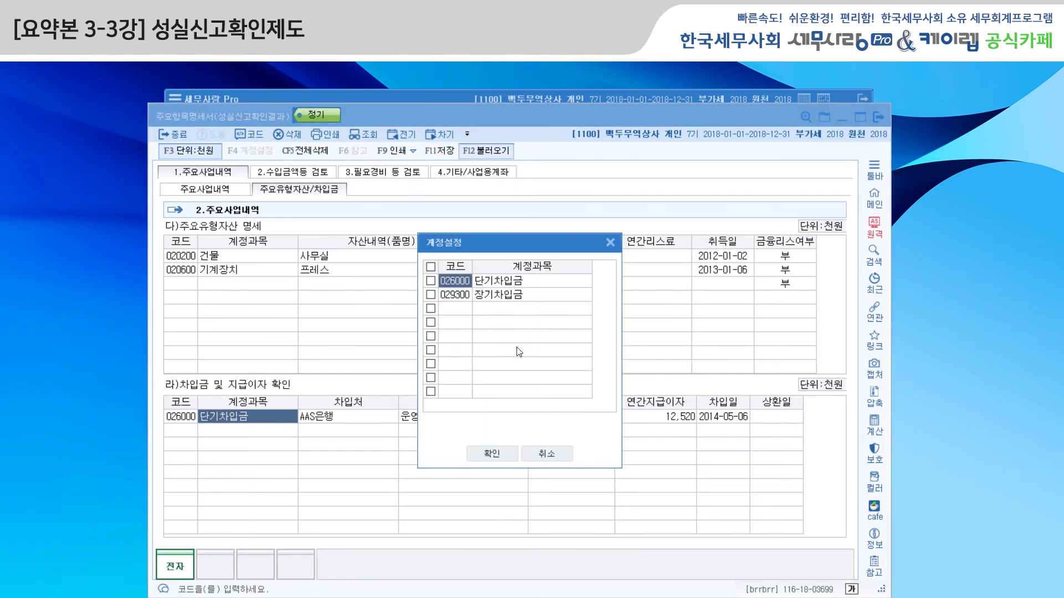
click(430, 268)
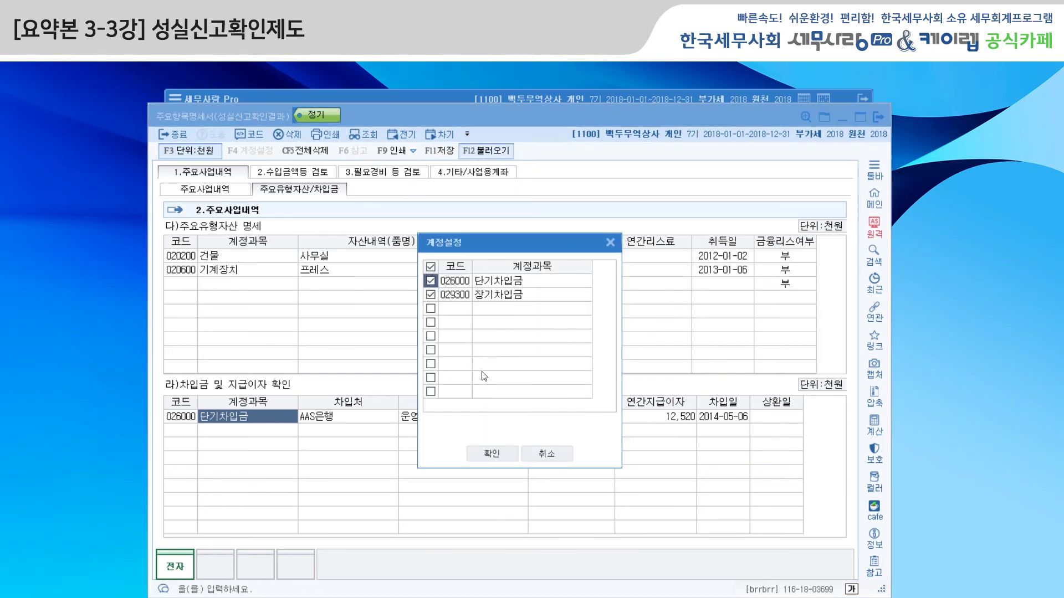
click(492, 454)
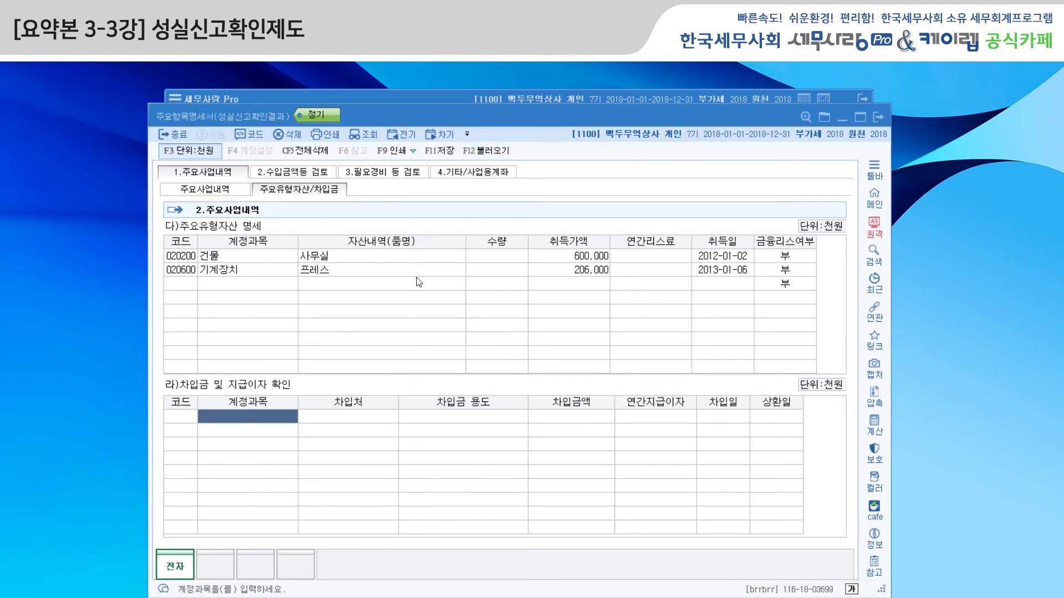
Step: Reload the 차입금 및 지급이자 확인 table again, selecting the 장기차입금 account
click(200, 411)
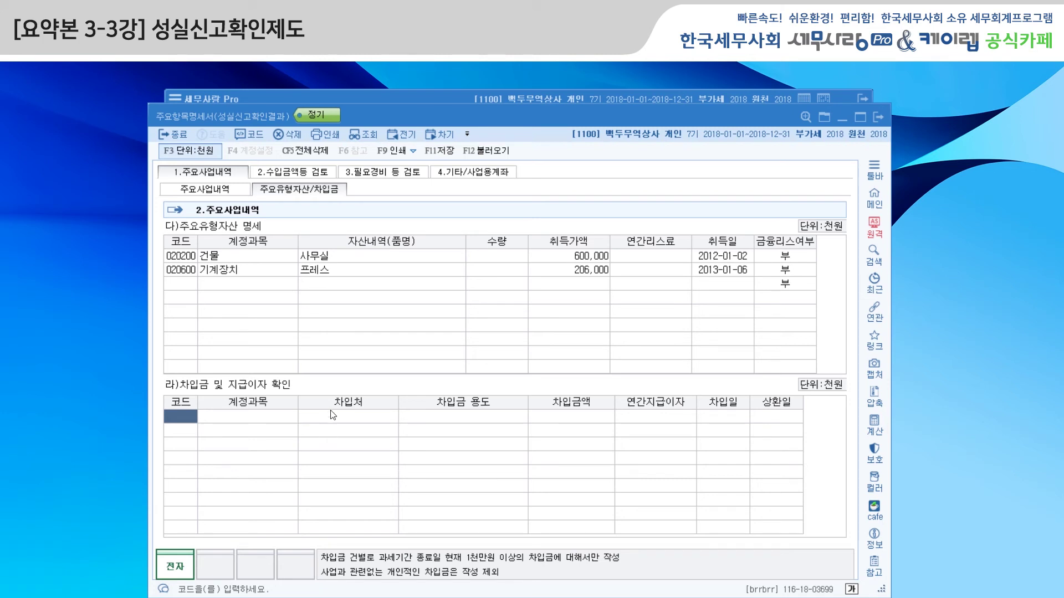
click(371, 137)
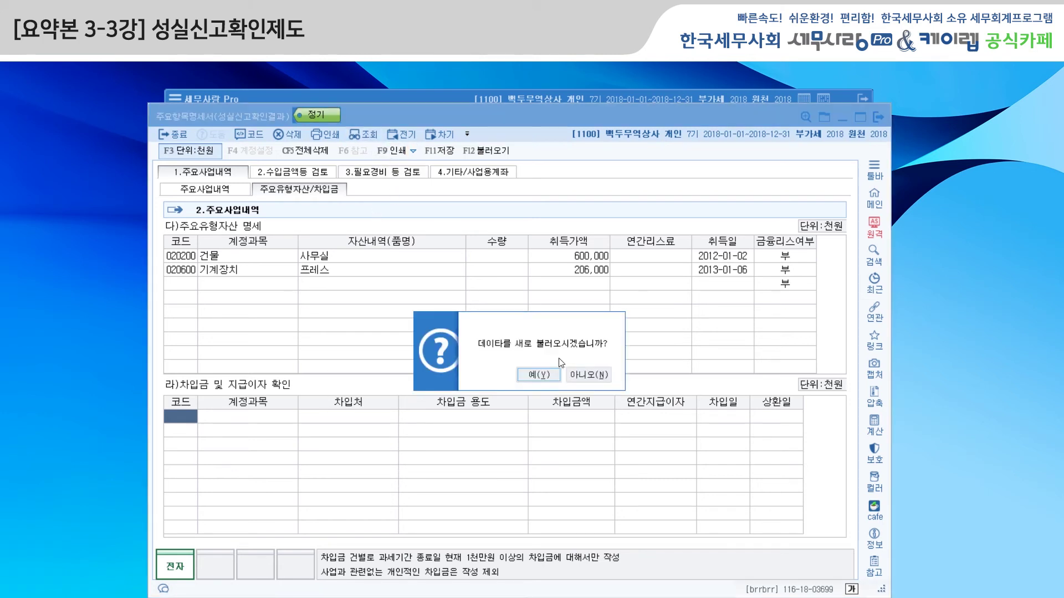
click(553, 375)
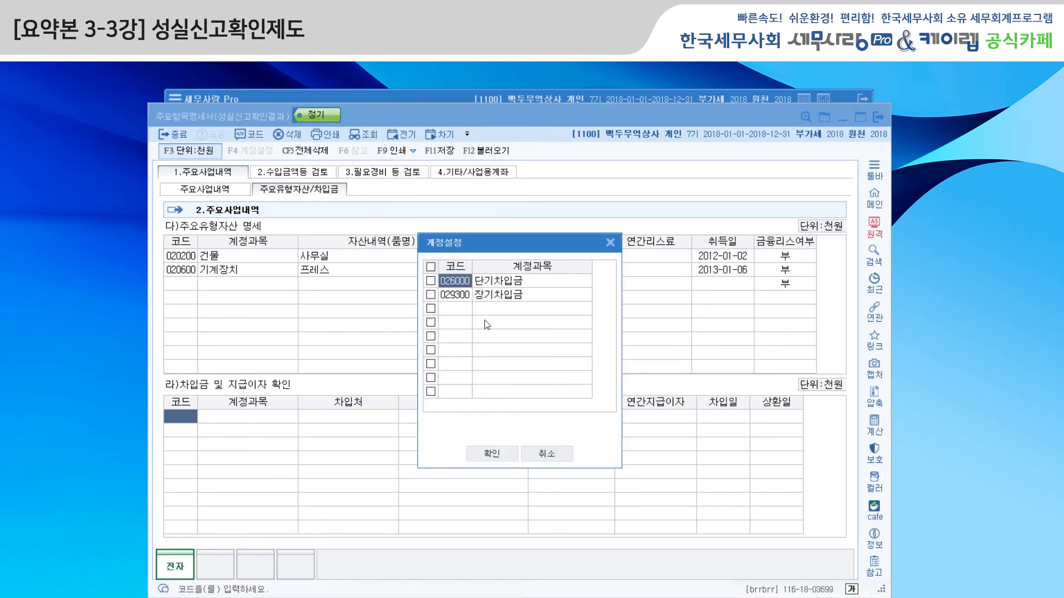
click(431, 295)
click(493, 454)
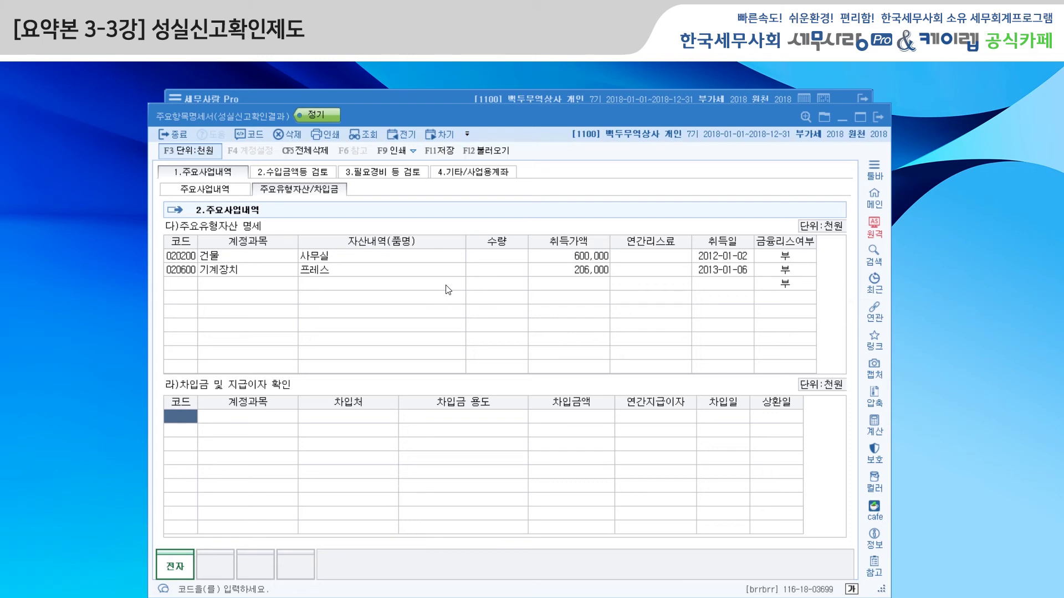
Step: Examine the amounts, differences and 차이원인 entries of 수입금액신고현황 and 매출증빙발행현황 in 수입금액등 검토, declining the data reload
click(314, 176)
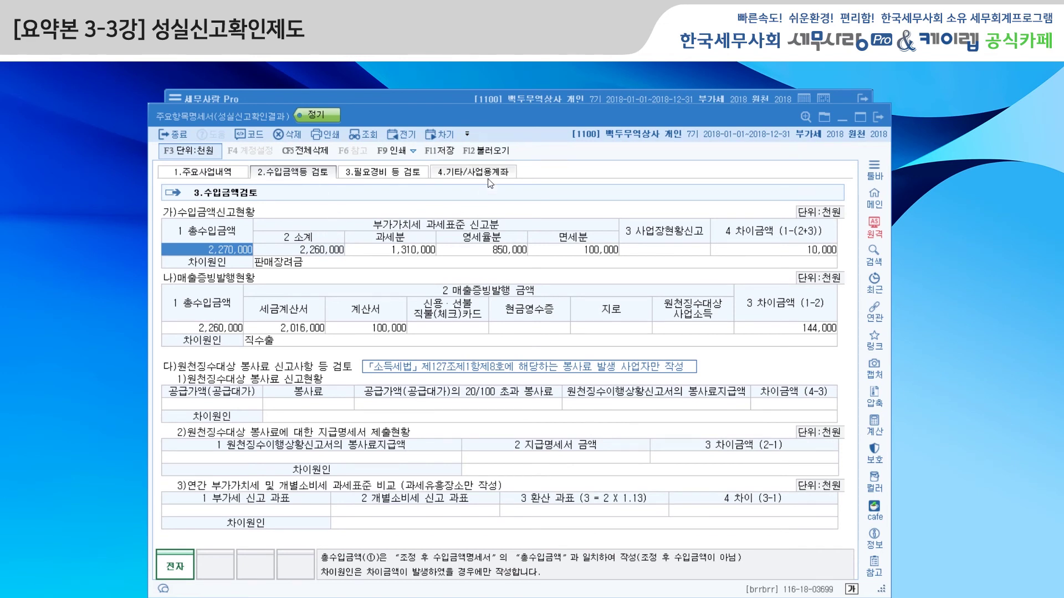
click(492, 152)
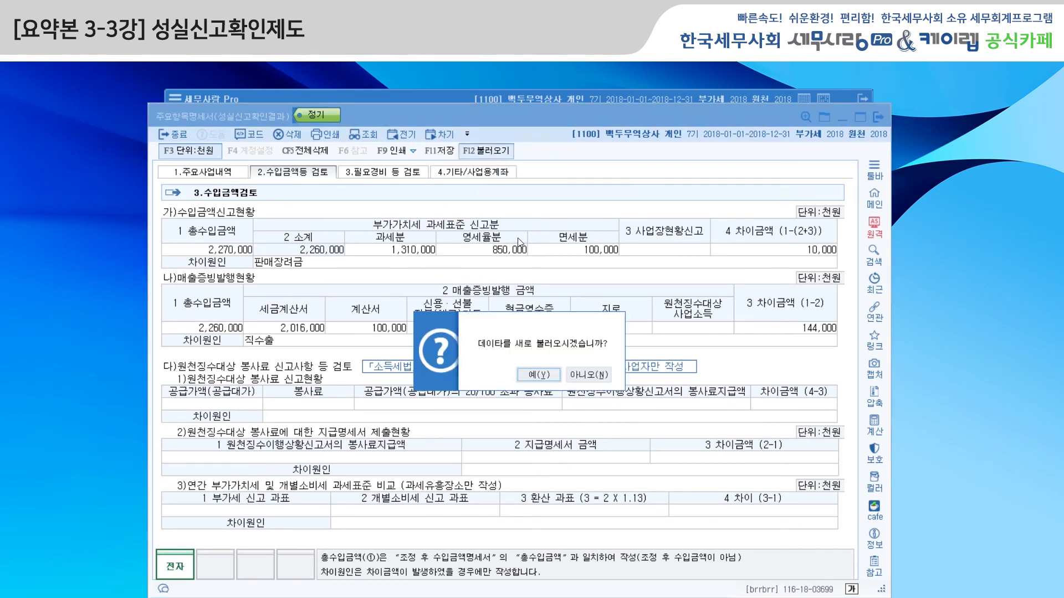
click(584, 376)
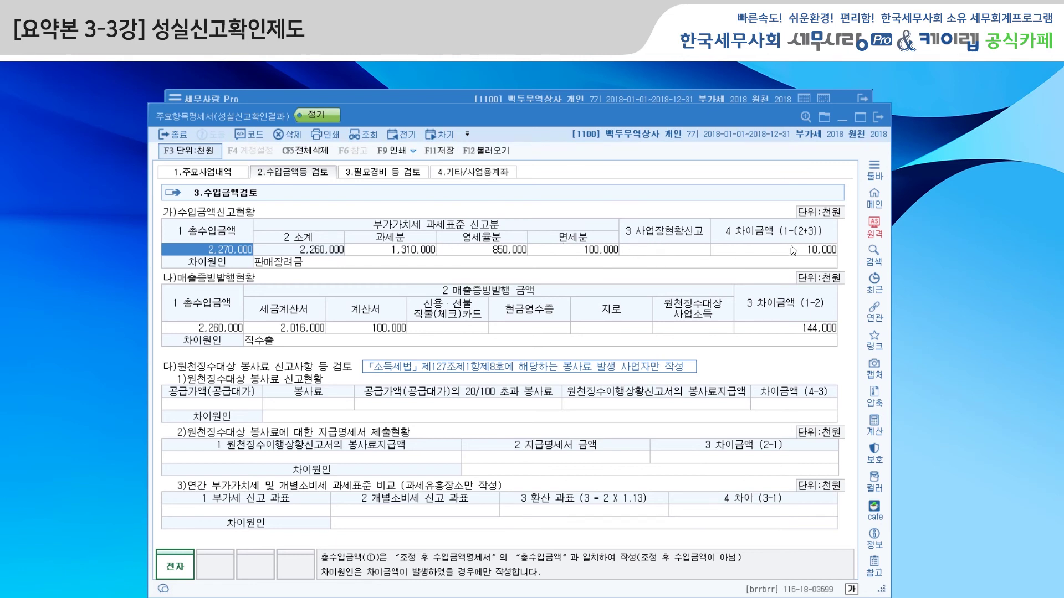
click(354, 264)
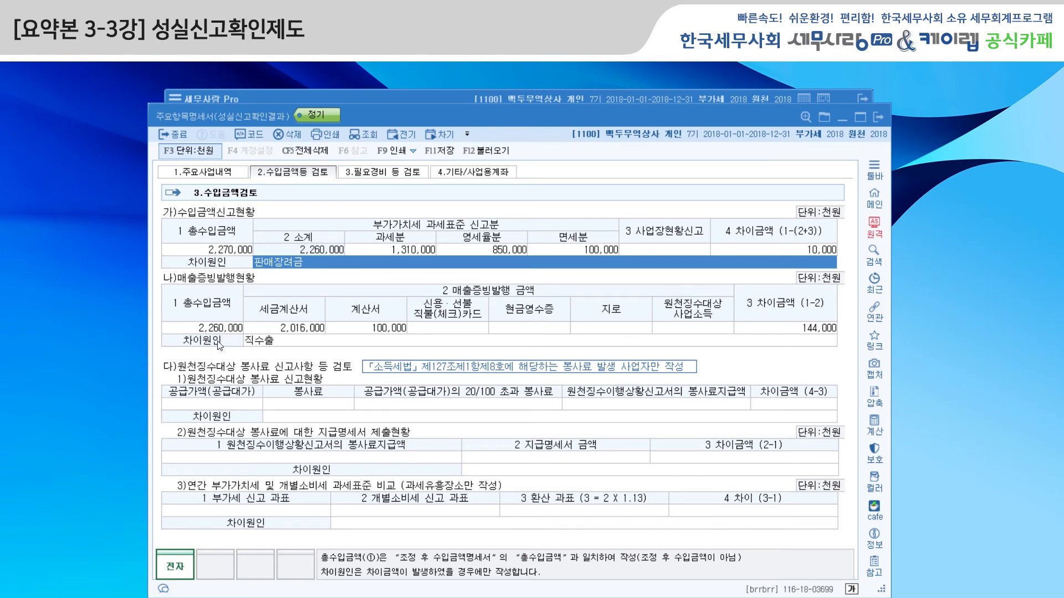
click(310, 332)
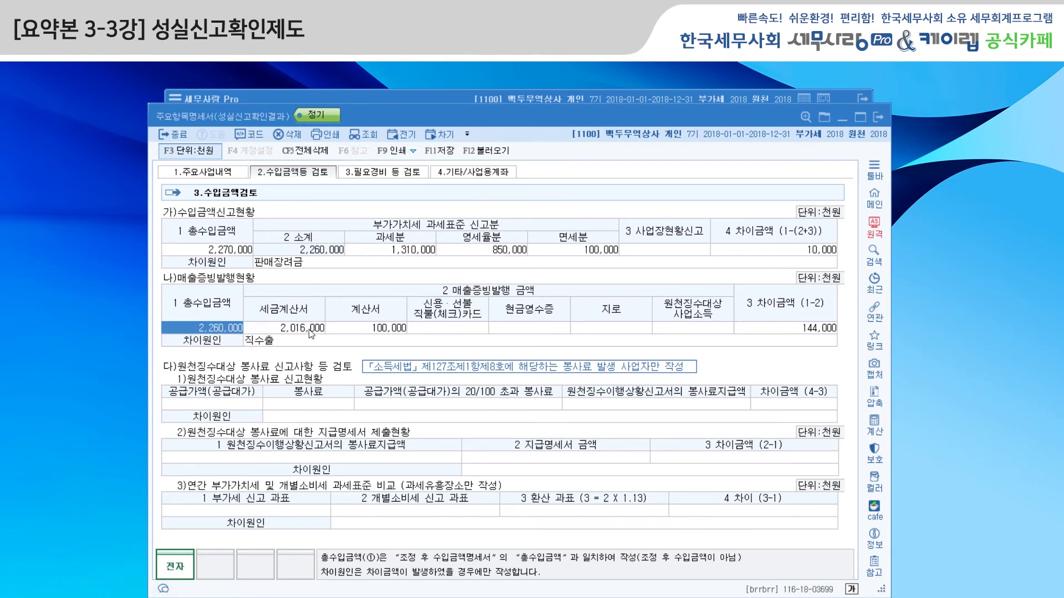
click(376, 333)
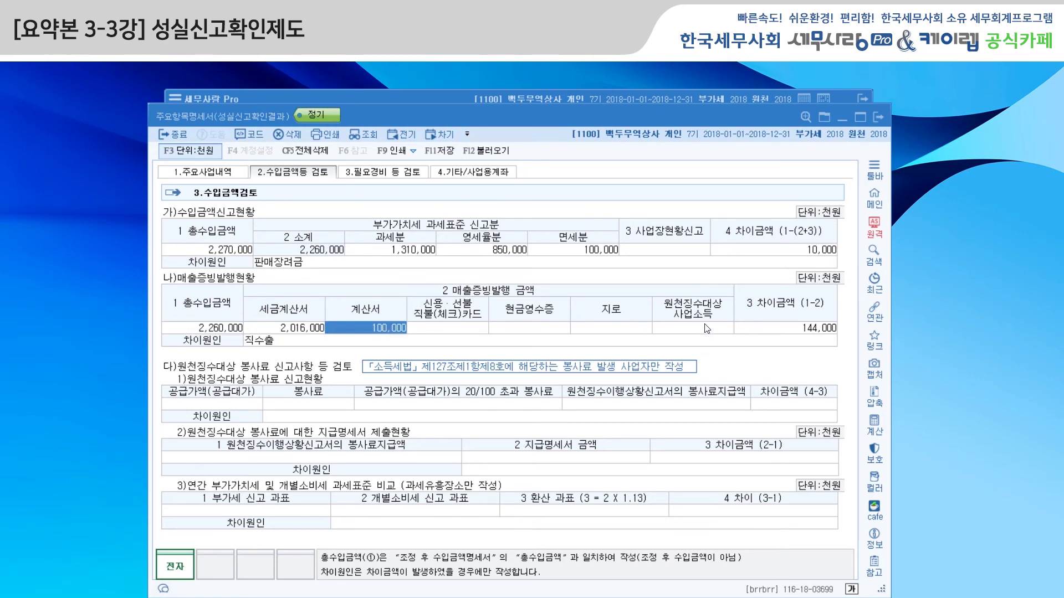
click(796, 331)
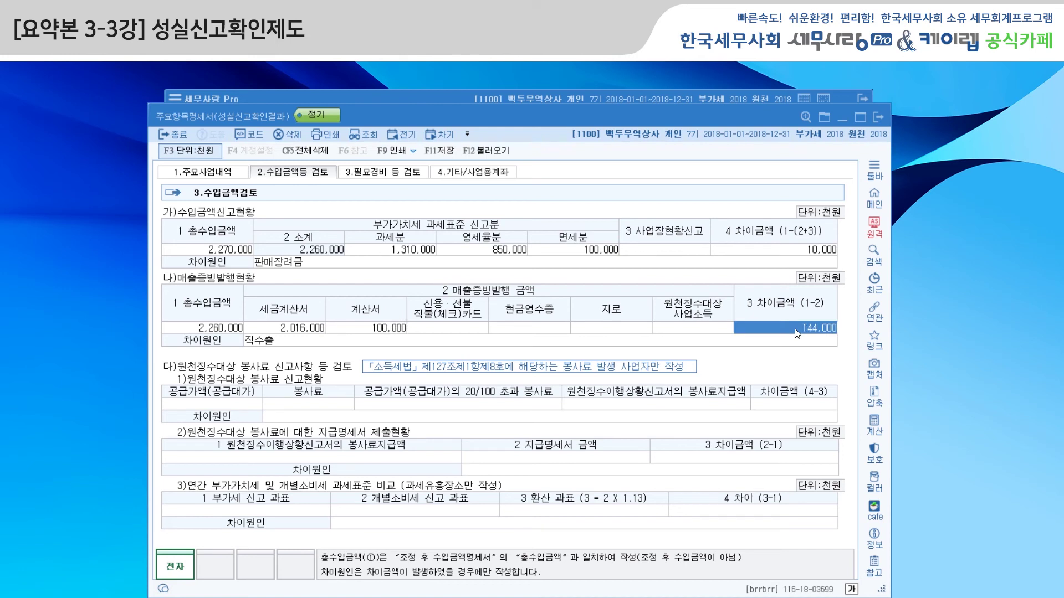
click(353, 342)
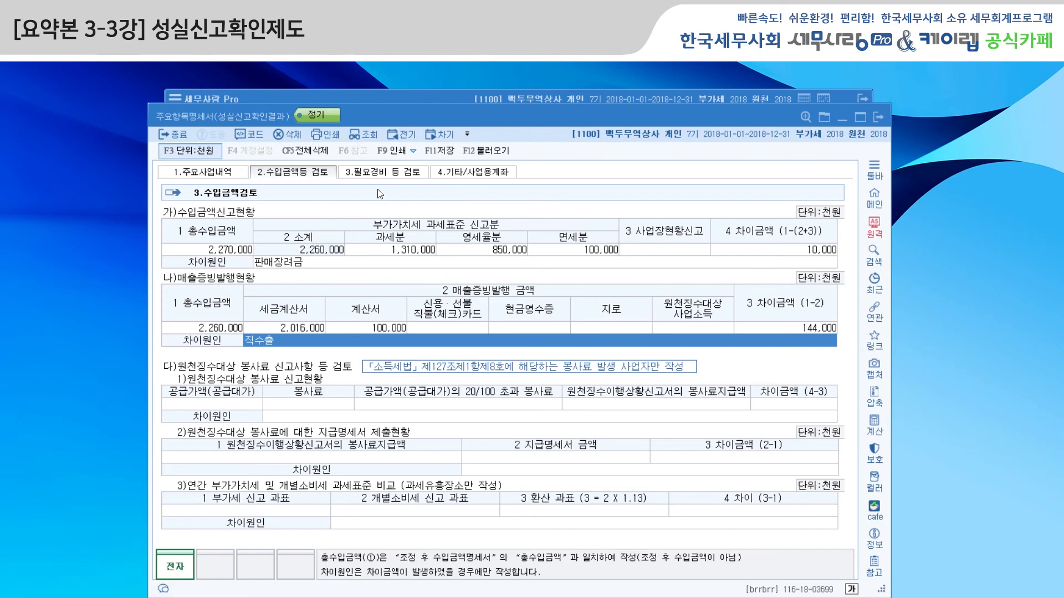
Step: Reload all data of the 손익현황 in 필요경비 등 검토
click(387, 173)
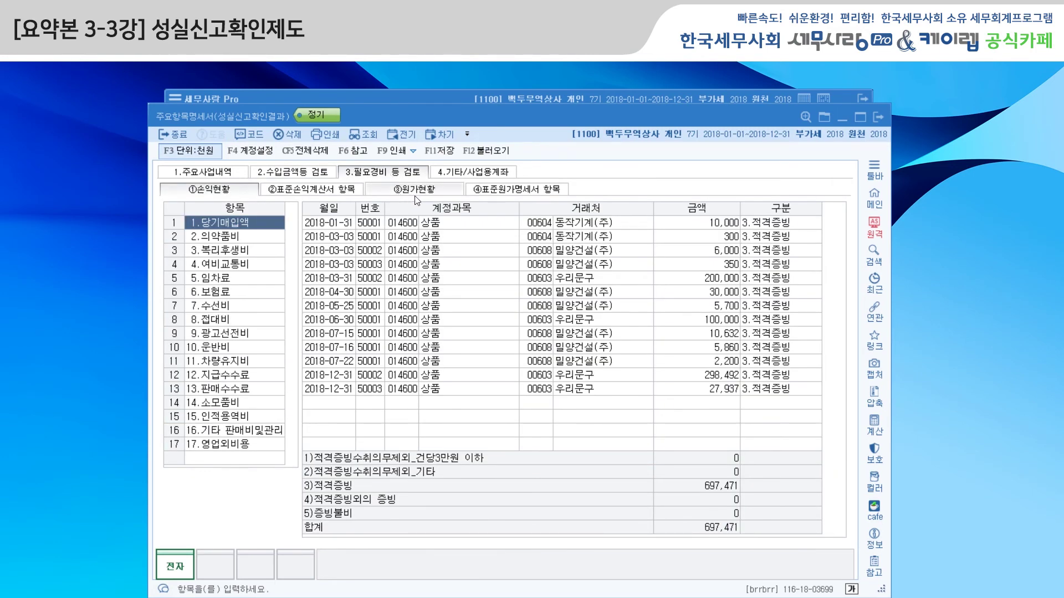
click(493, 161)
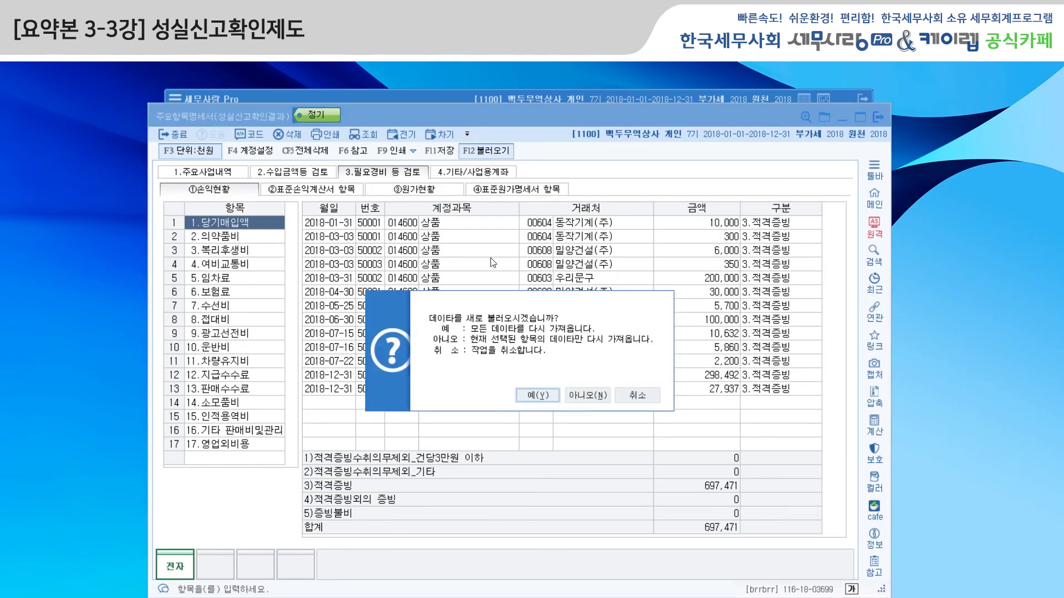
click(543, 396)
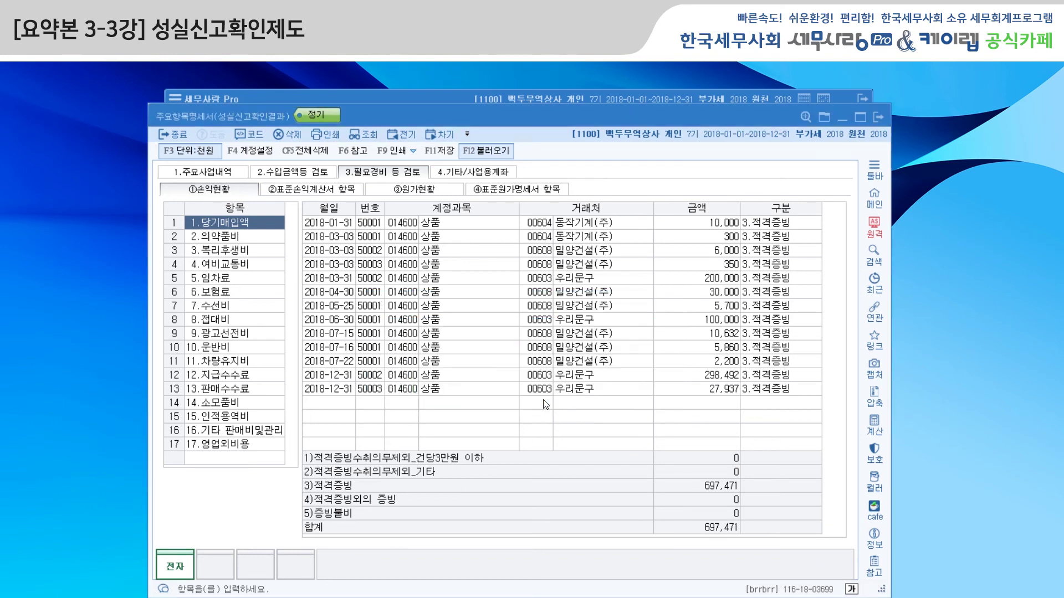
Step: Examine the 의약품비 and 복리후생비 items of 손익현황 with their 구분 evidence options in an enlarged window, and compare with 원가현황
click(259, 237)
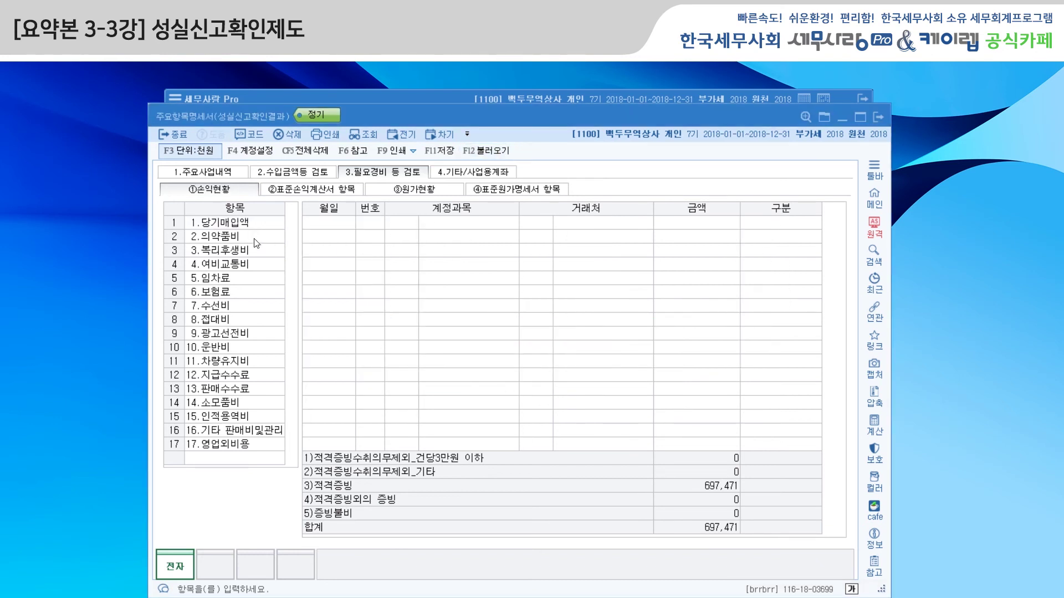
click(256, 251)
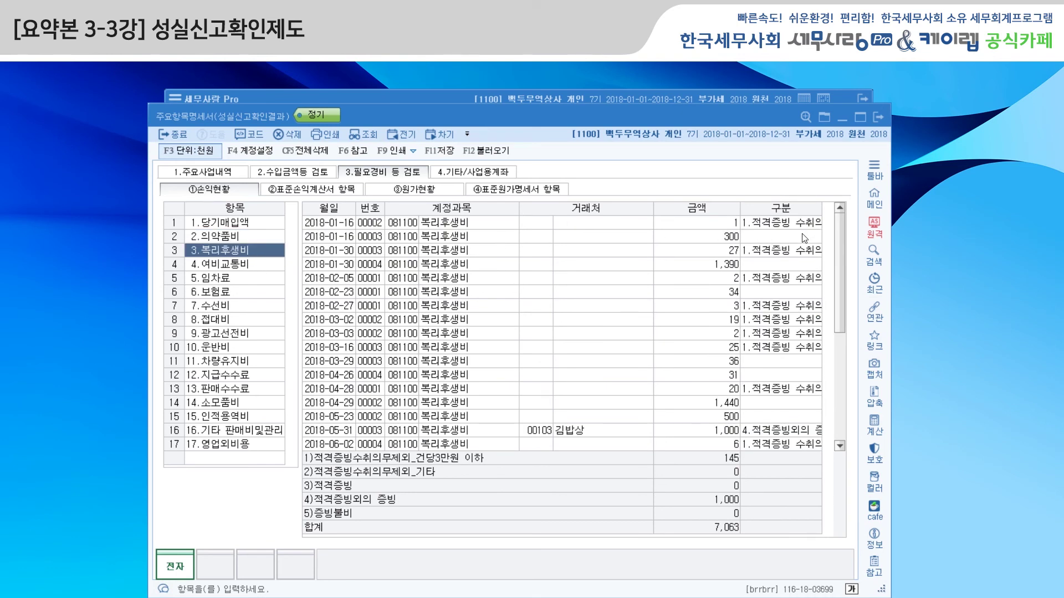
drag(891, 338, 952, 340)
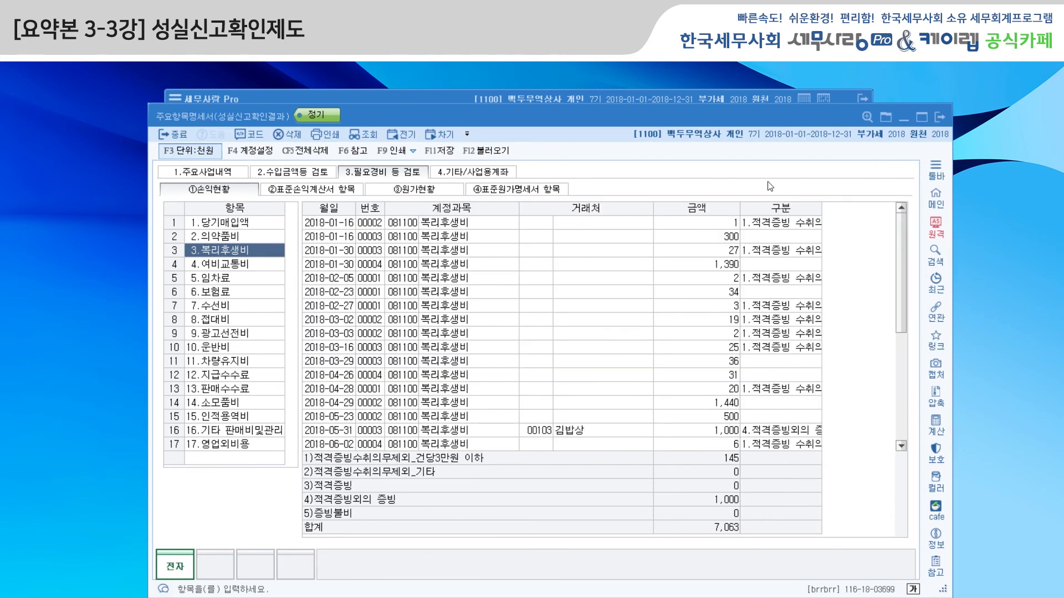
drag(729, 119, 674, 115)
click(716, 219)
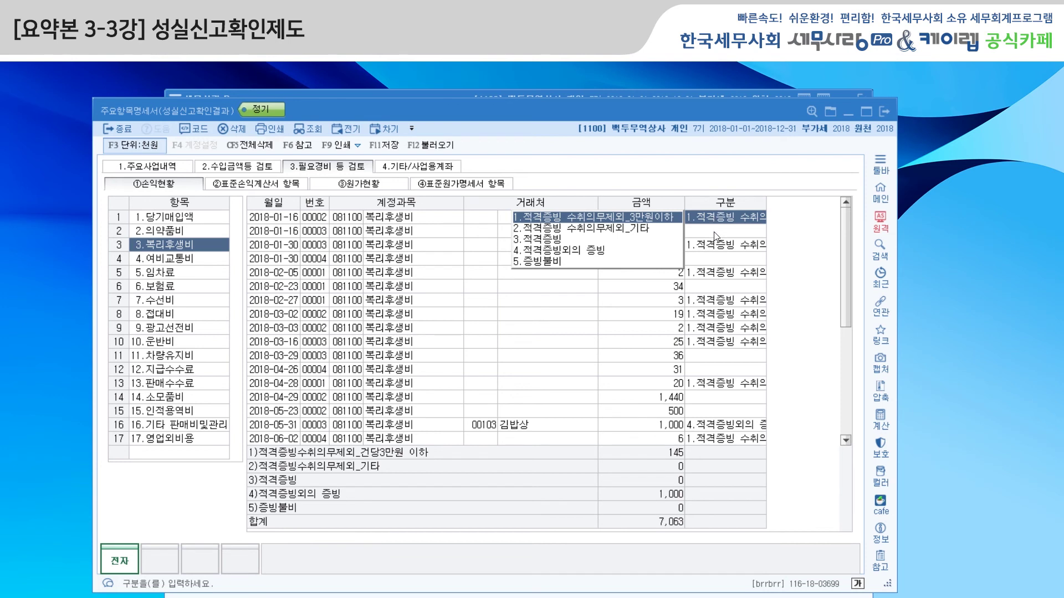
click(714, 232)
click(714, 262)
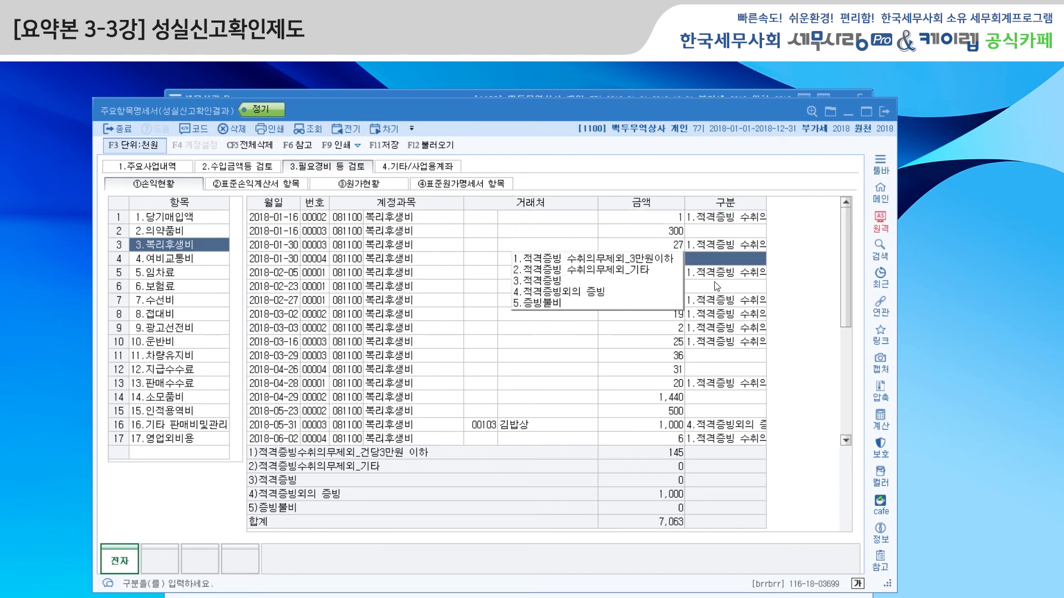
click(713, 287)
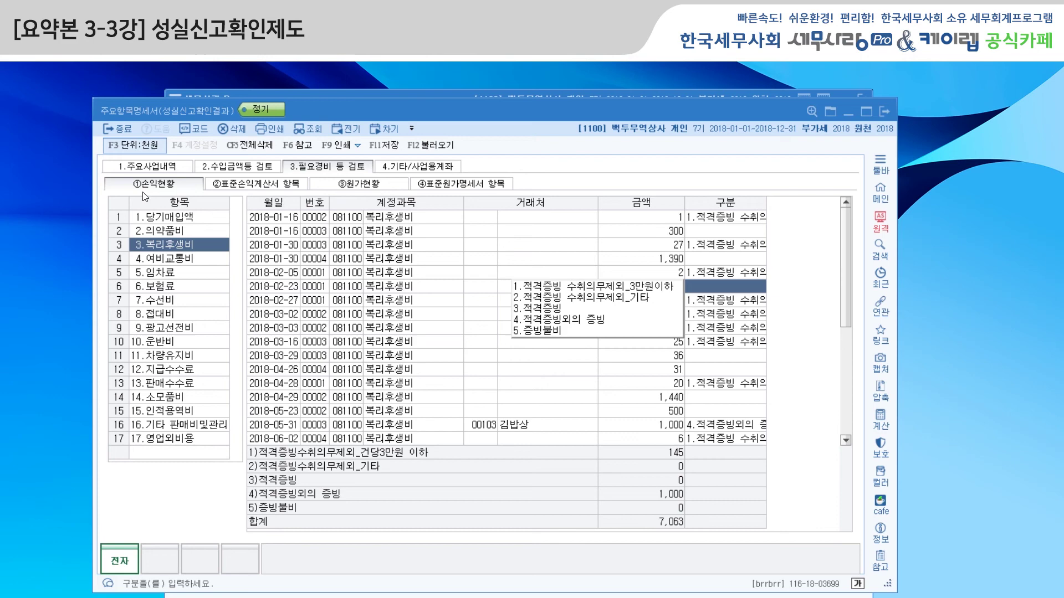
click(374, 191)
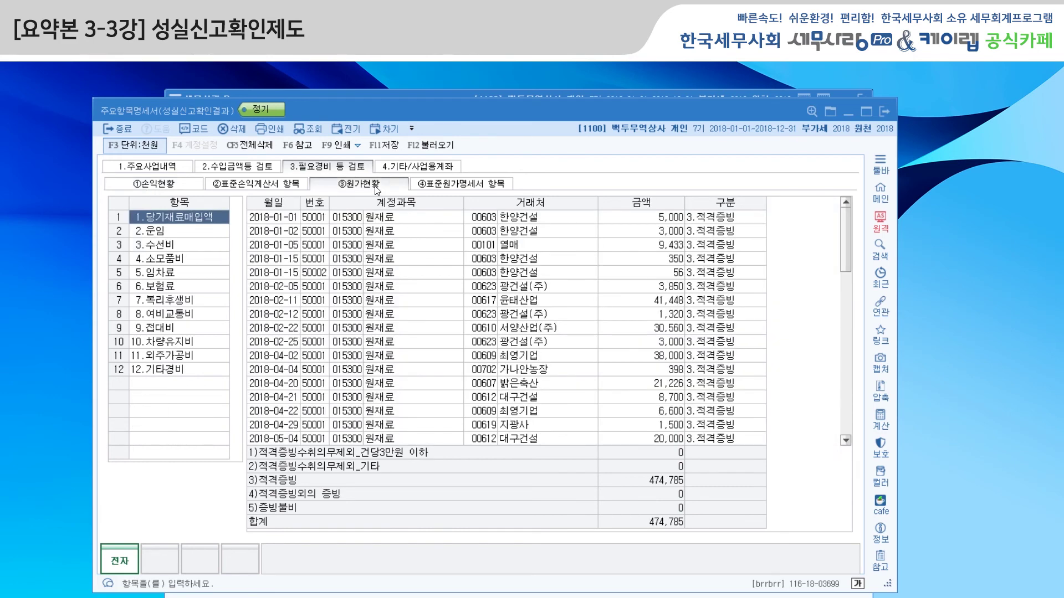
click(155, 183)
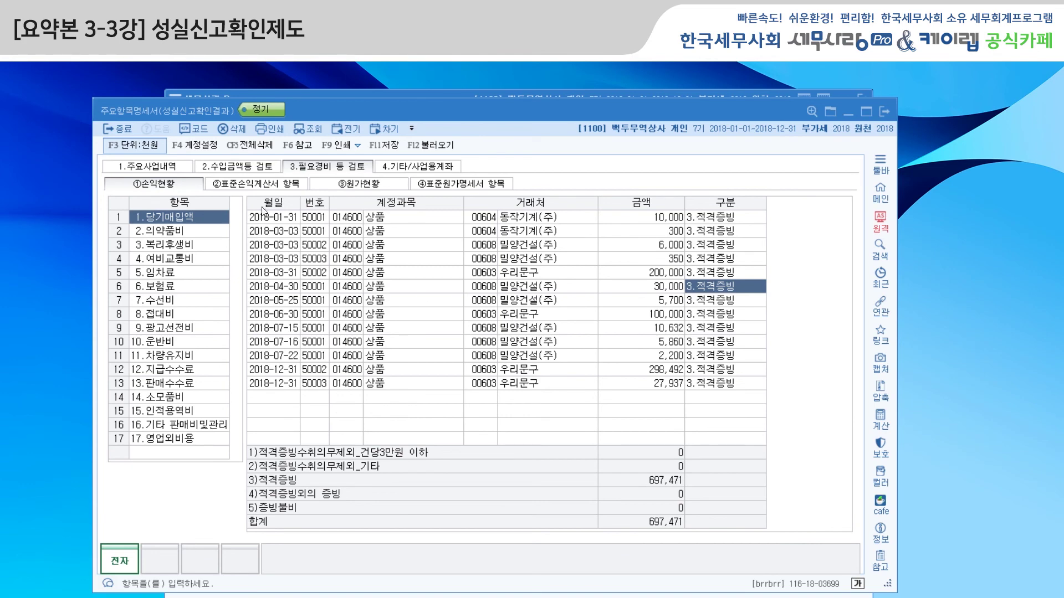
Step: Review the 표준손익계산서 항목 table and check its 급여지급현황 for 당기계상액, 비과세 과세대상 제외 and 차이금액
click(270, 186)
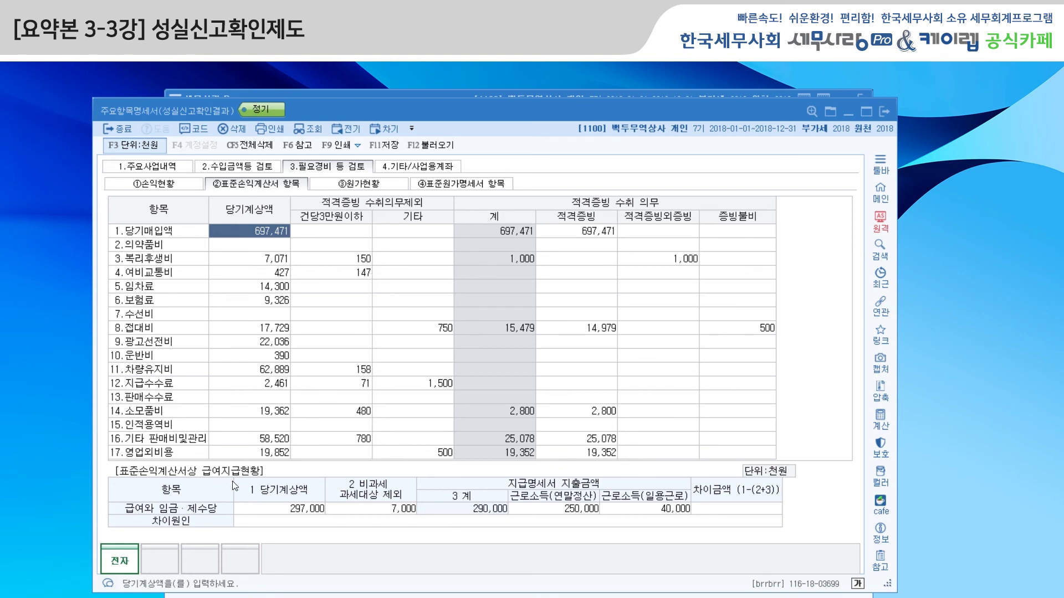
click(287, 513)
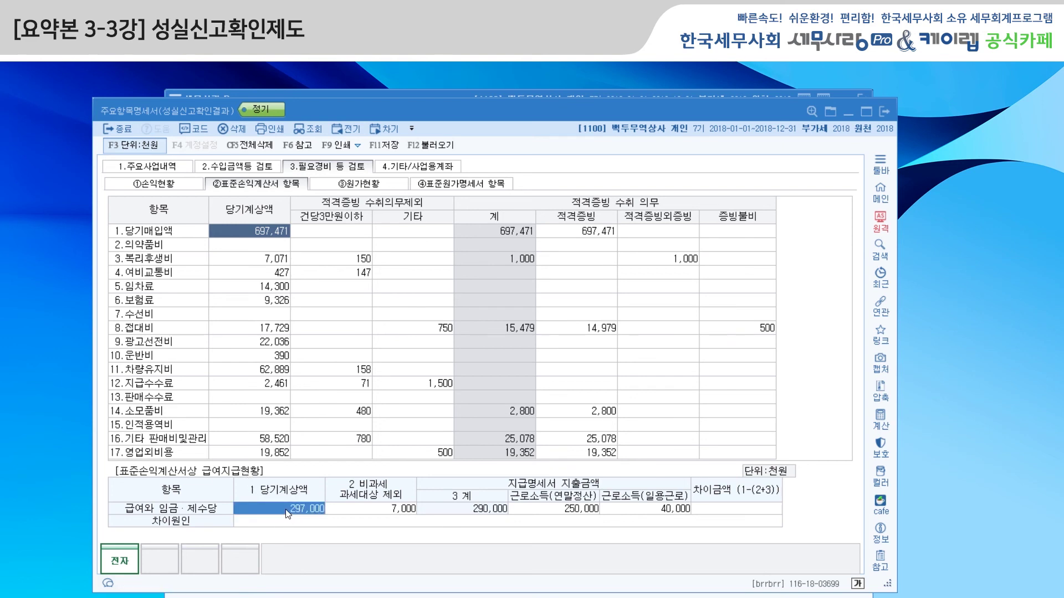
click(381, 513)
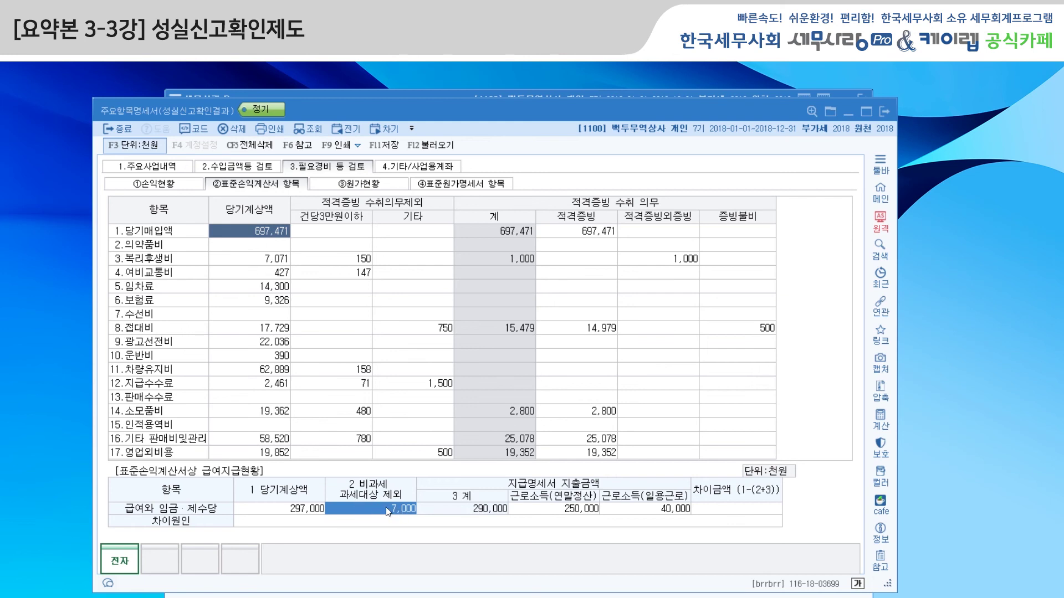
click(714, 510)
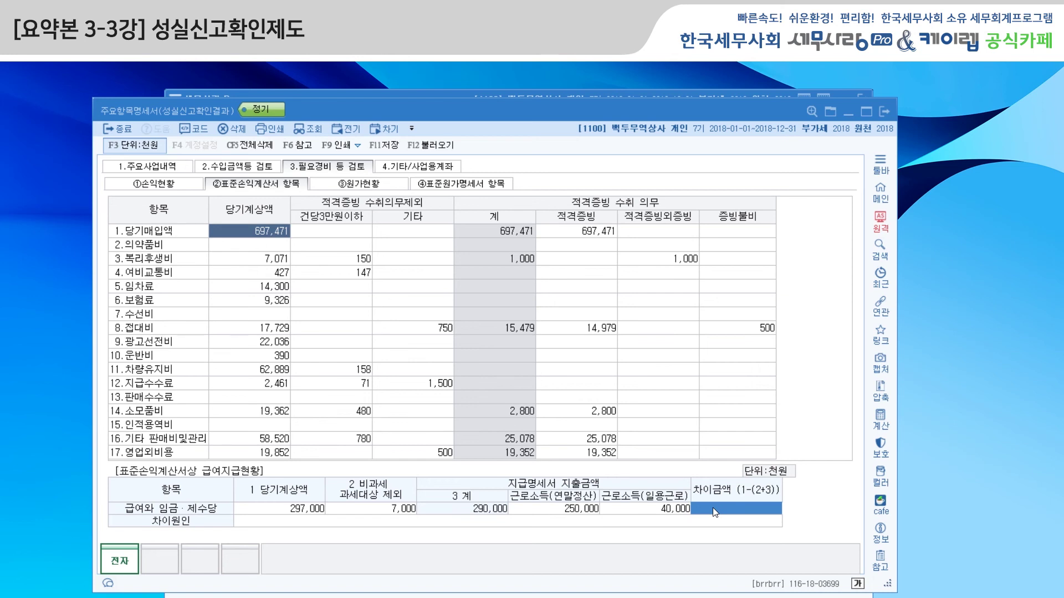
Step: Review the 표준원가명세서 항목 table and check the 당기계상액 and 비과세 과세대상 제외 amounts of its 급여지급현황
click(399, 187)
click(455, 187)
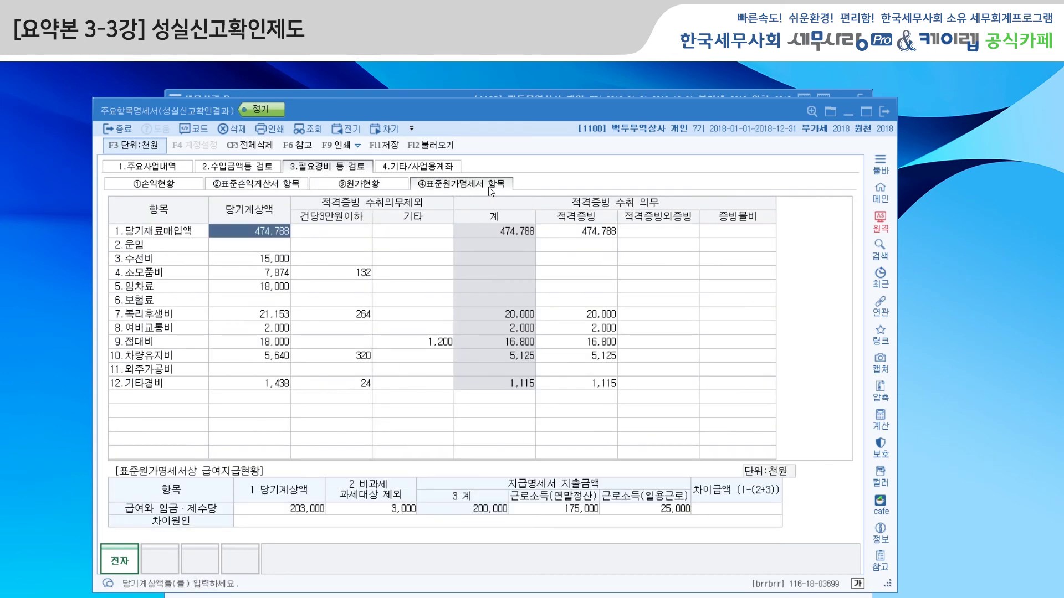
click(294, 509)
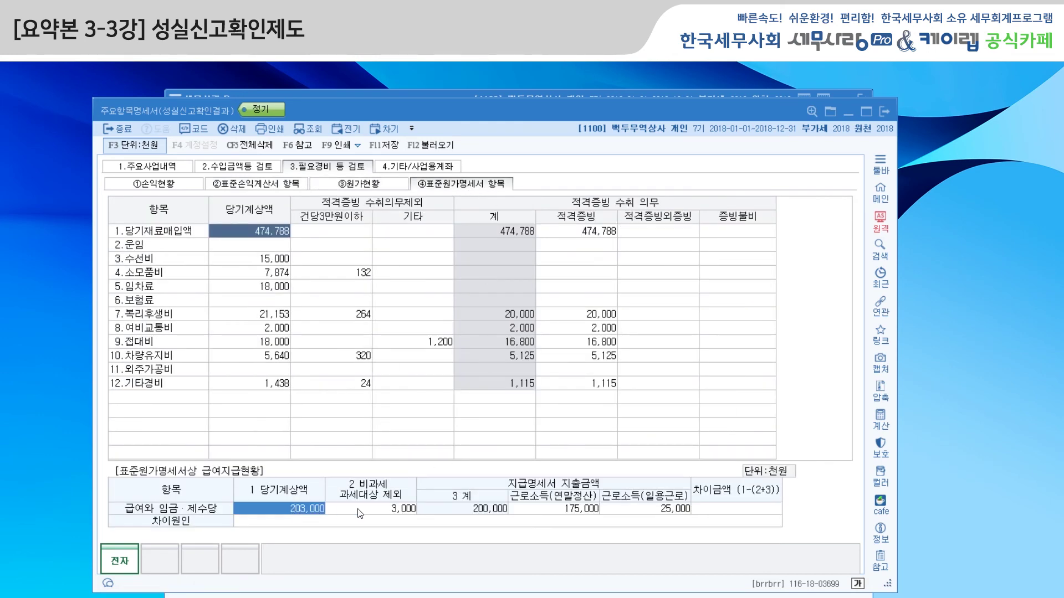
click(386, 510)
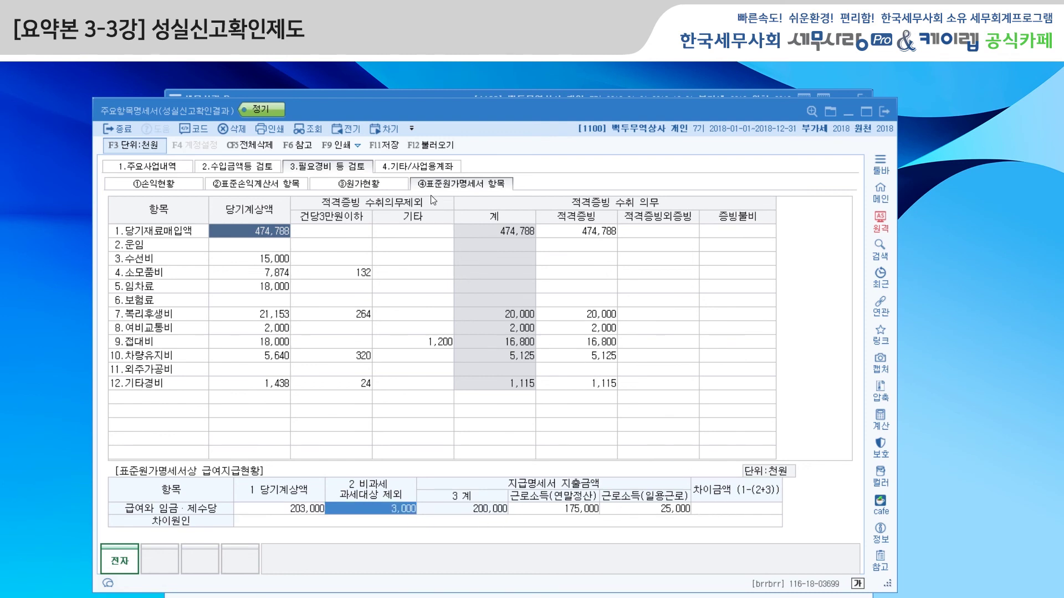
Step: Compare the 3만원 초과 미수취 expense list in 기타/사업용계좌 with the 표준원가명세서 항목 and 표준손익계산서 항목 tables
click(414, 167)
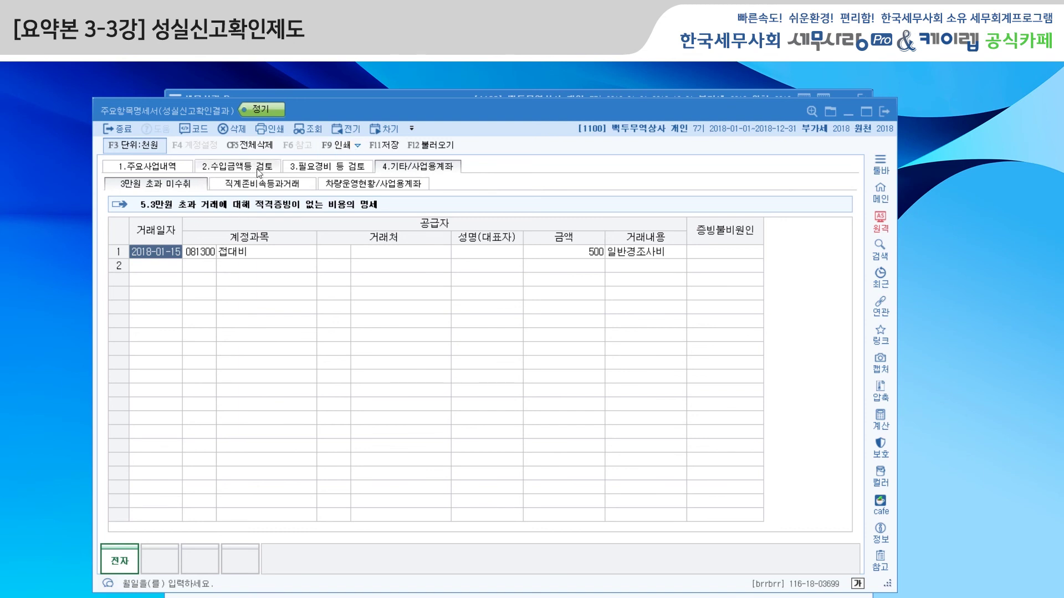
click(331, 170)
click(256, 183)
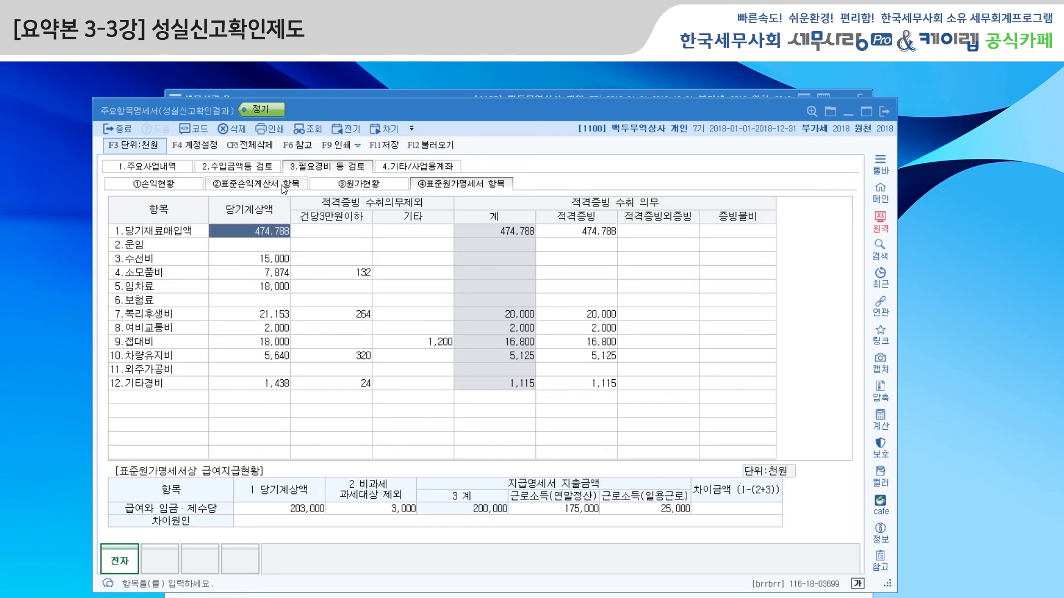
click(458, 185)
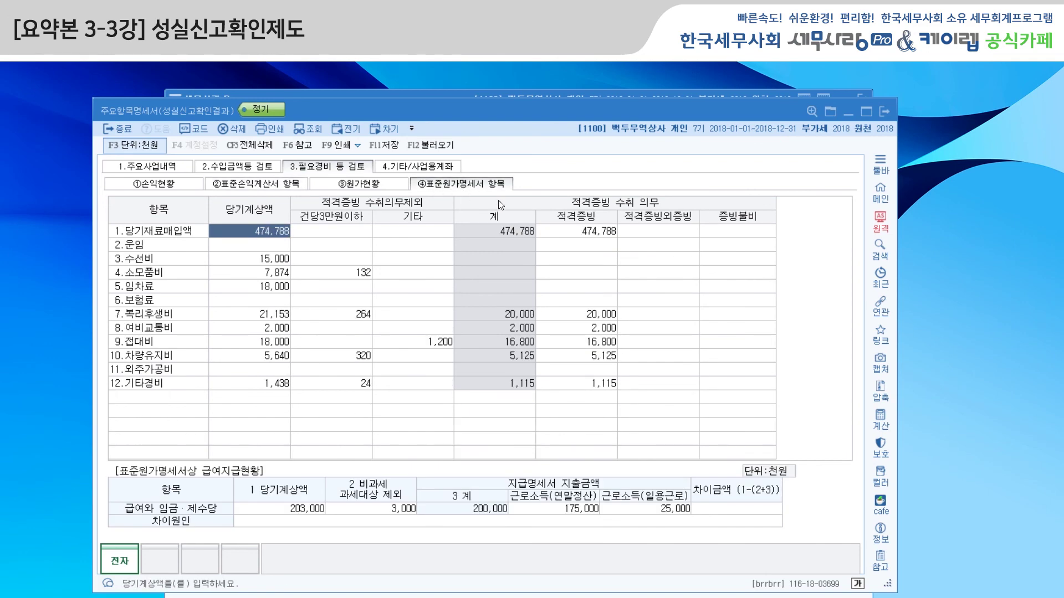
click(282, 185)
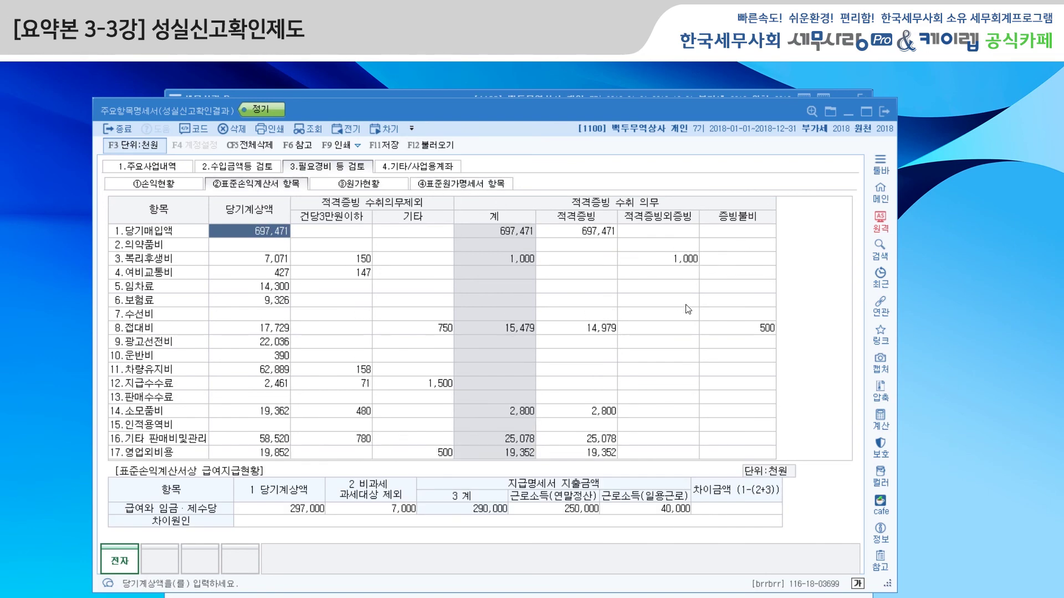
click(416, 167)
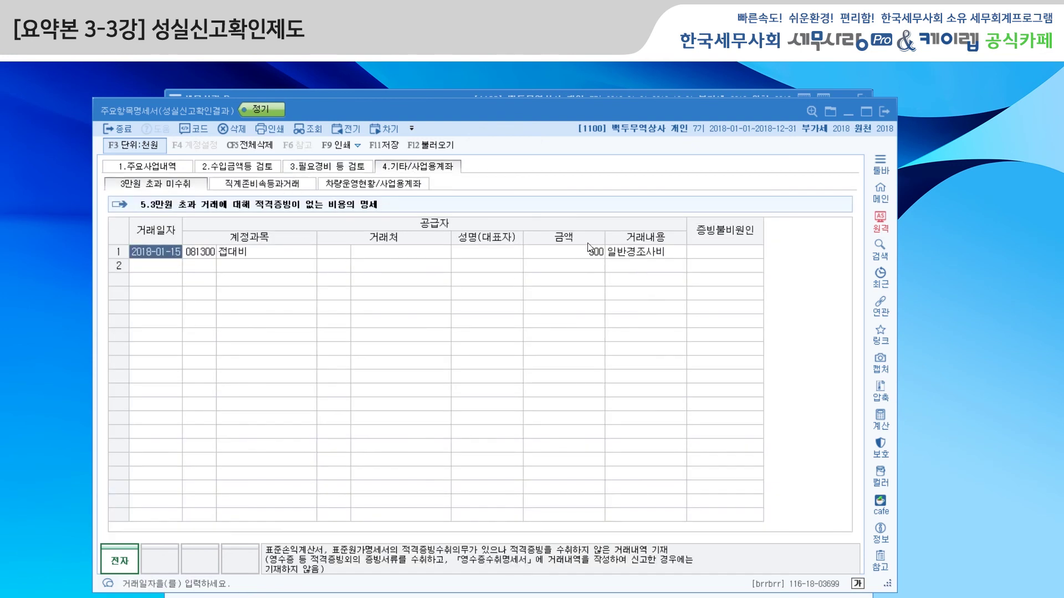
Step: Check the 증빙불비원인 column of the 3만원 초과 미수취 list and review the 직계존비속등과거래 tables
click(733, 256)
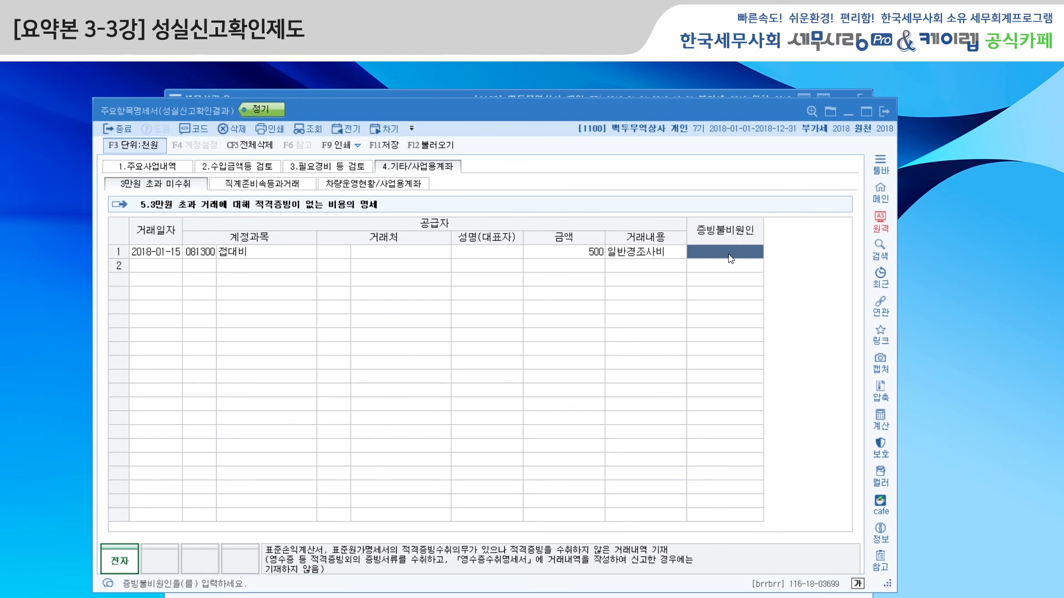
click(287, 187)
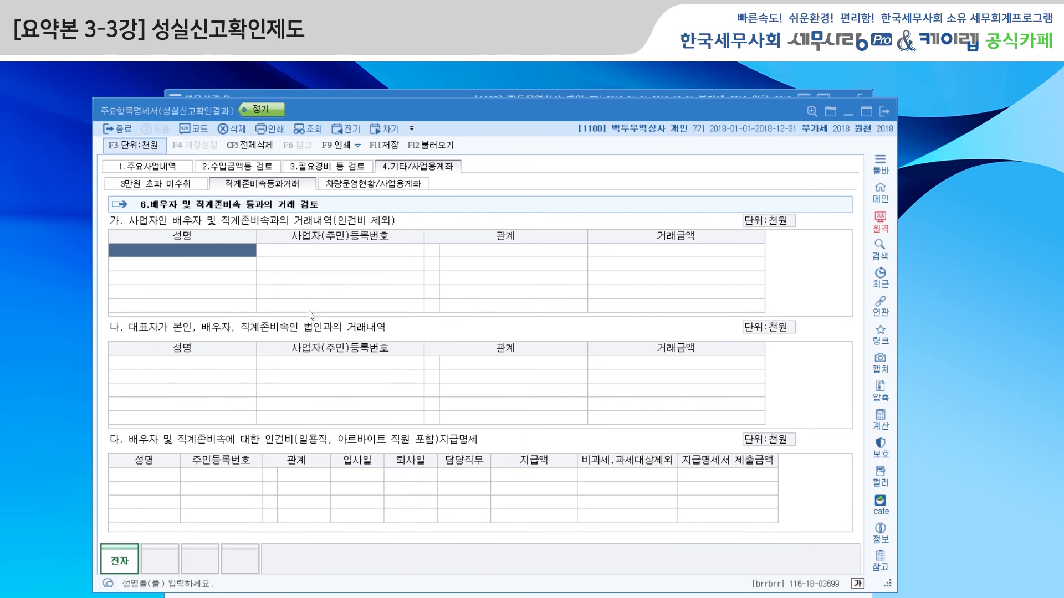
Step: Review the vehicle and business account tables in 차량운영현황/사업용계좌, and save the 주요항목명세서 while closing it
click(377, 184)
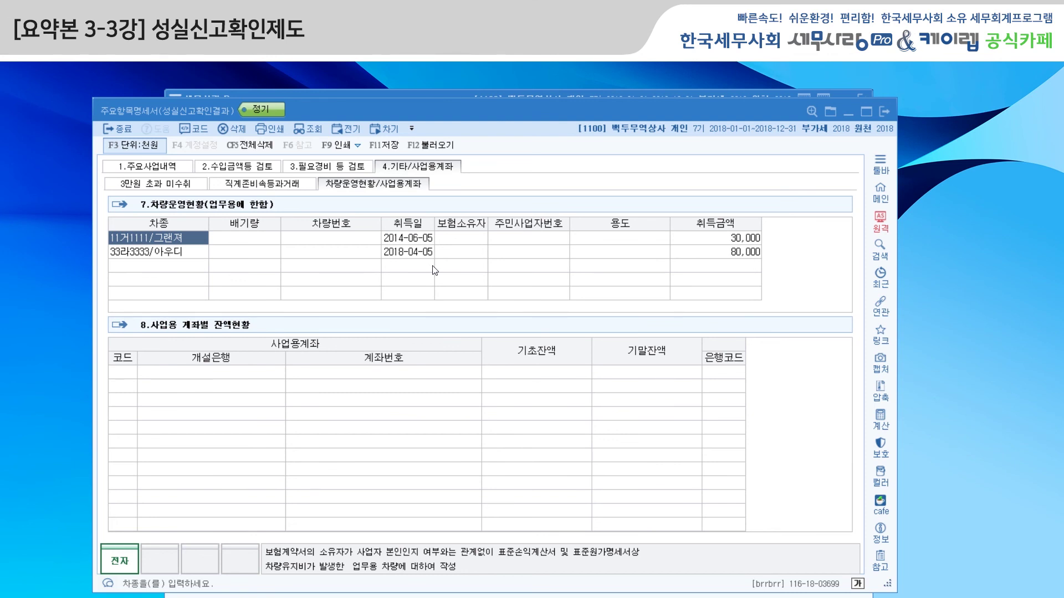
click(126, 373)
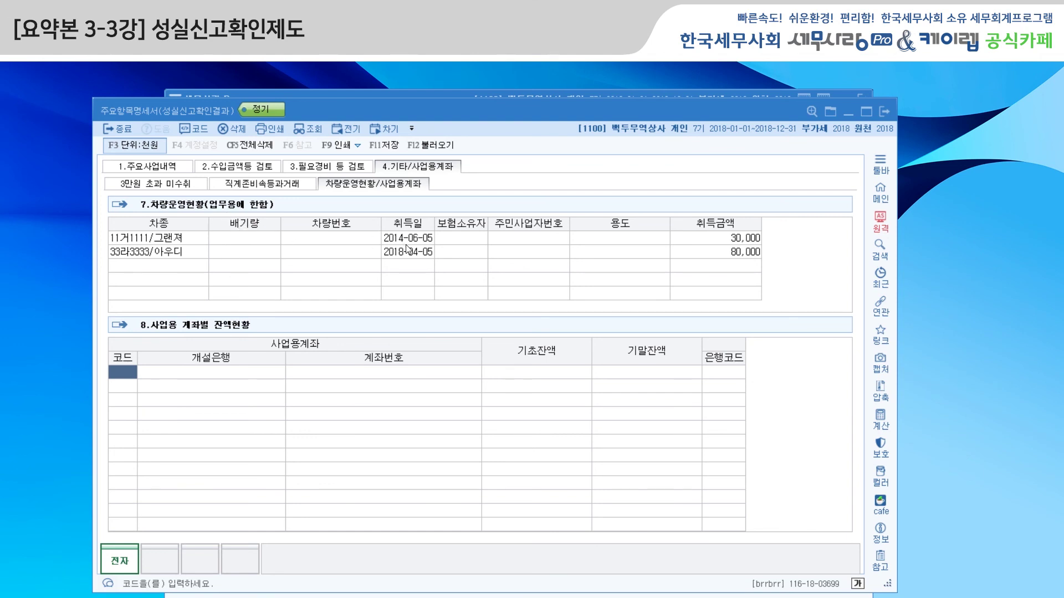
click(228, 252)
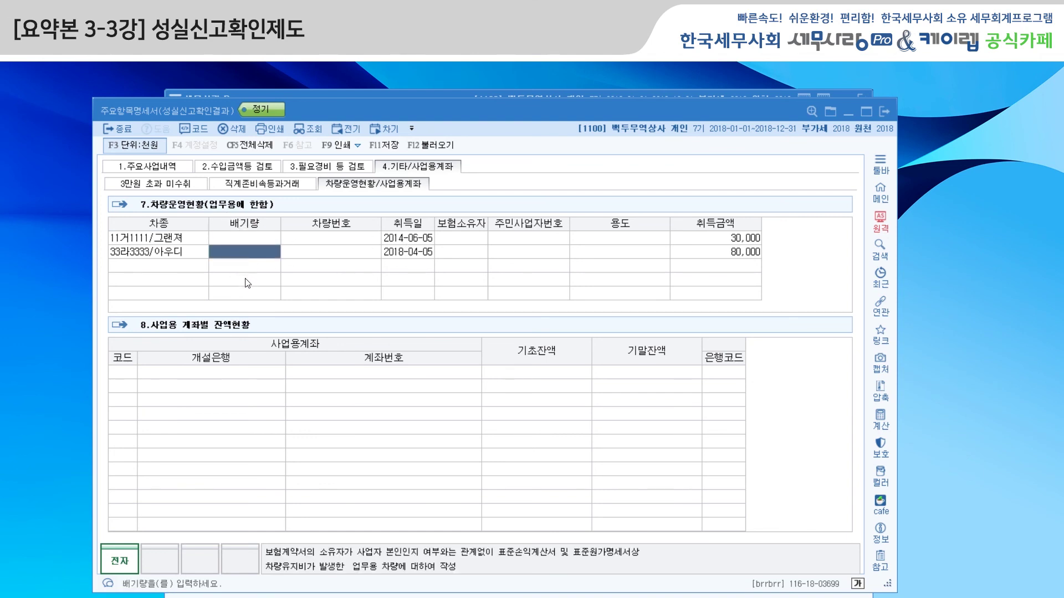
click(462, 244)
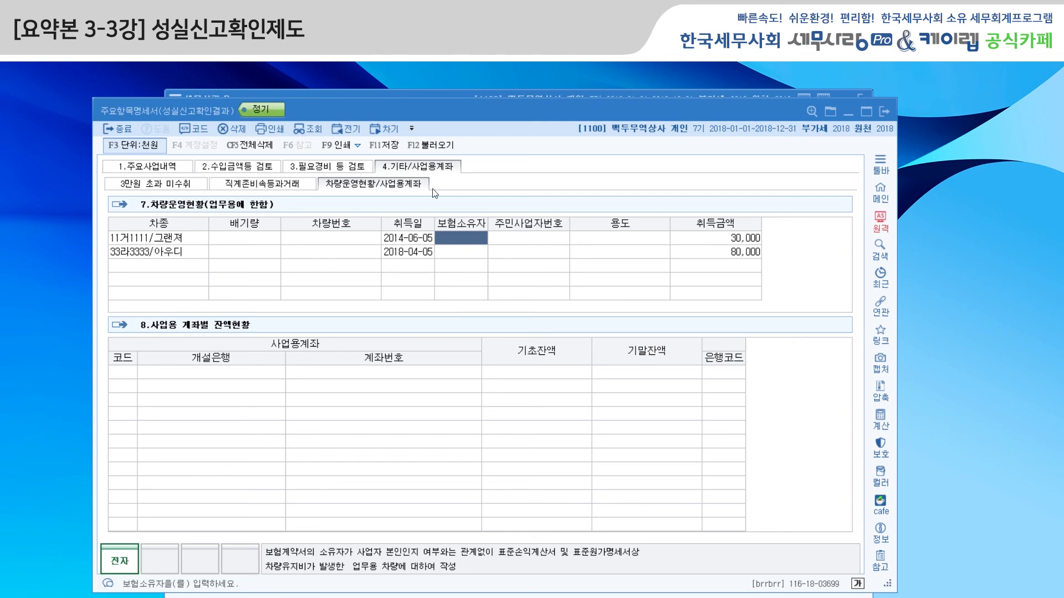
click(885, 111)
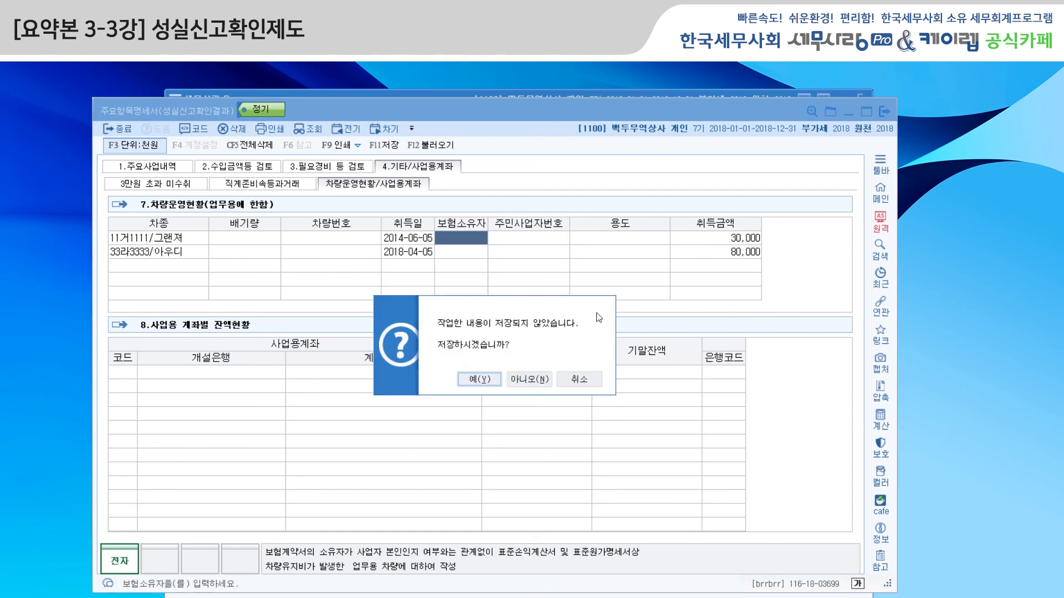
click(480, 379)
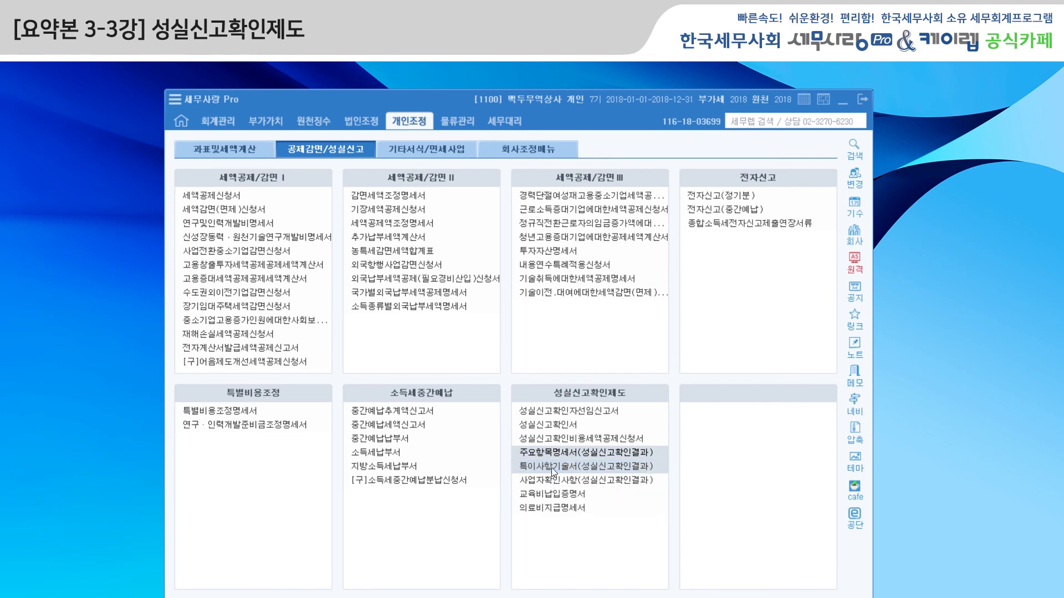
Step: Open the 특이사항기술서 and examine its 인건비 and 차량유지비 entries with their example guidance, and close the form
click(551, 467)
drag(324, 81, 411, 98)
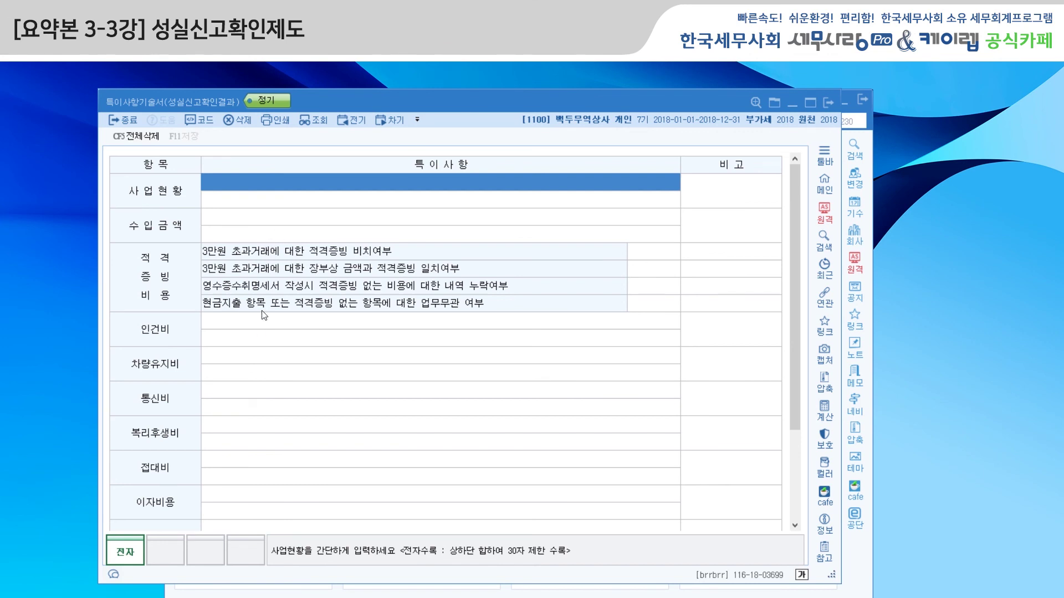
click(256, 330)
click(230, 366)
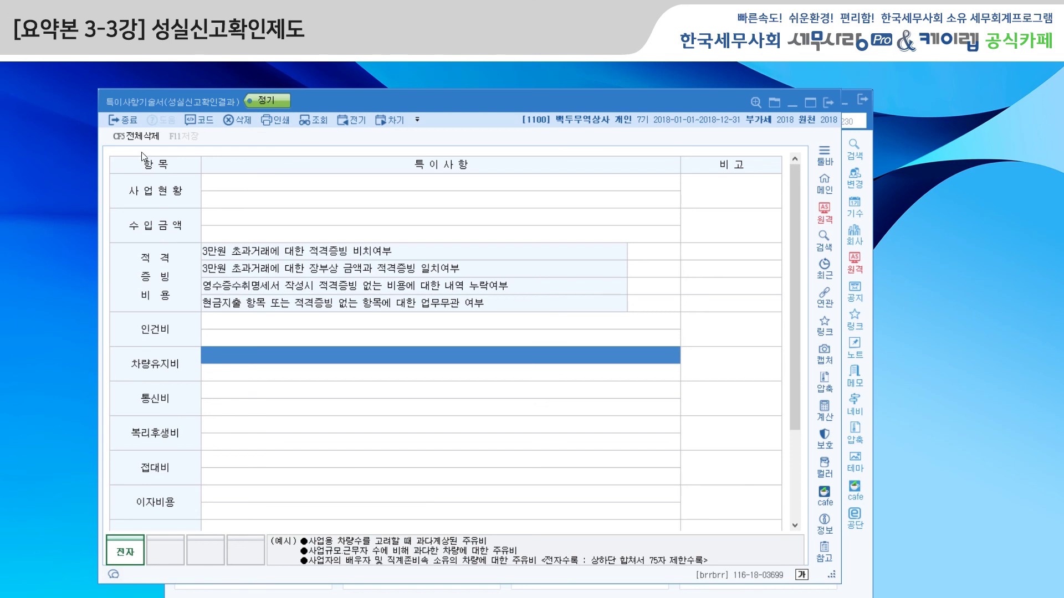
click(832, 103)
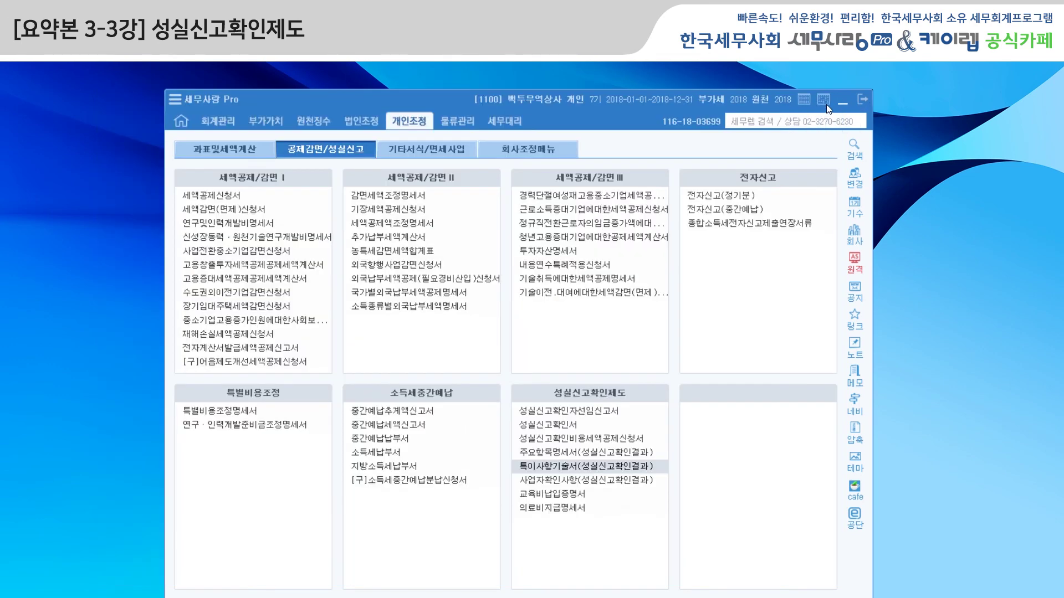
Step: Answer 예 to all five 공통 confirmation items of the 사업자확인사항 form and save it on closing
click(589, 480)
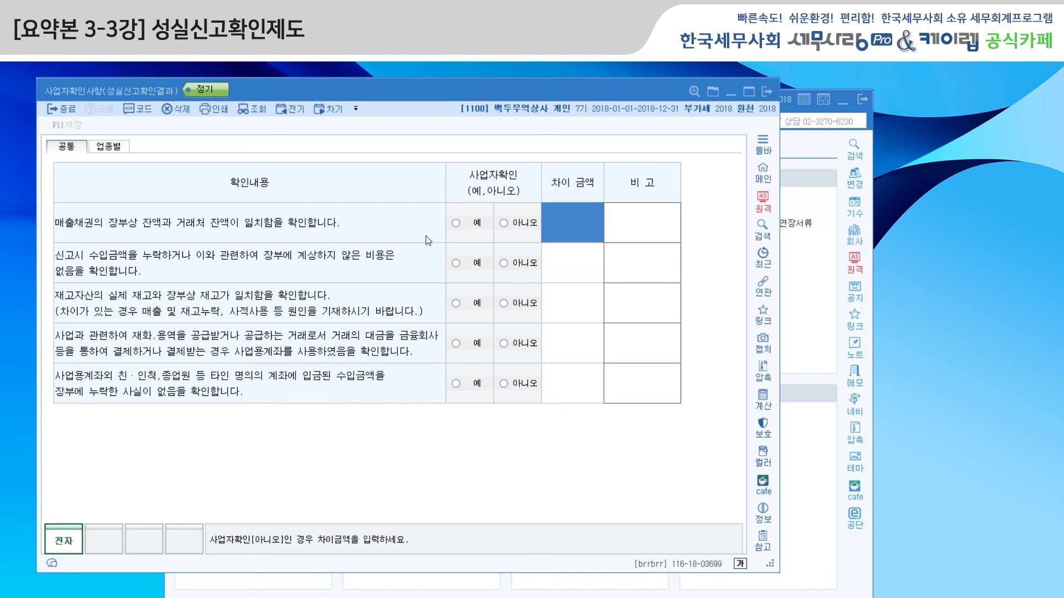
click(456, 224)
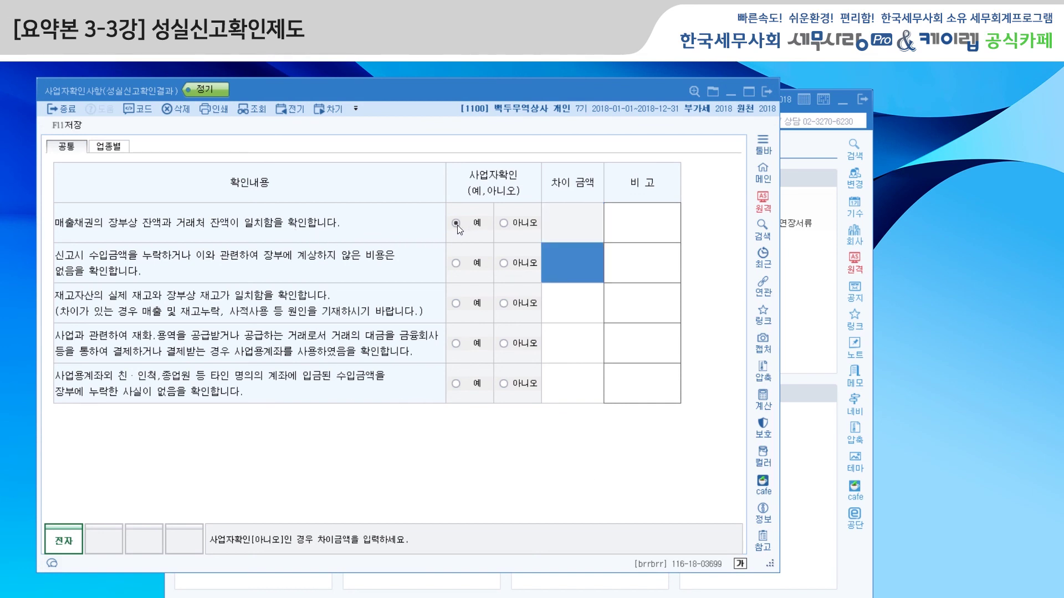
click(455, 264)
click(456, 304)
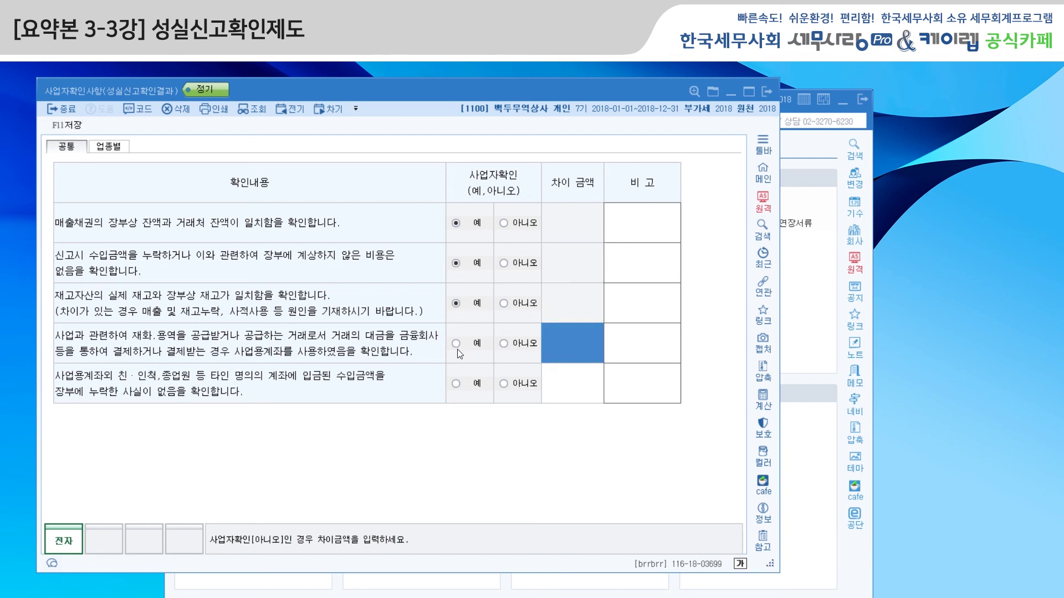
click(456, 344)
click(456, 385)
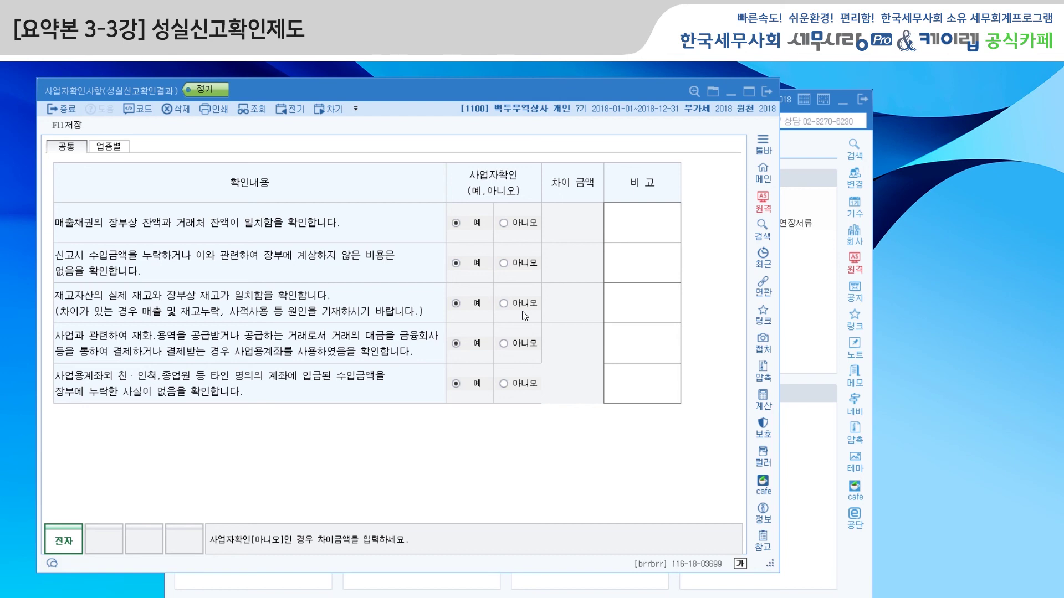
click(769, 92)
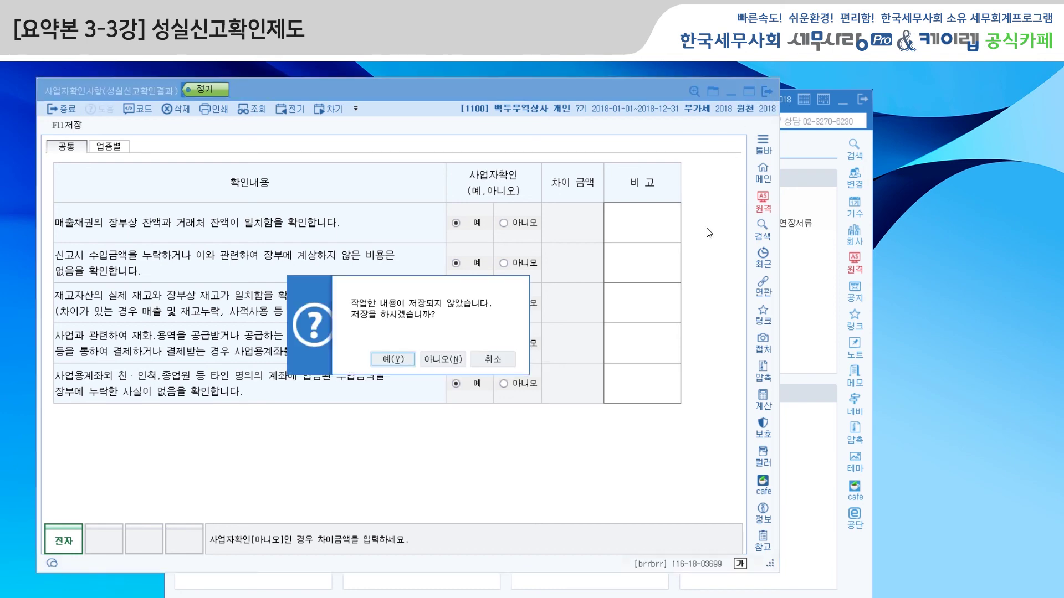
click(401, 361)
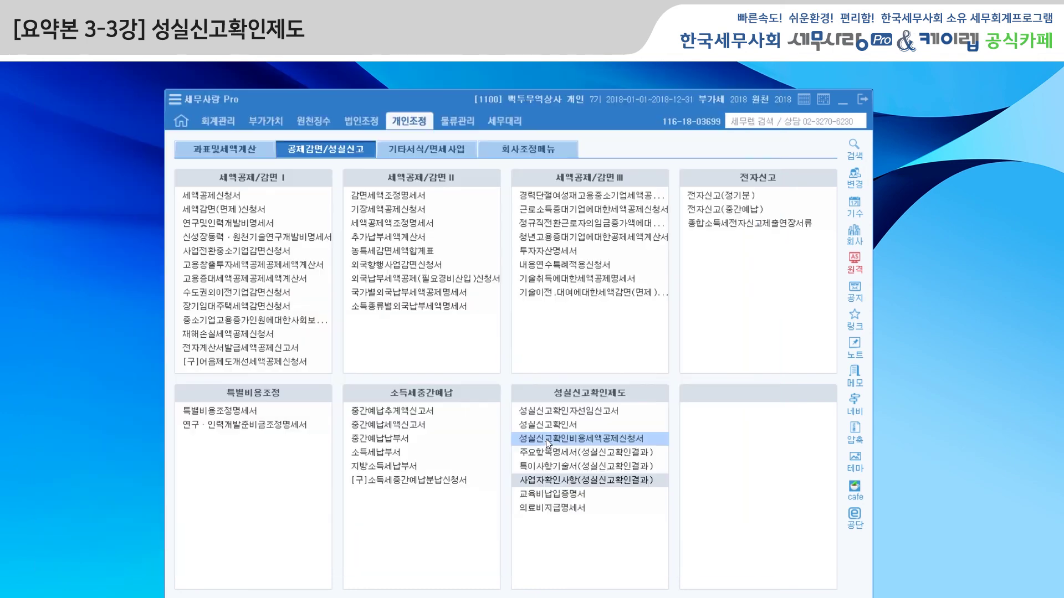
Step: Open the 성실신고확인서 and check its 성실신고 확인자 field
click(560, 424)
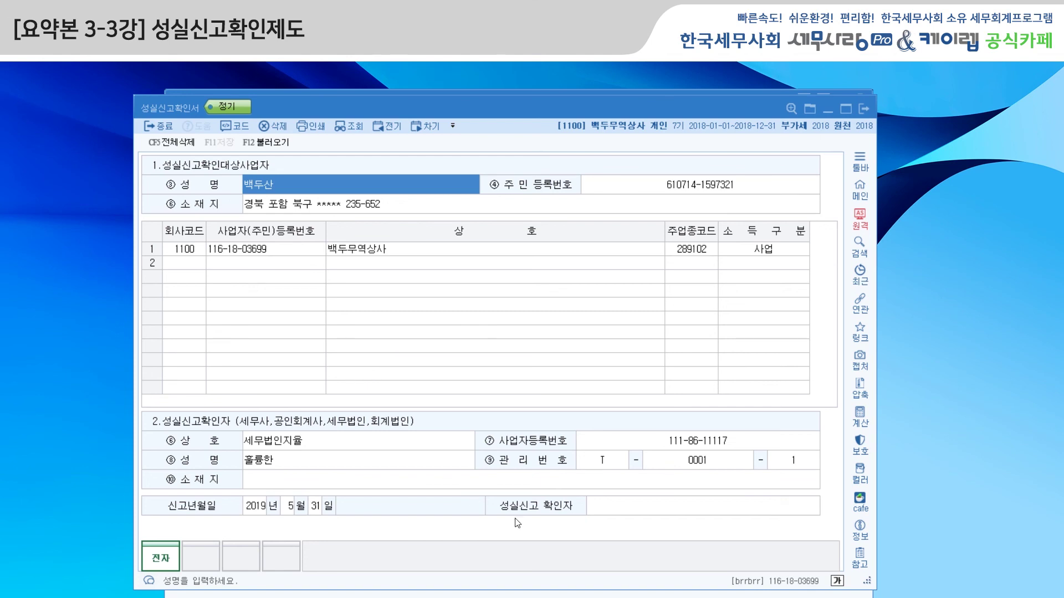
click(621, 515)
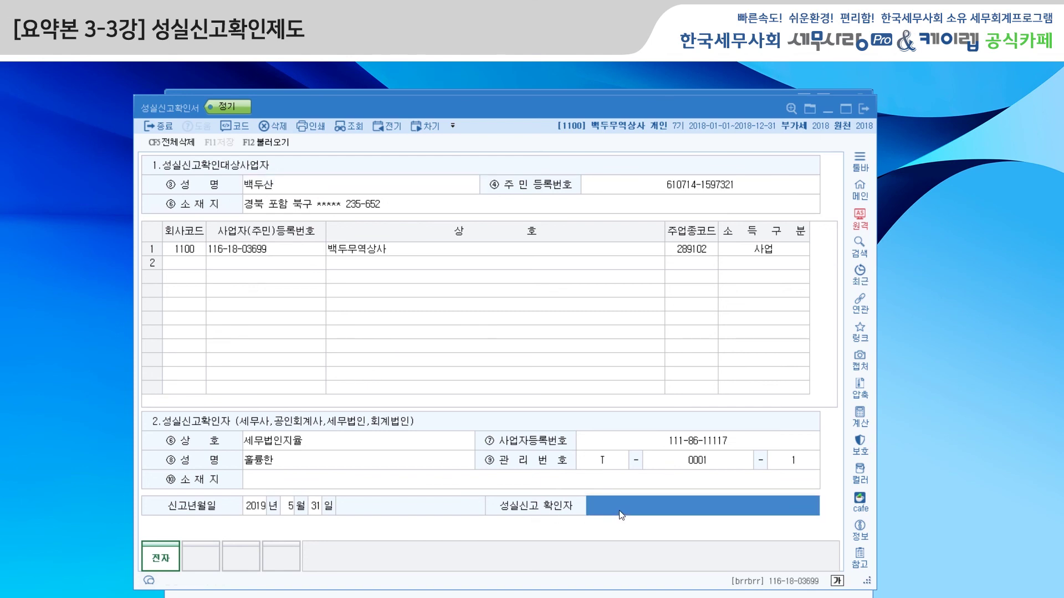